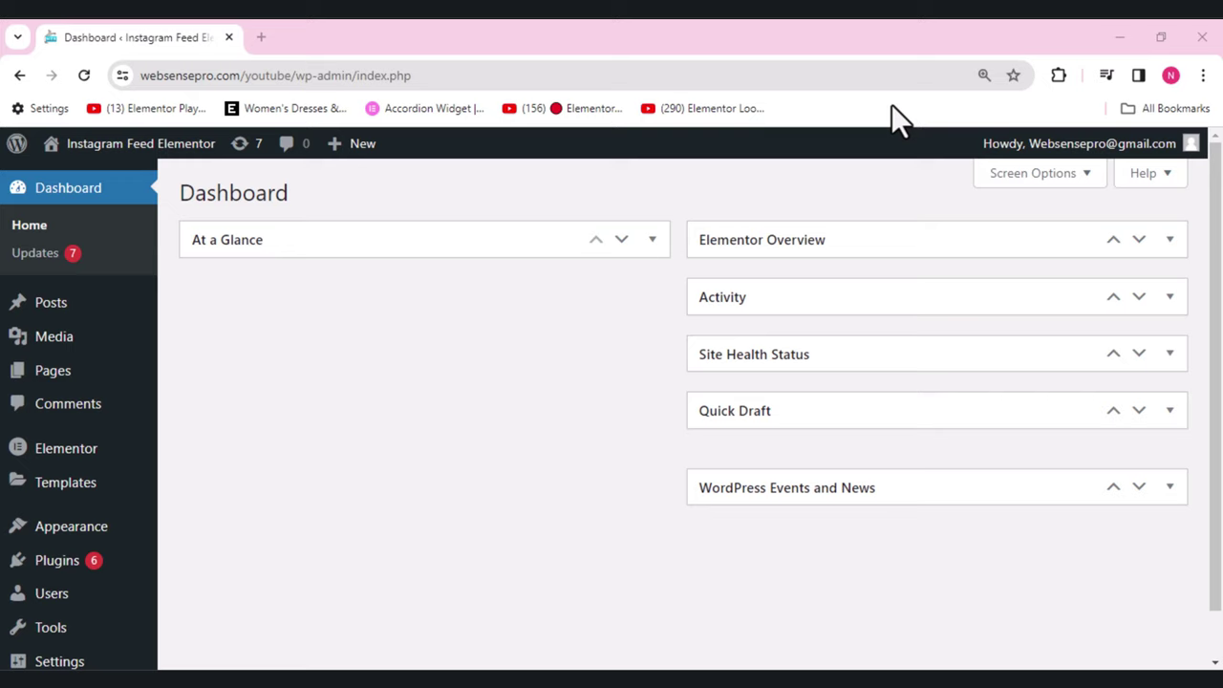
# Step: Open Add New Plugin and search the plugin directory for 'instagram feed'
pyautogui.moveTo(87, 571)
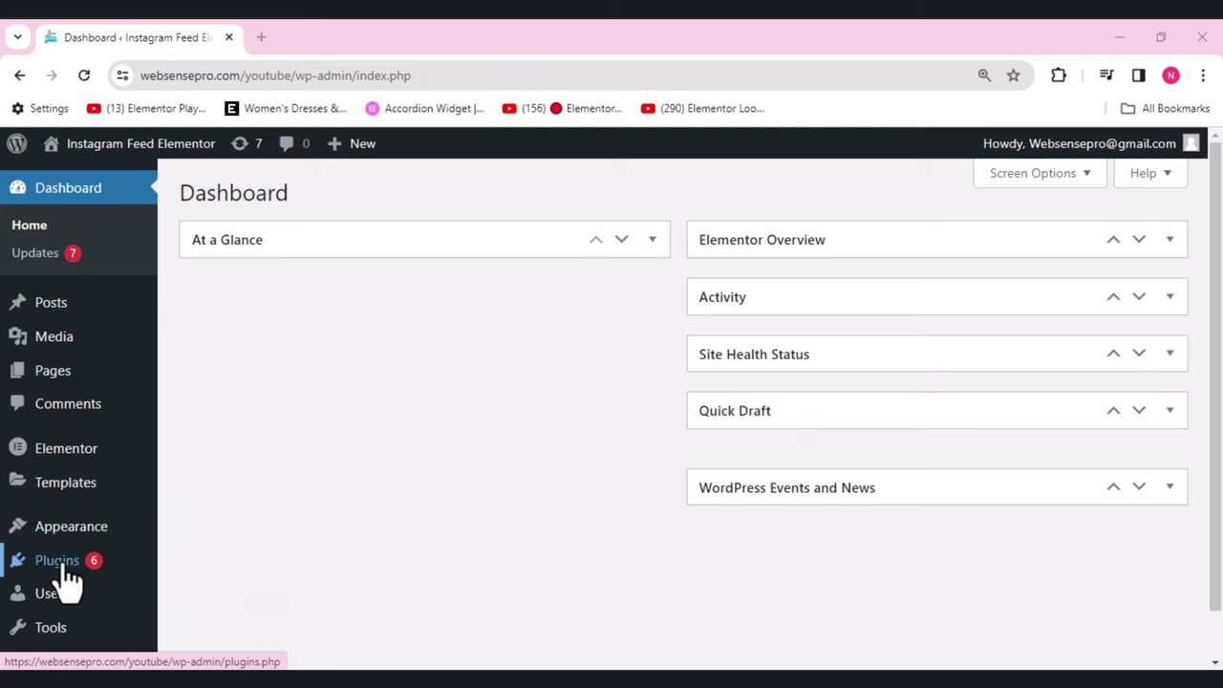
pyautogui.click(67, 570)
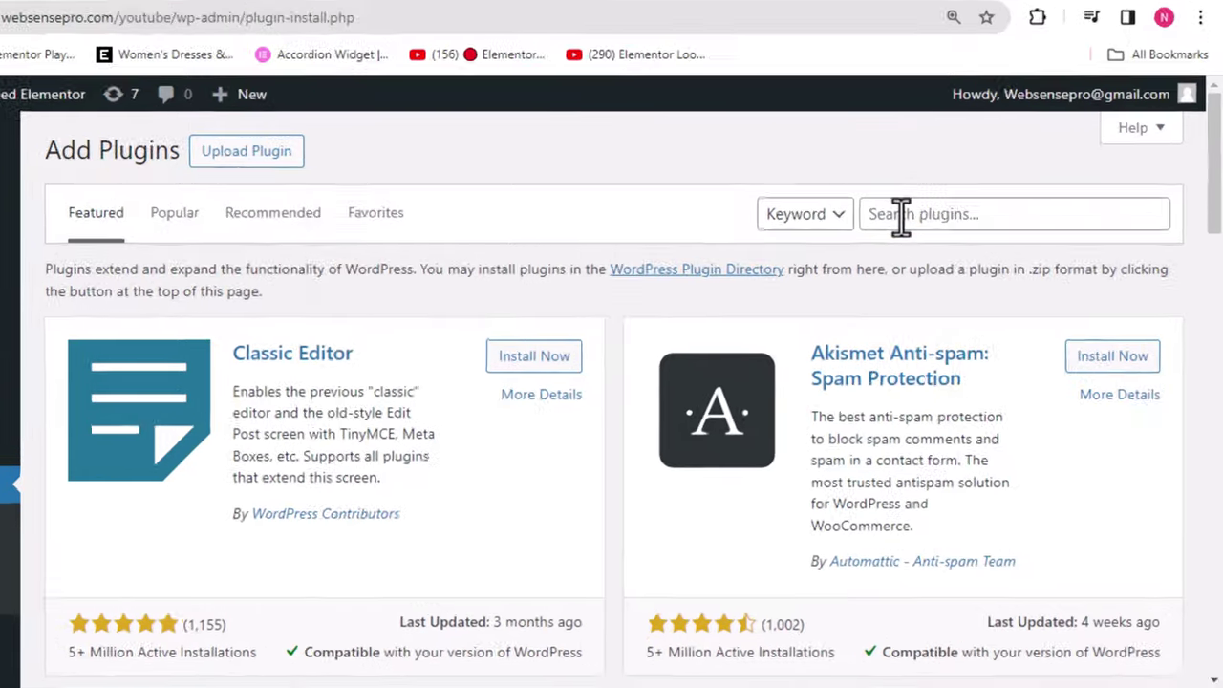
pyautogui.click(901, 214)
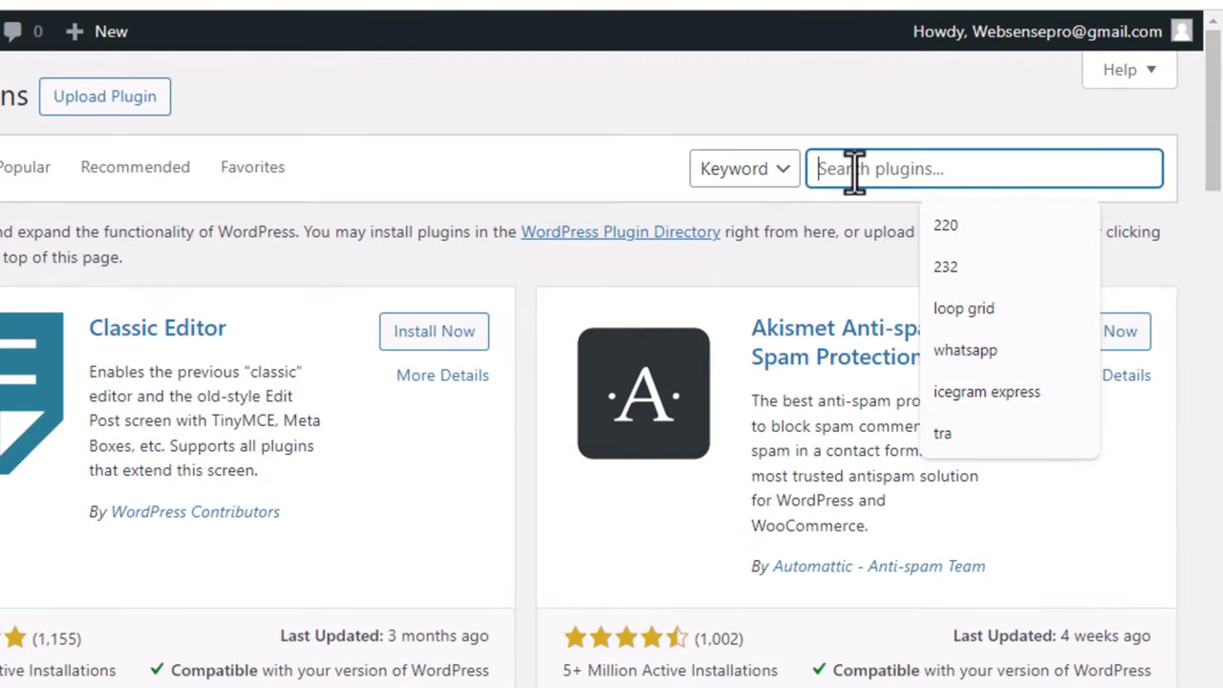
pyautogui.write('instagra')
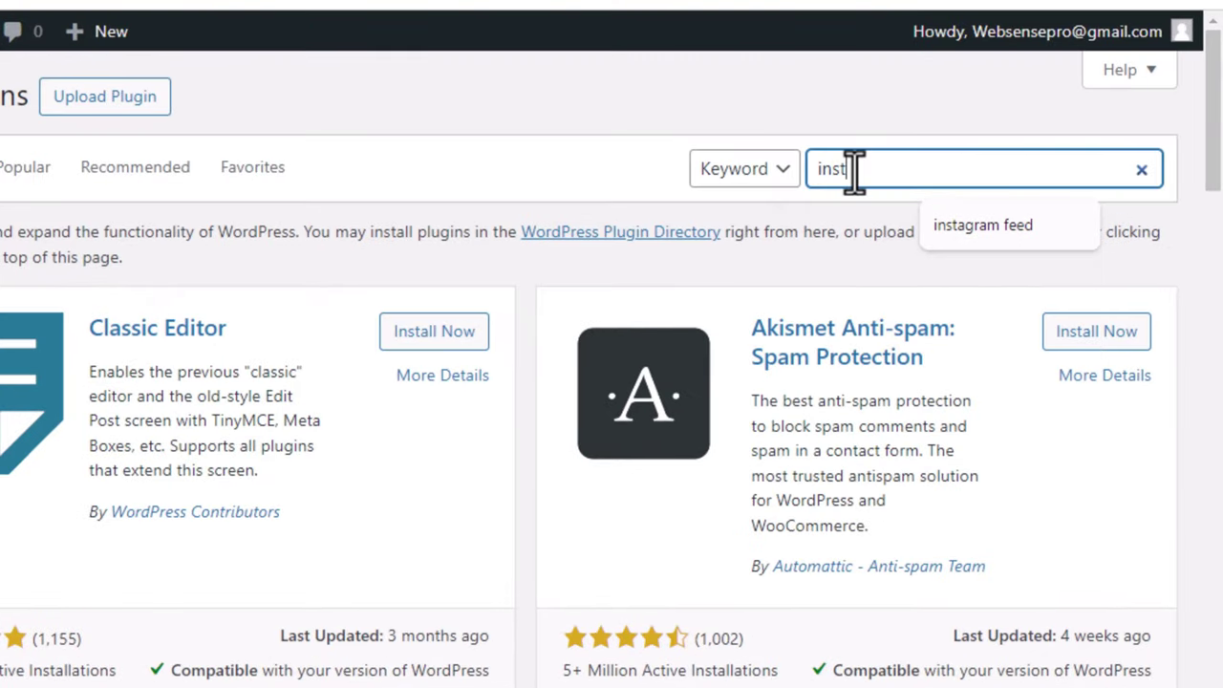
pyautogui.write('m feed')
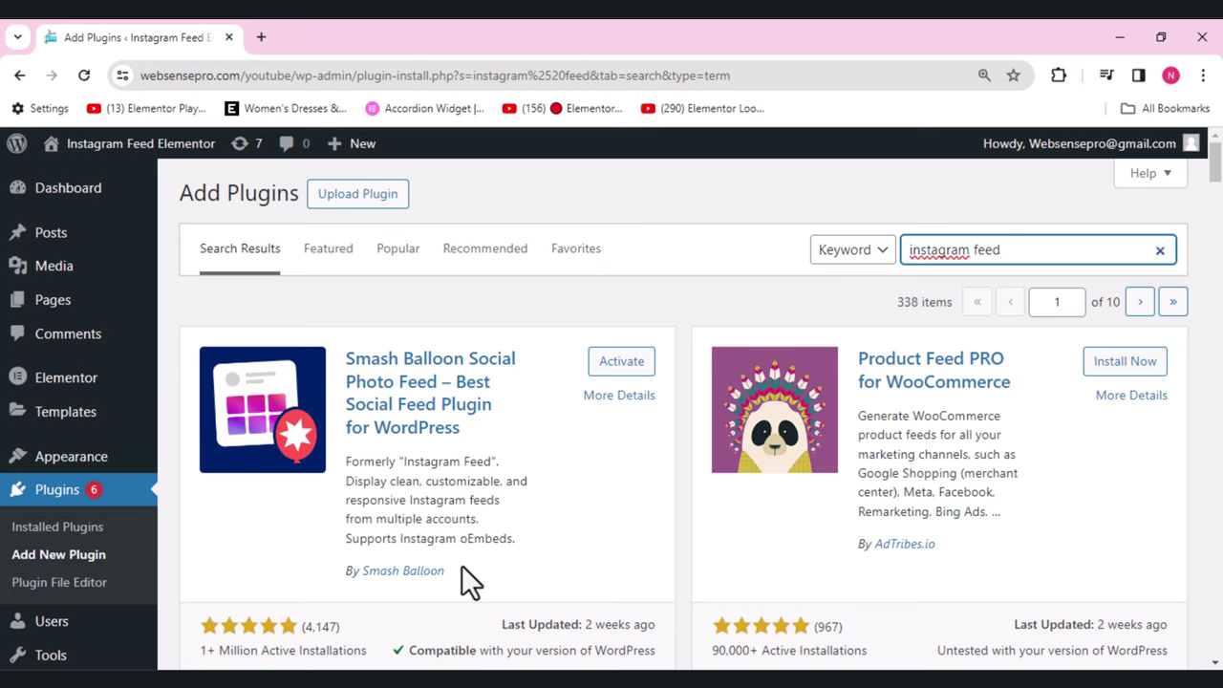
# Step: Activate the Smash Balloon Social Photo Feed plugin and launch its setup wizard
pyautogui.click(621, 372)
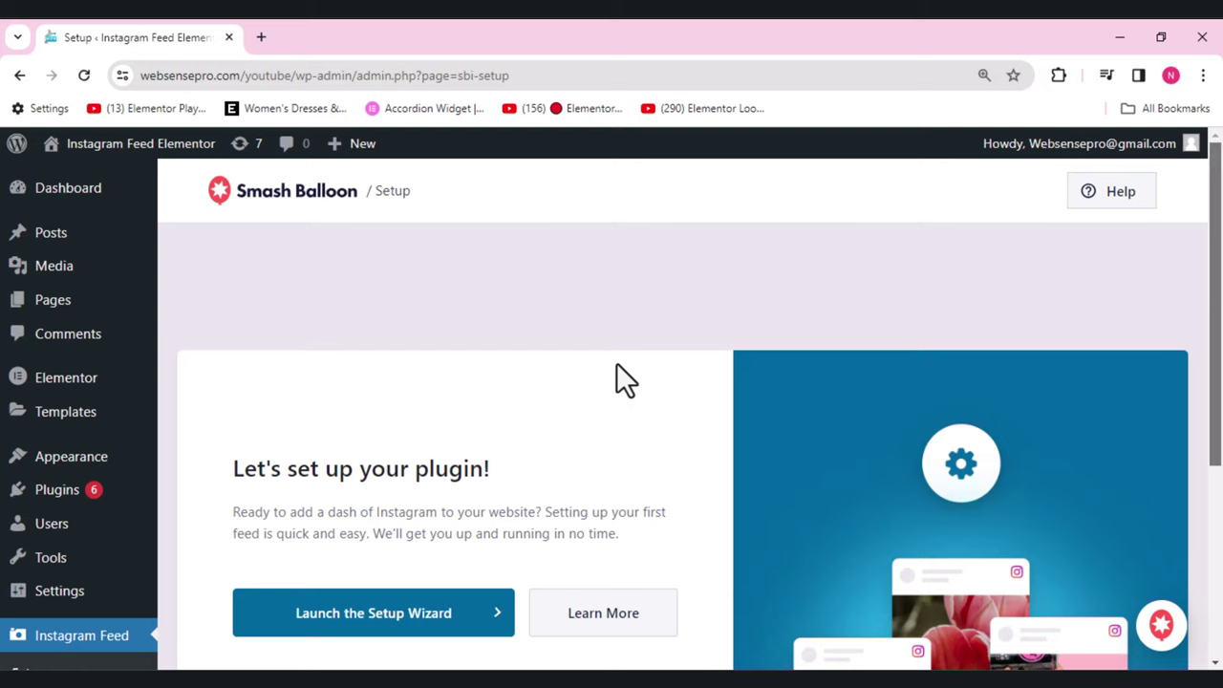
pyautogui.click(412, 621)
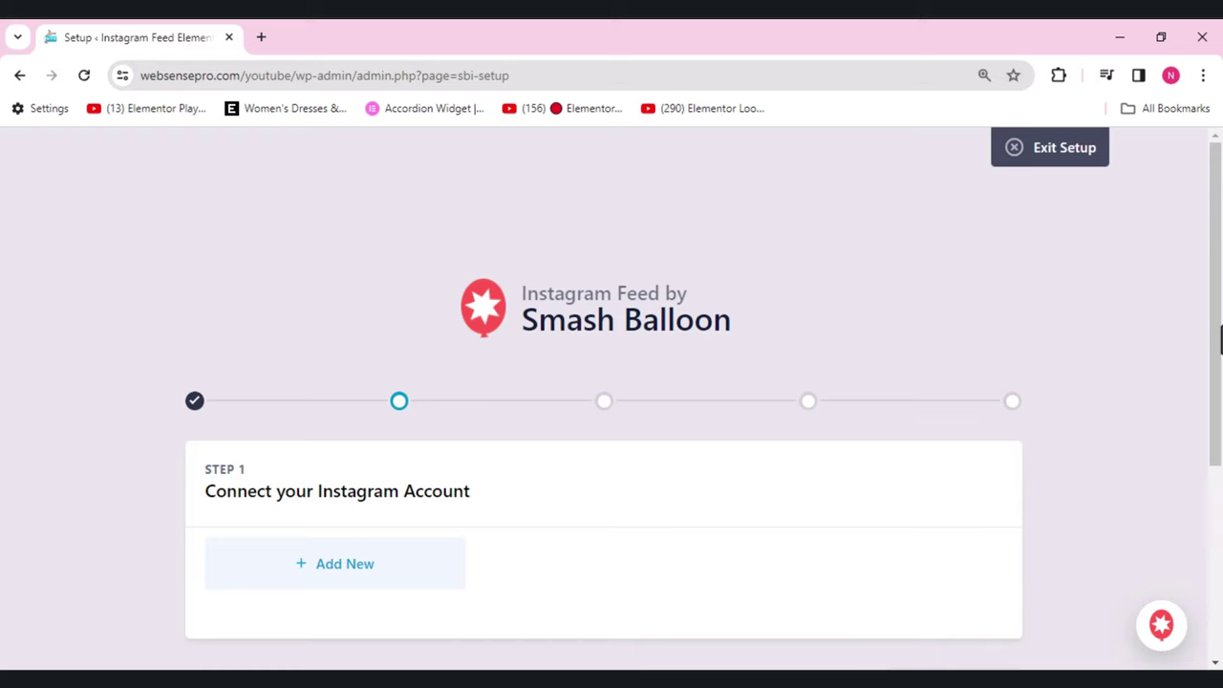
# Step: Add a new Personal Instagram account source and start Connect with Instagram
pyautogui.click(380, 593)
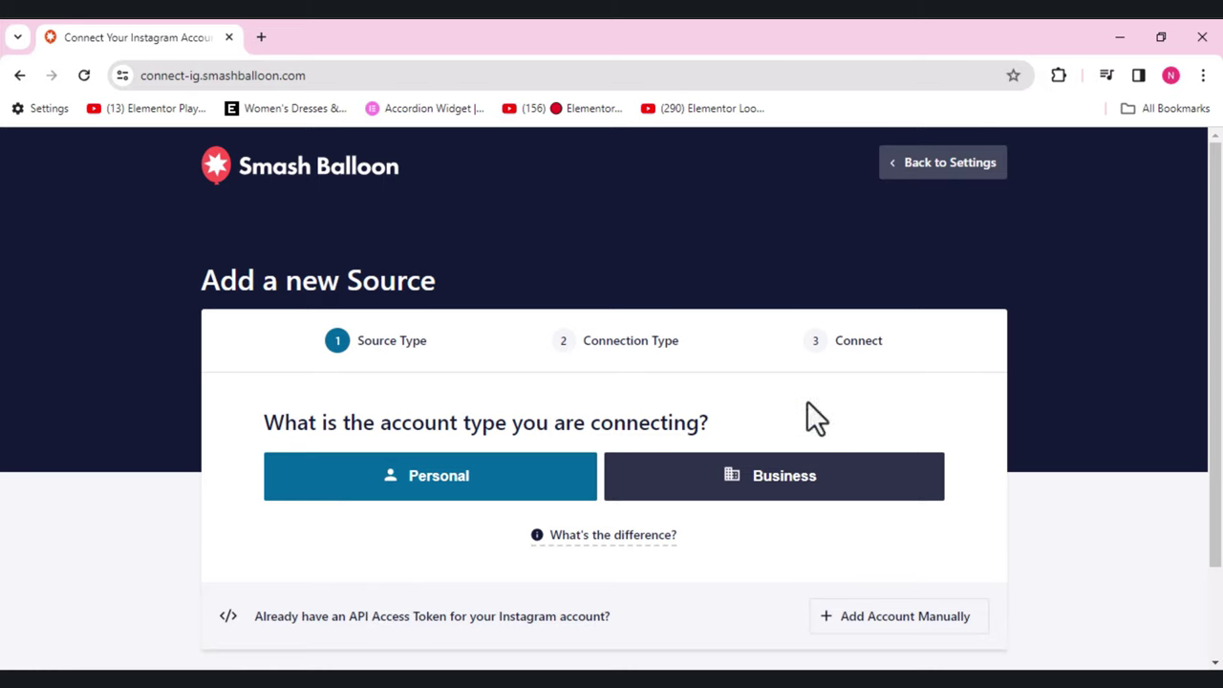
pyautogui.scroll(-2, 668, 459)
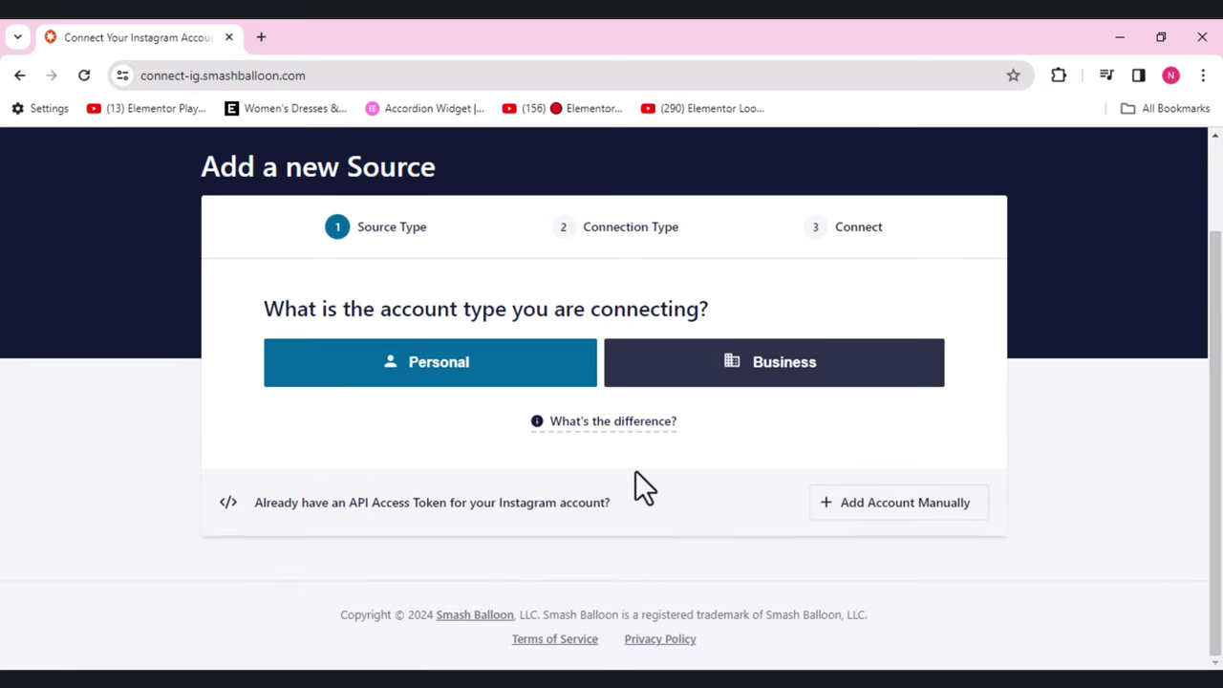
pyautogui.click(458, 380)
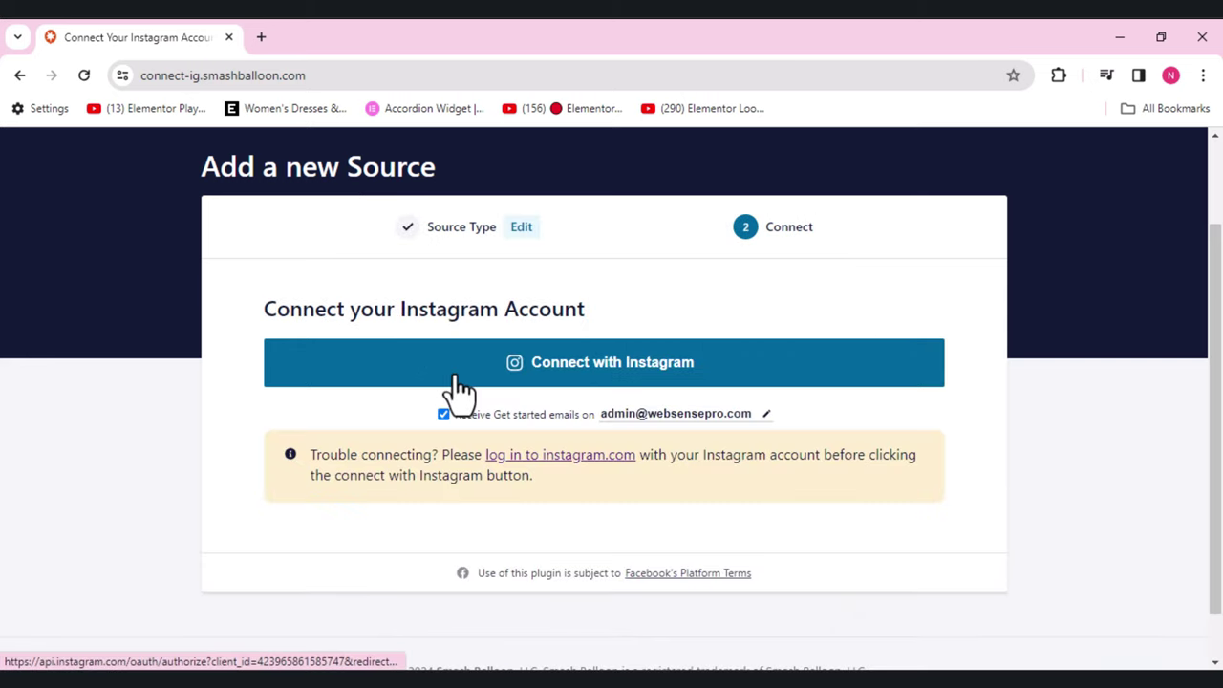
pyautogui.click(599, 377)
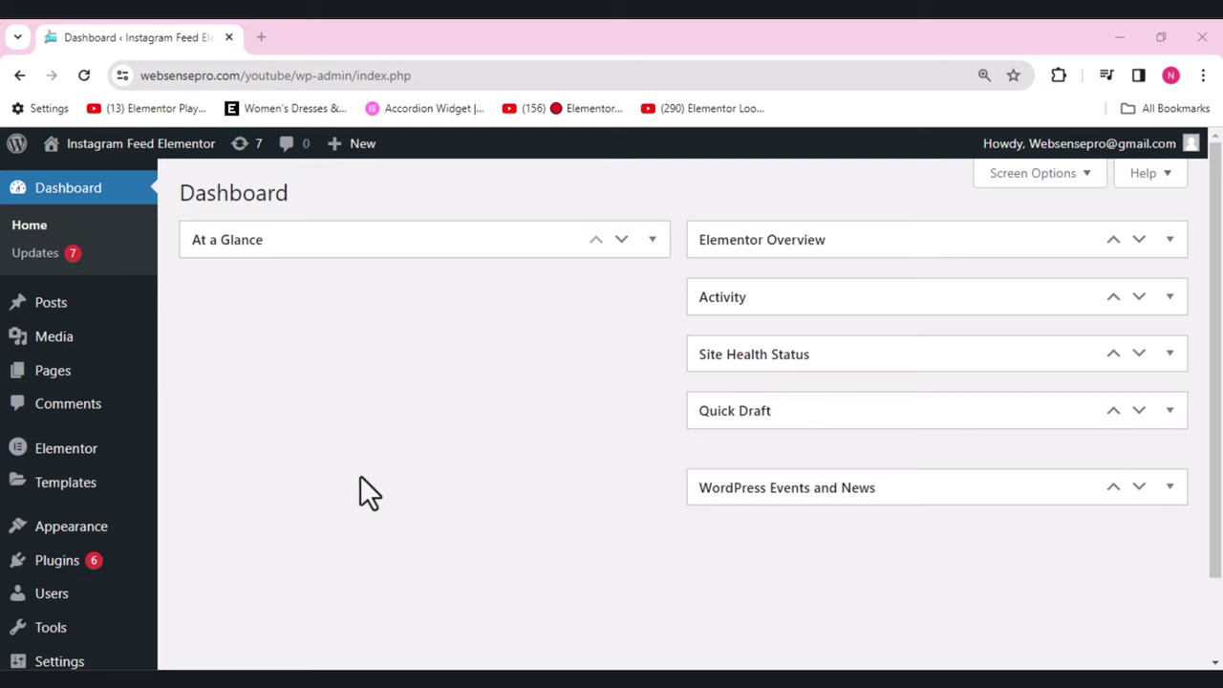
# Step: Open Instagram Feed > All Feeds from the admin sidebar
pyautogui.scroll(-1, 403, 612)
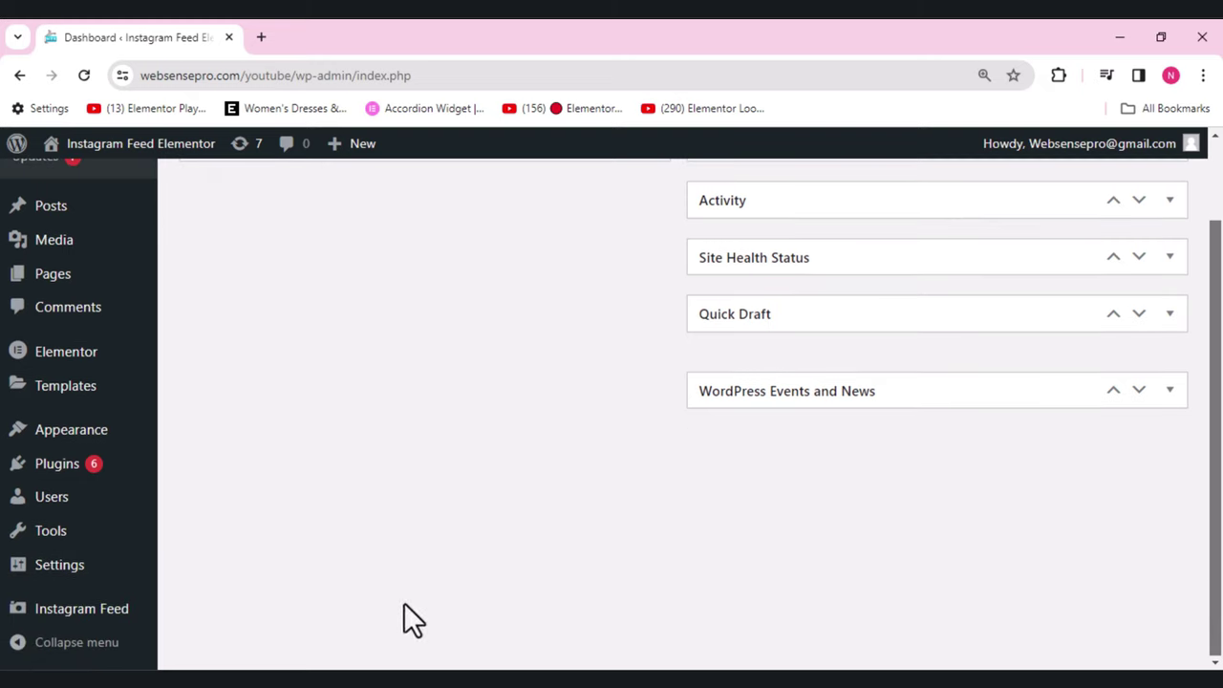
pyautogui.moveTo(97, 623)
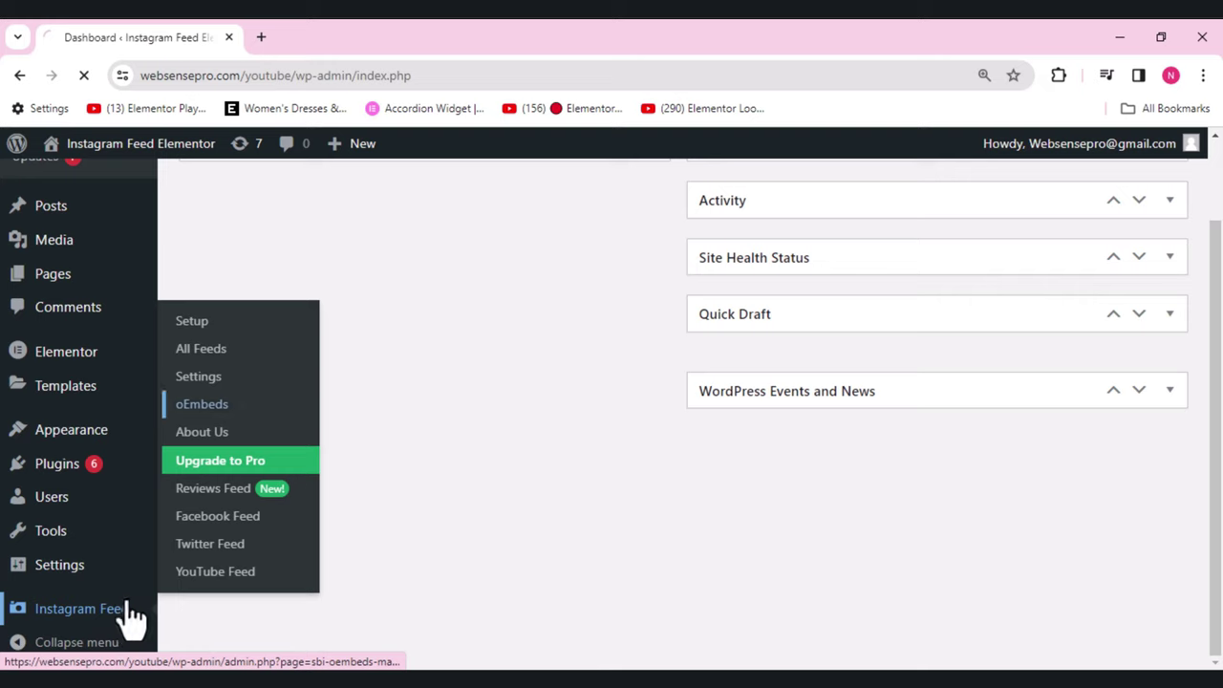
pyautogui.click(205, 352)
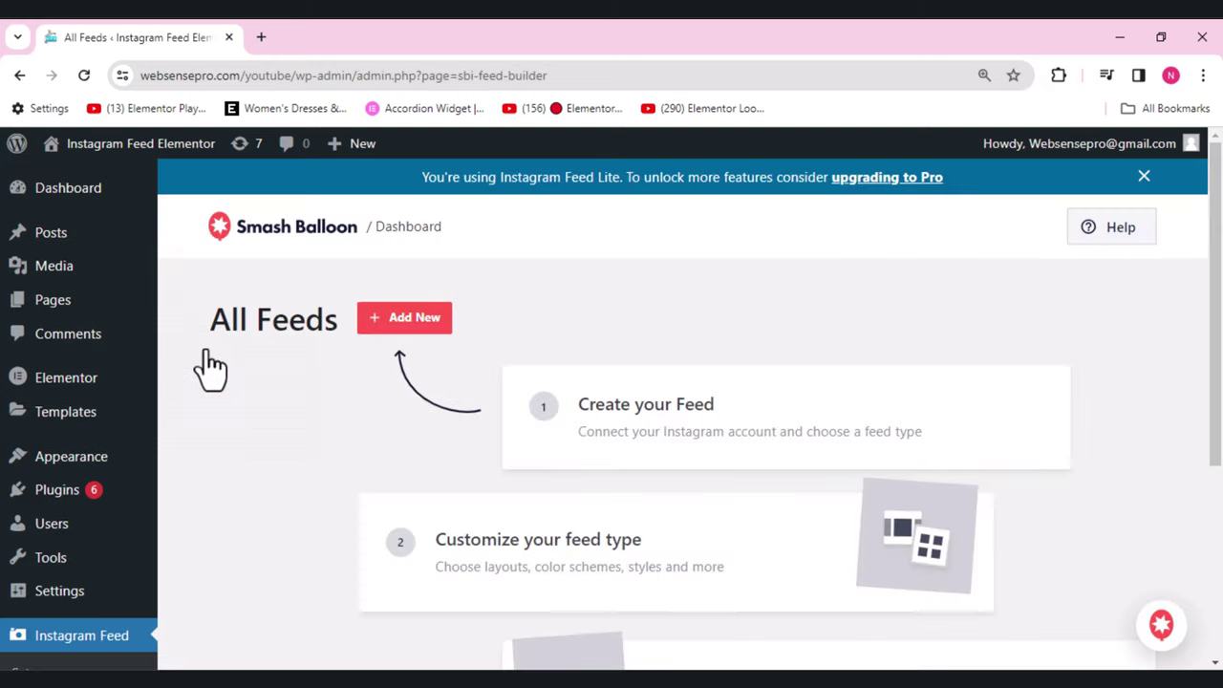
# Step: Create a new User Timeline feed and choose Add Source for its Instagram account
pyautogui.click(432, 324)
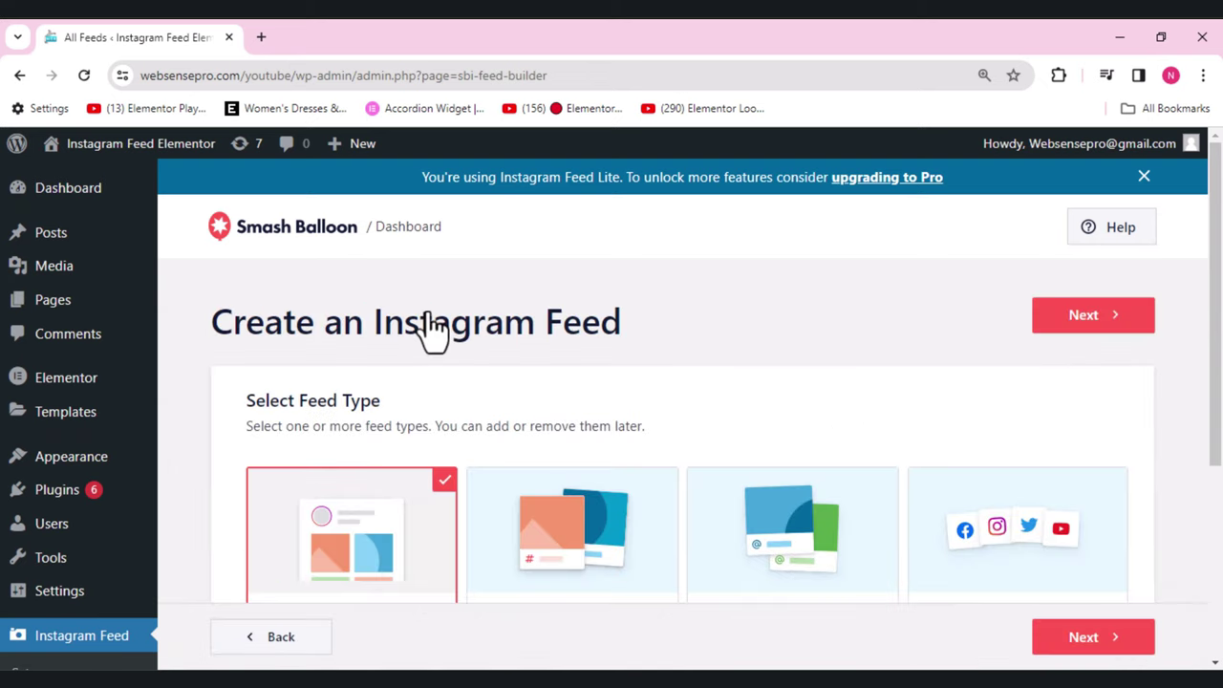
pyautogui.moveTo(1217, 287); pyautogui.dragTo(1217, 379)
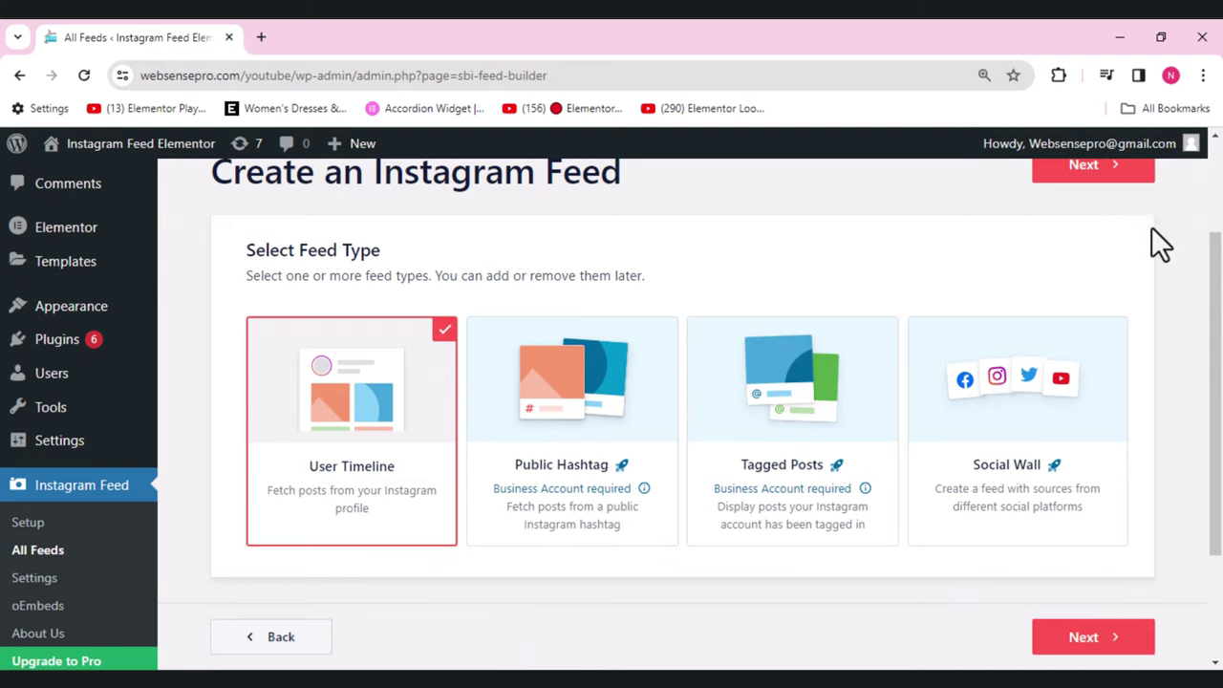
pyautogui.click(1127, 182)
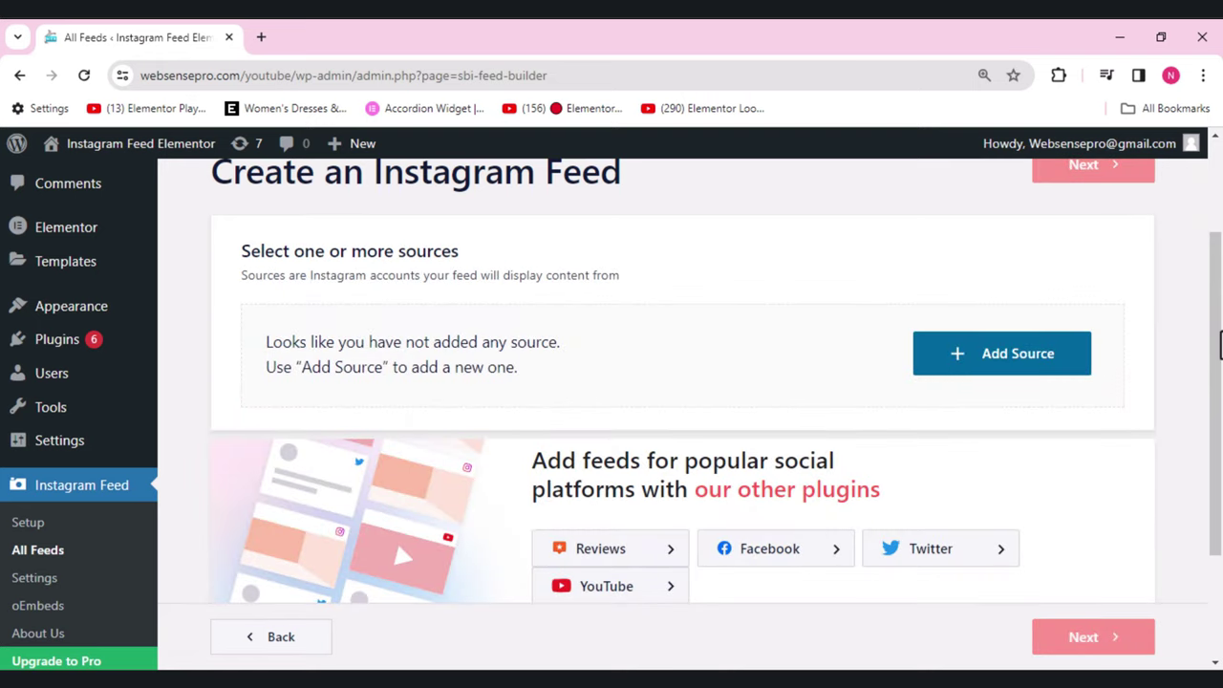
pyautogui.scroll(-1, 1193, 322)
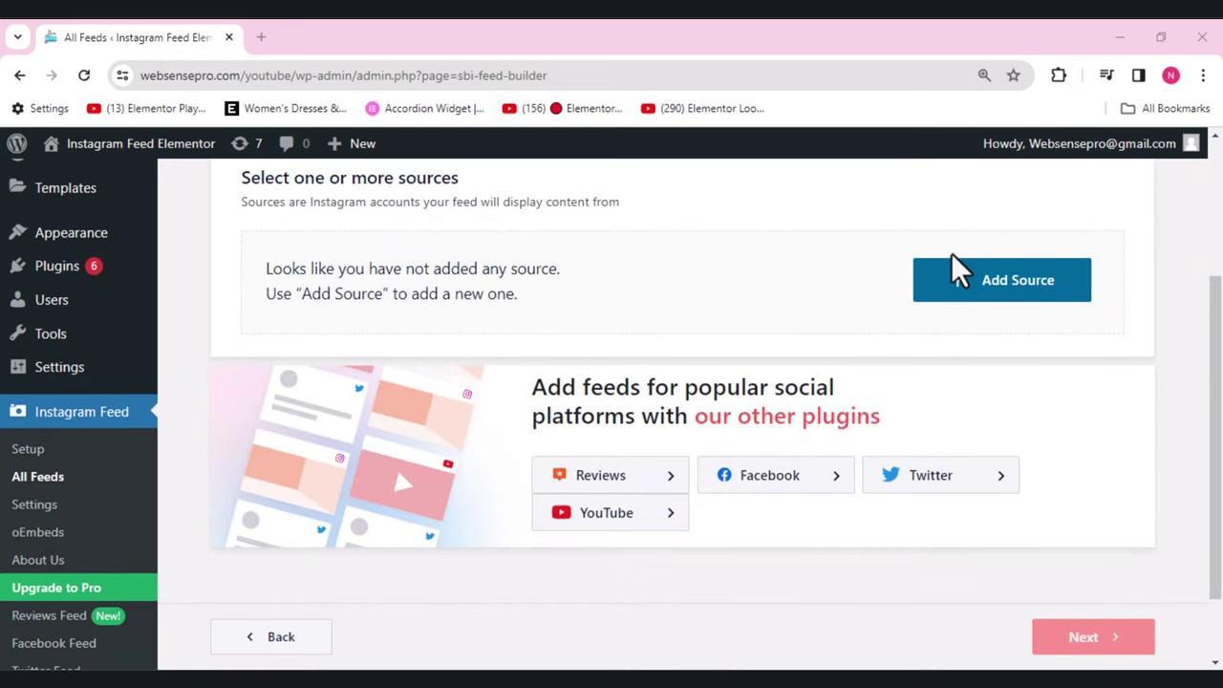
pyautogui.click(969, 307)
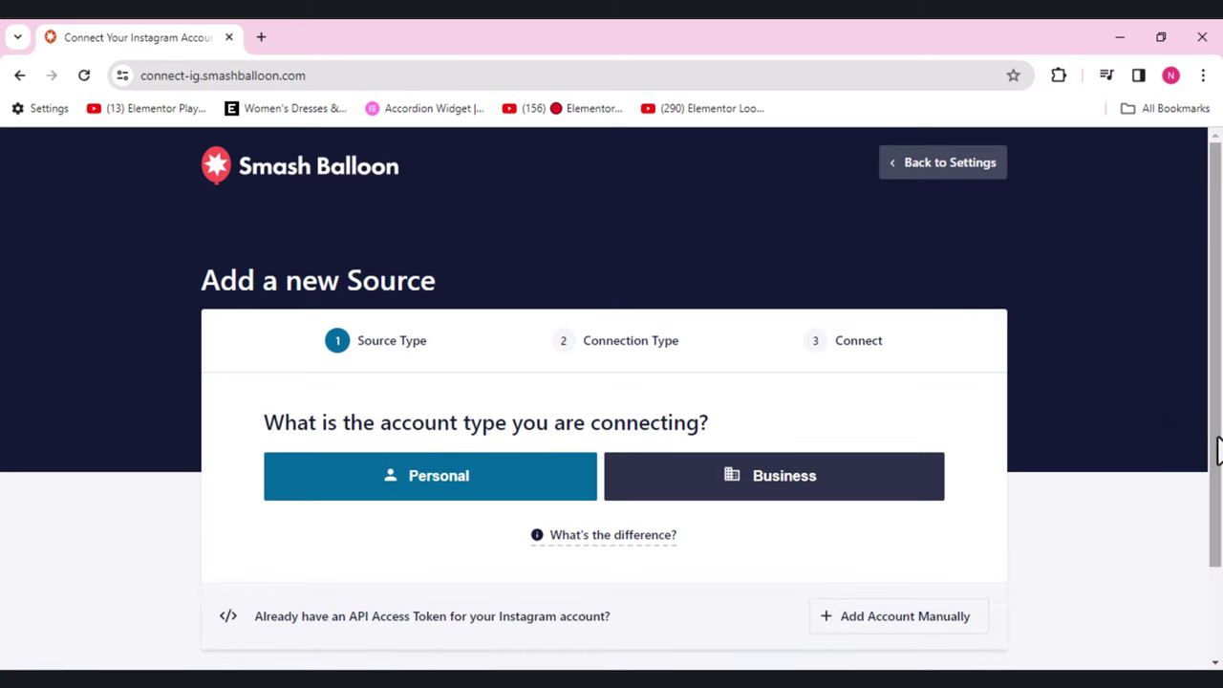
# Step: Connect a Personal Instagram account, select it as the source, and create the feed
pyautogui.scroll(-2, 1214, 445)
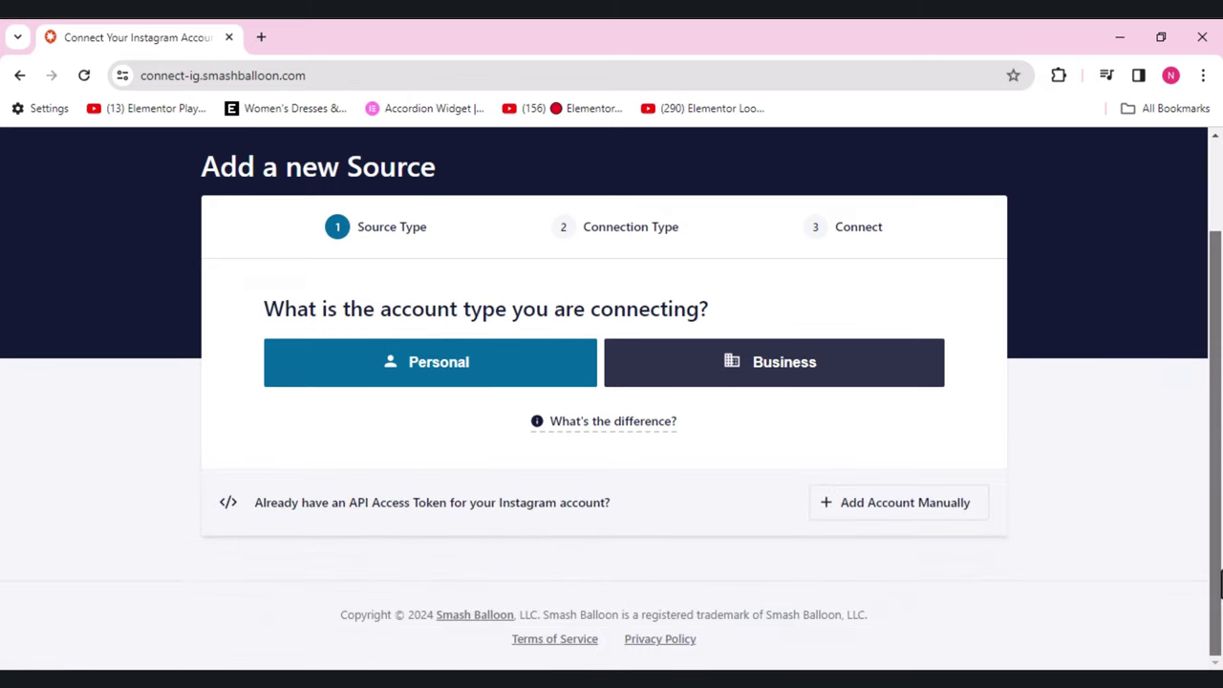
pyautogui.click(454, 386)
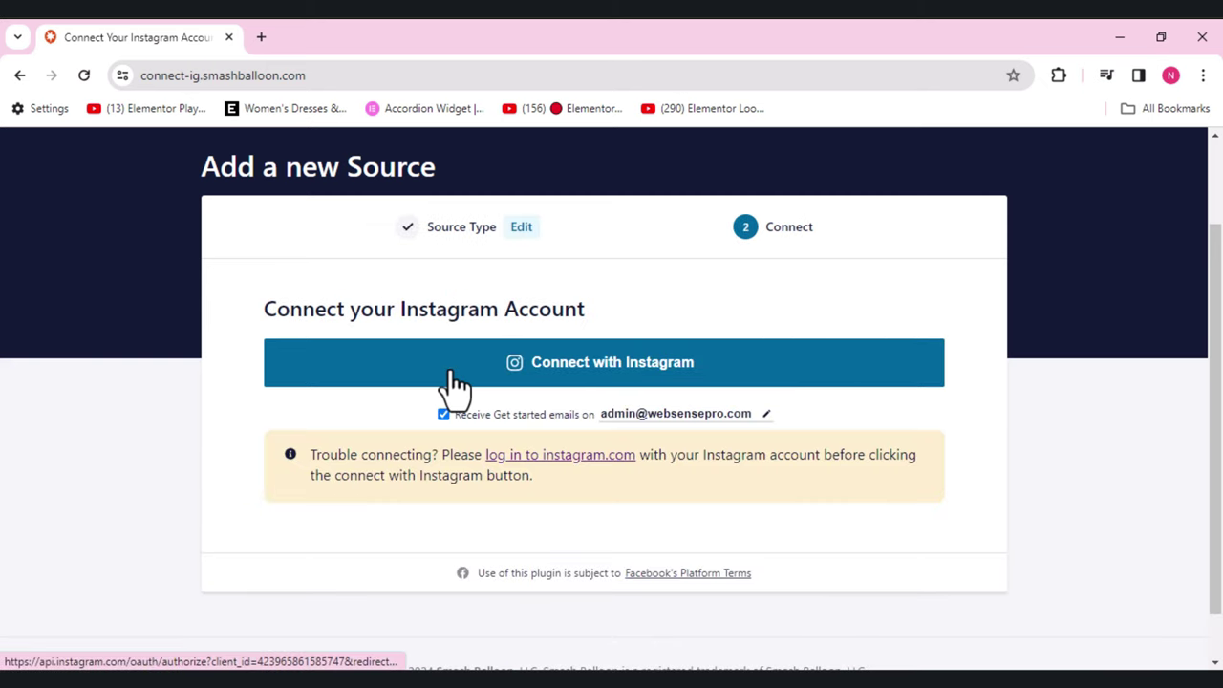
pyautogui.click(645, 378)
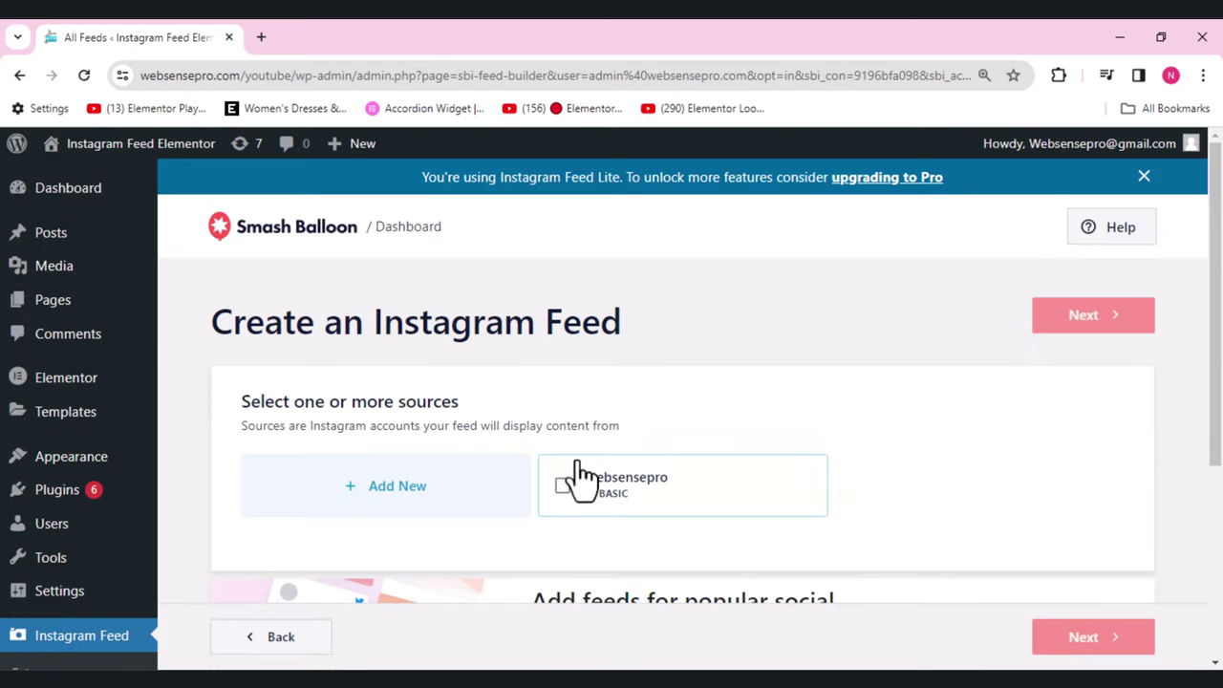
pyautogui.click(561, 487)
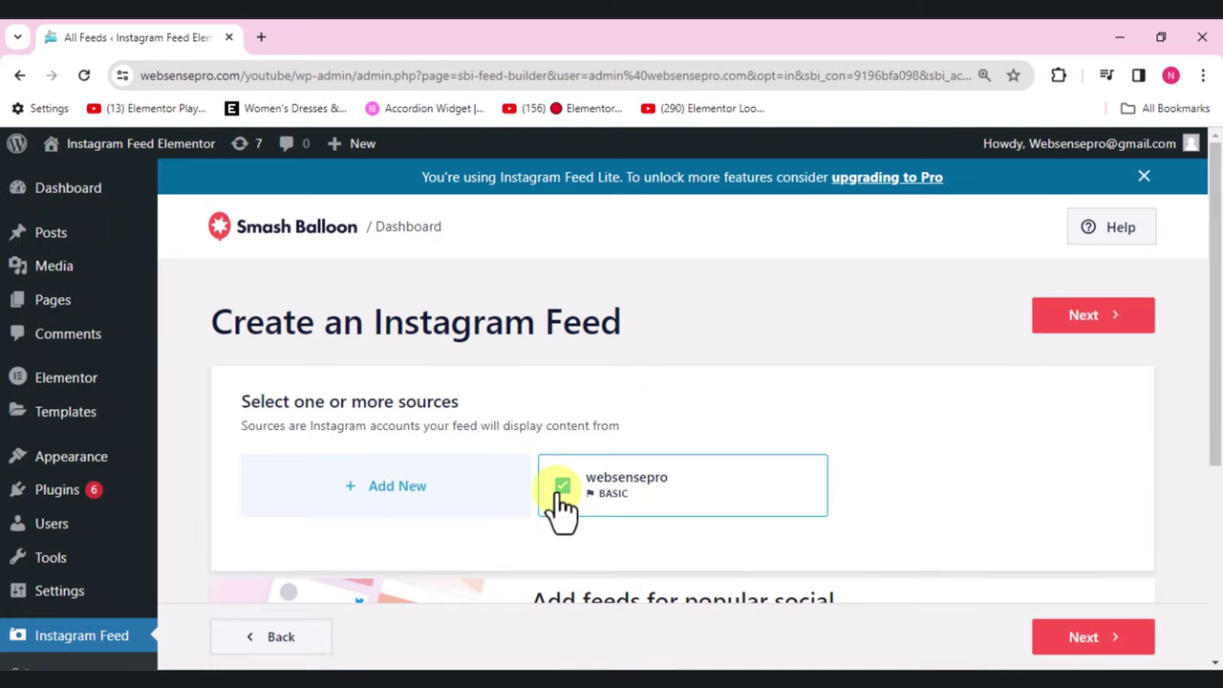
pyautogui.click(1119, 320)
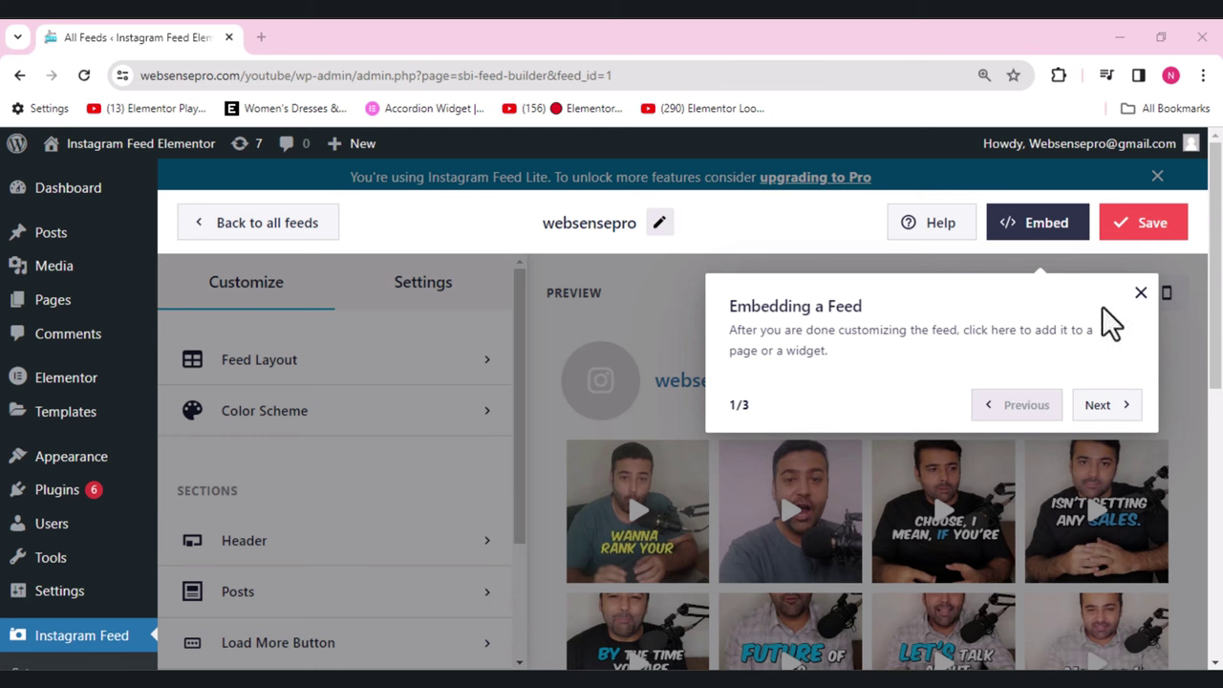
# Step: Dismiss the 'Embedding a Feed' tooltip and scroll to reveal the full post-grid preview
pyautogui.click(1140, 292)
pyautogui.moveTo(1214, 306); pyautogui.dragTo(1215, 234)
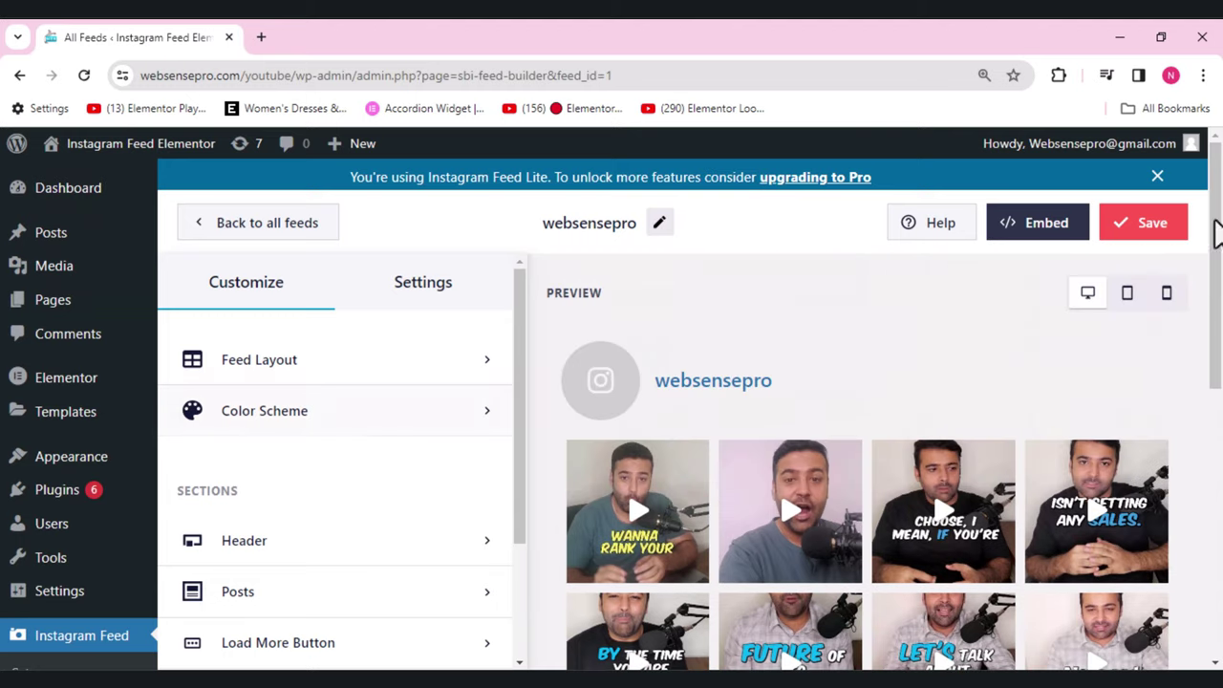
pyautogui.moveTo(518, 361); pyautogui.dragTo(540, 265)
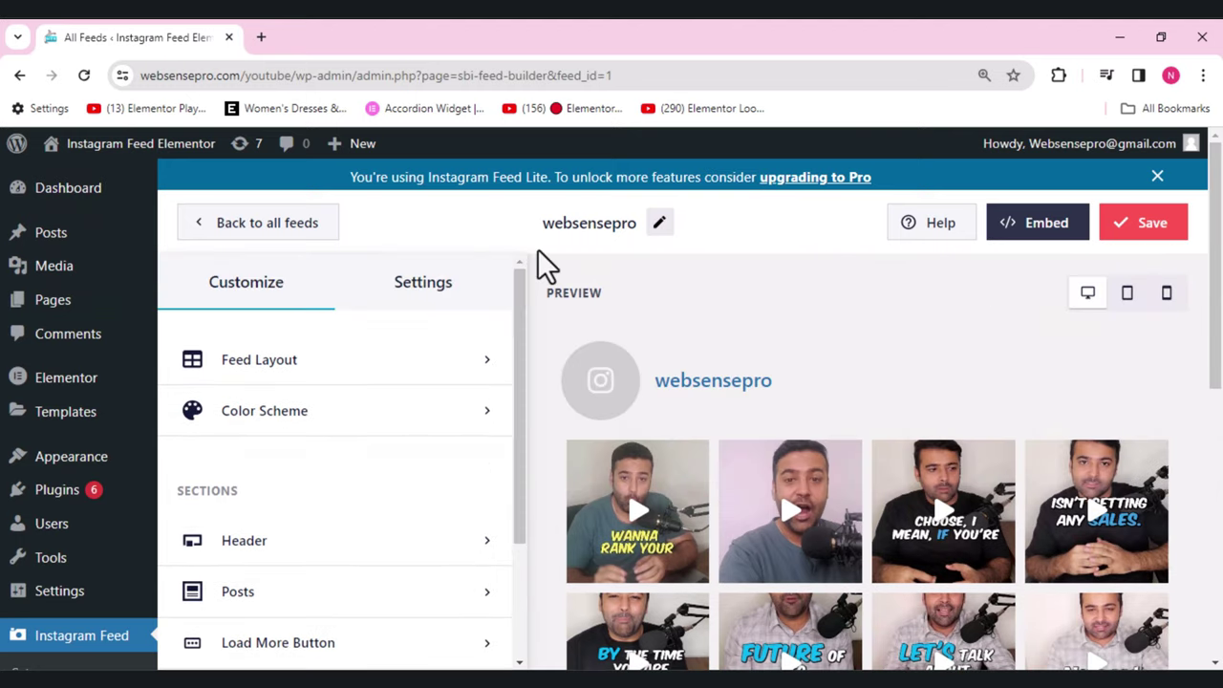
pyautogui.click(461, 383)
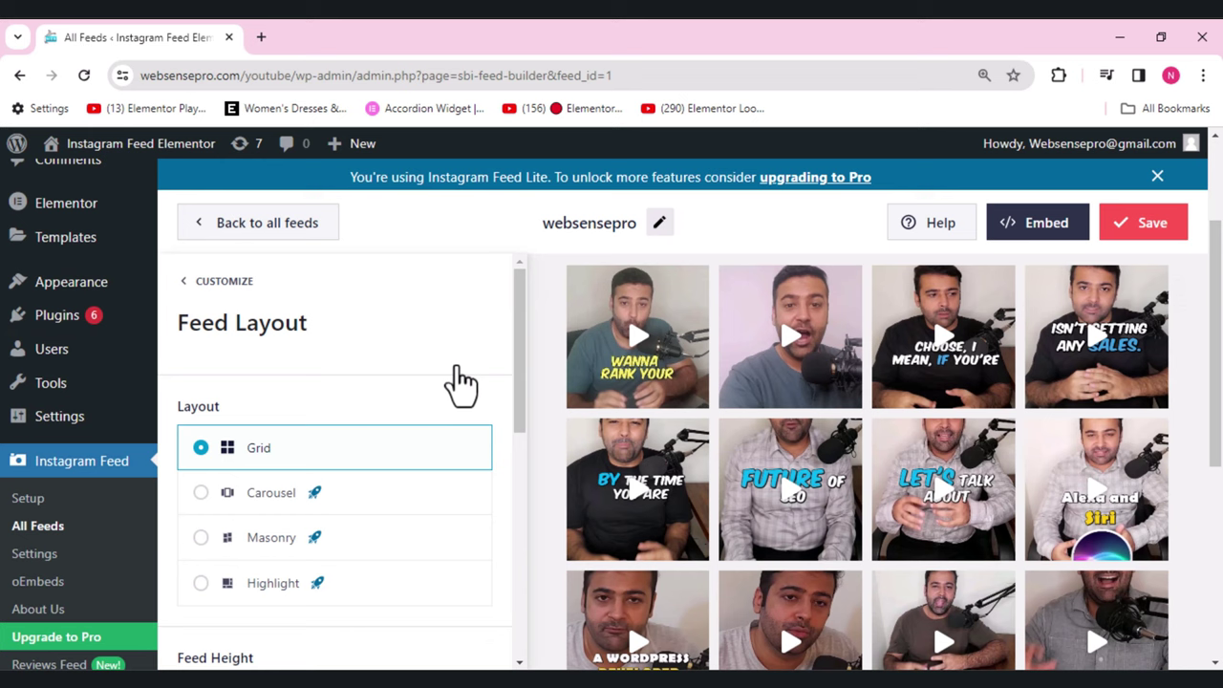
pyautogui.moveTo(517, 366); pyautogui.dragTo(532, 426)
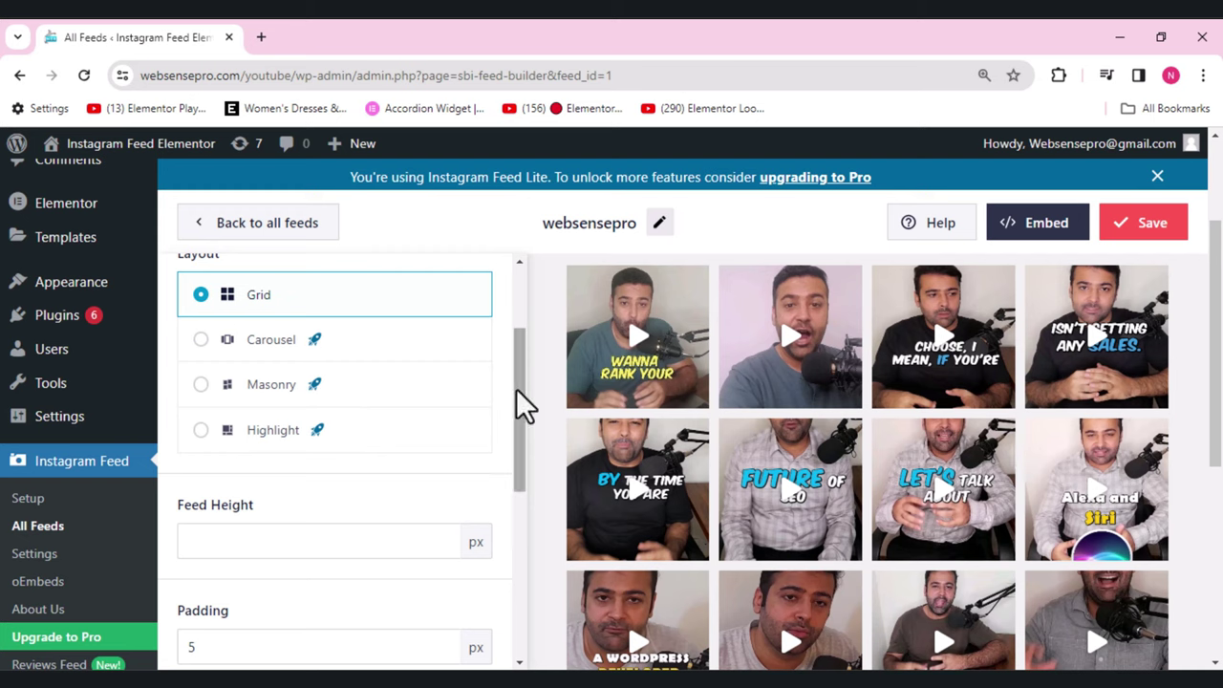
pyautogui.moveTo(516, 392); pyautogui.dragTo(542, 474)
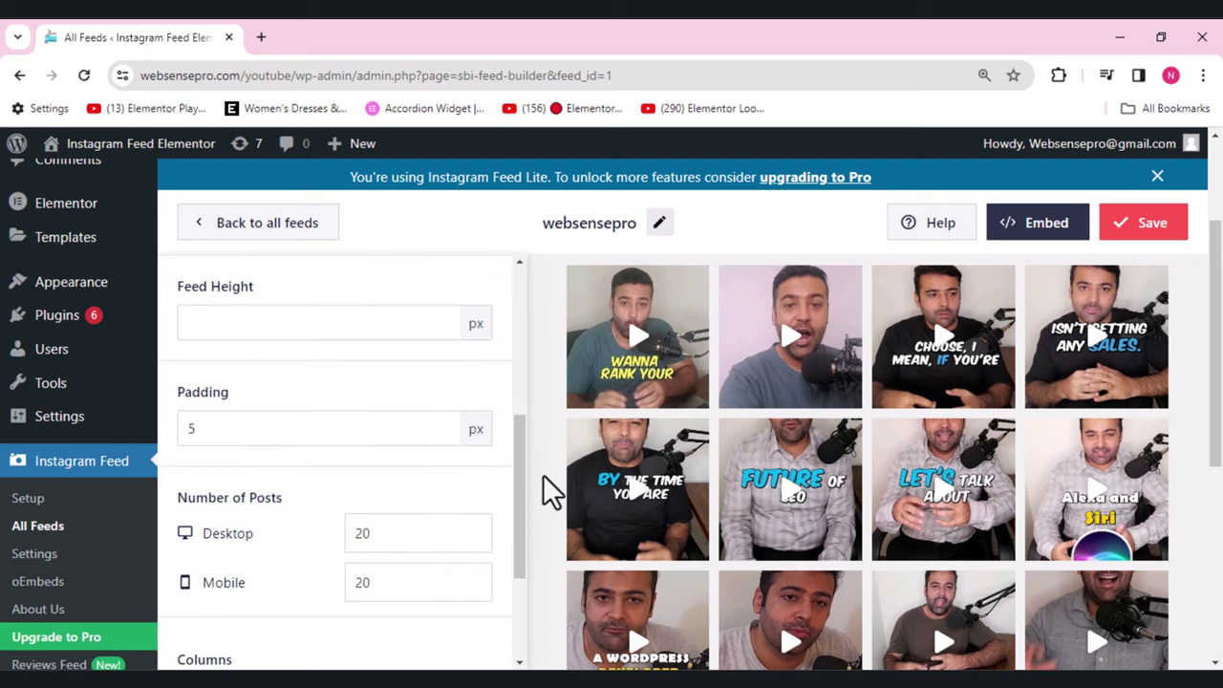
pyautogui.click(206, 324)
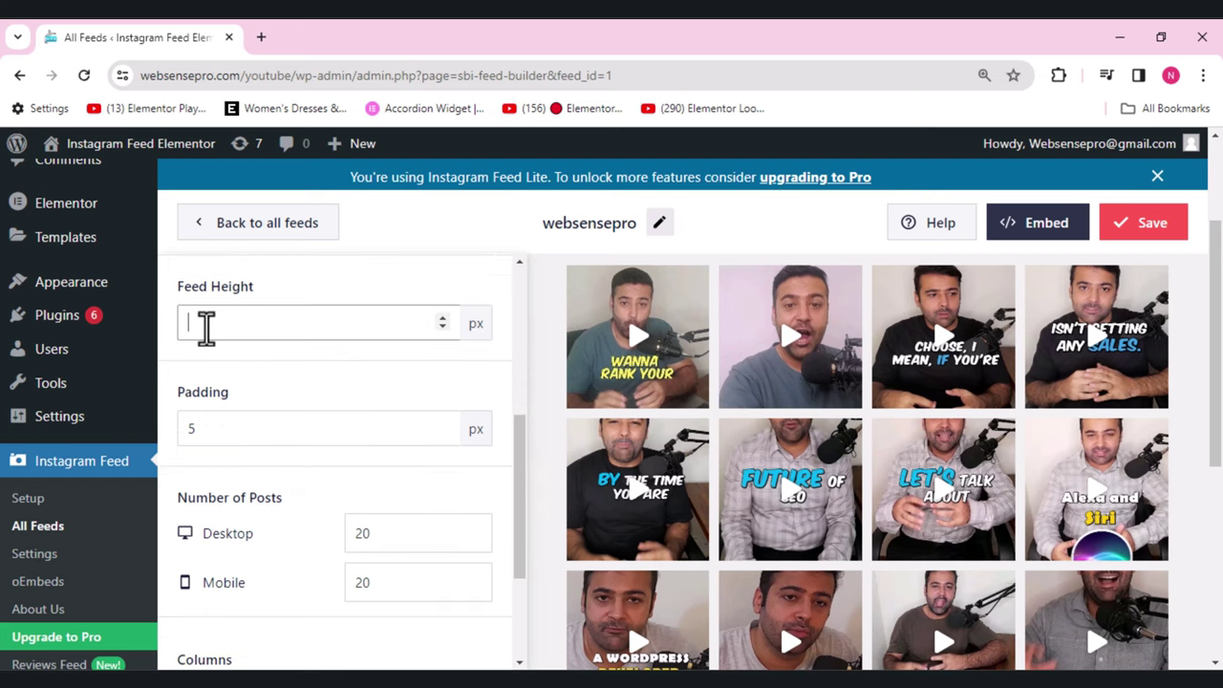
pyautogui.write('100')
pyautogui.press('BackSpace')
pyautogui.press('BackSpace')
pyautogui.press('BackSpace')
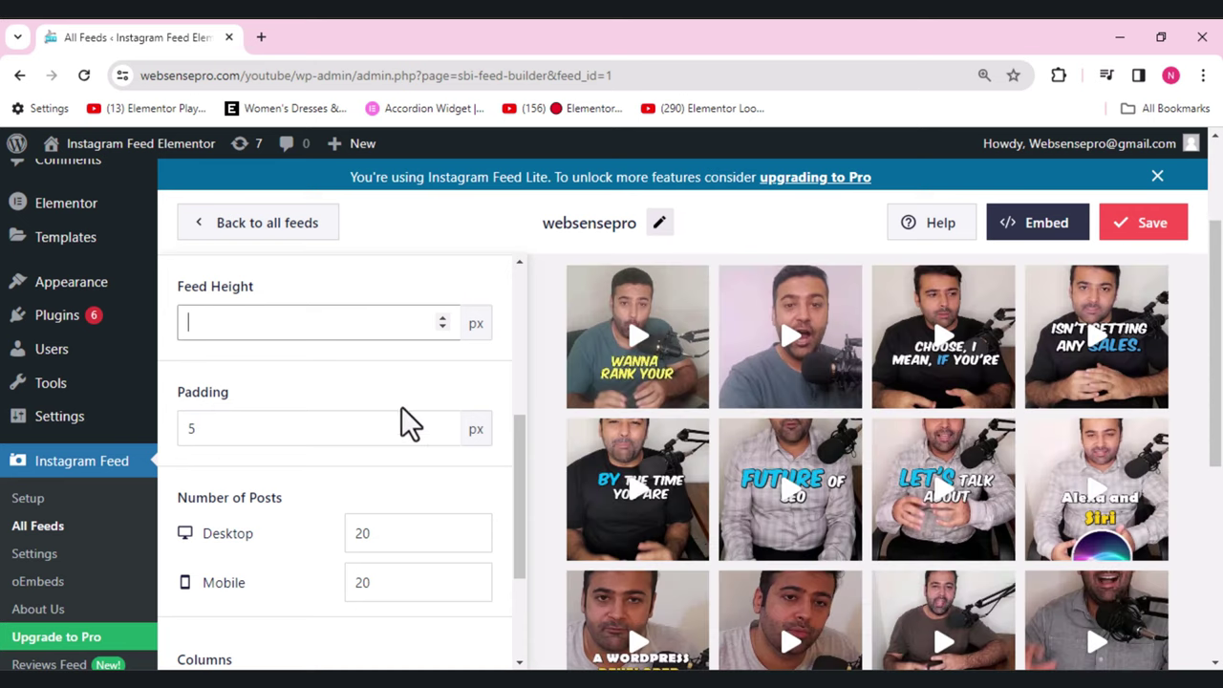
pyautogui.click(443, 423)
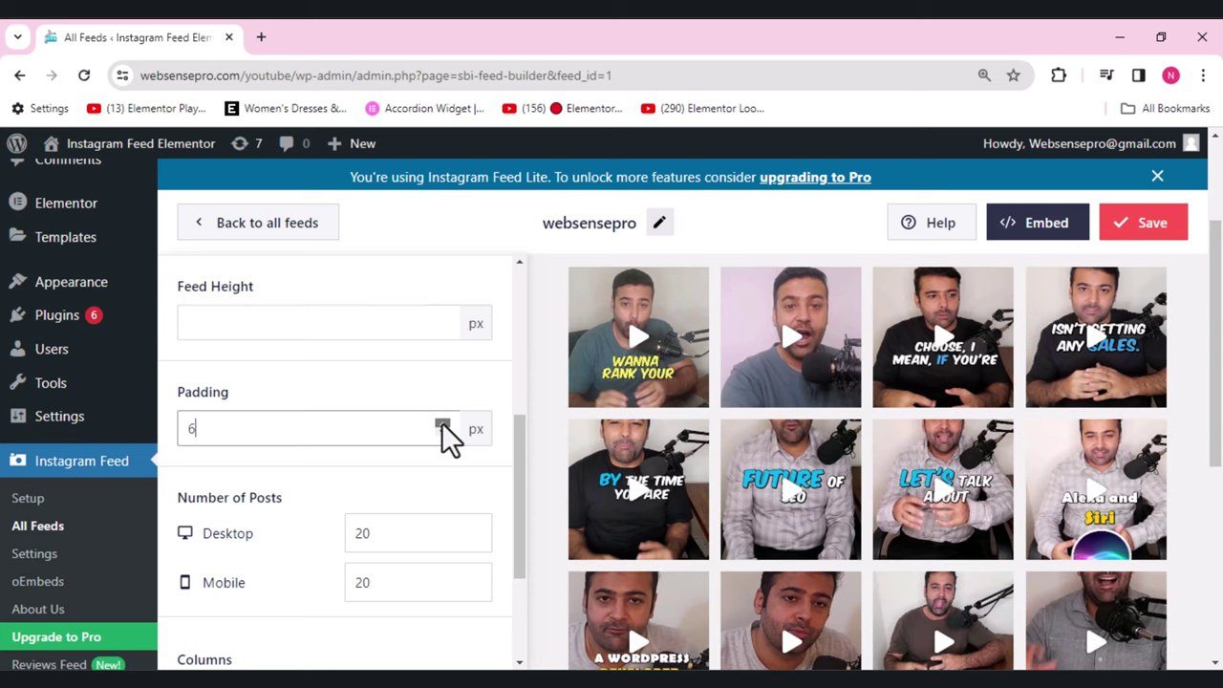
pyautogui.click(442, 423)
pyautogui.click(442, 423)
pyautogui.click(442, 423)
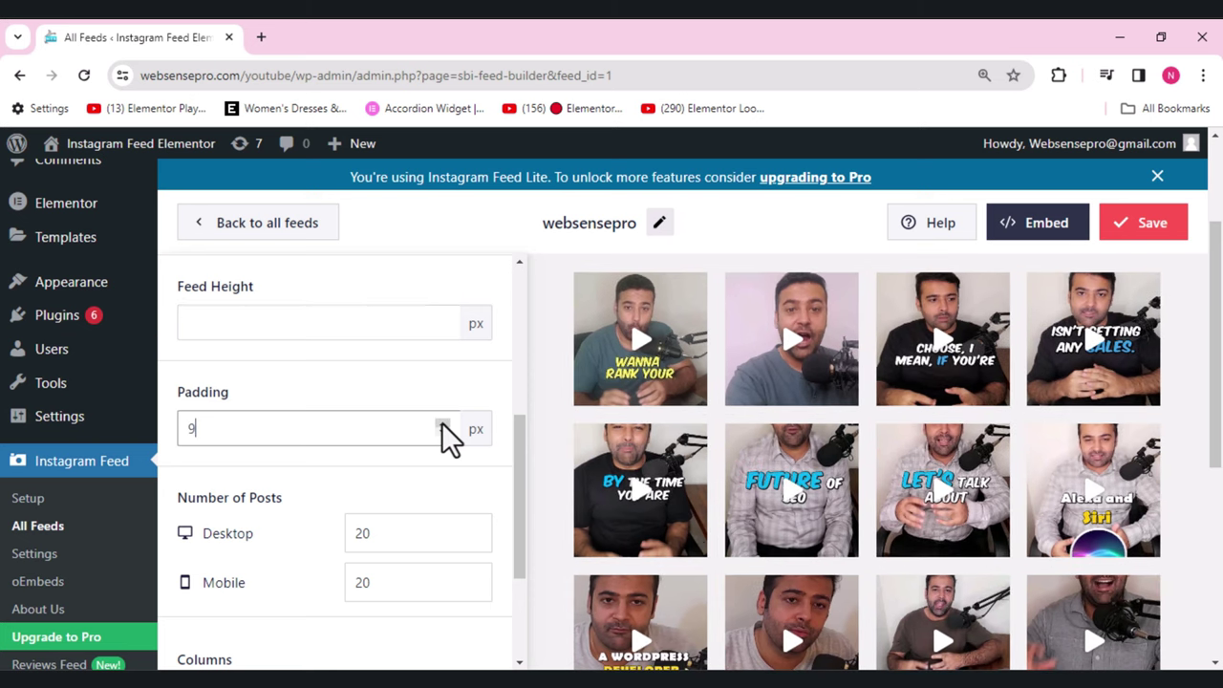
pyautogui.click(443, 423)
pyautogui.click(442, 423)
pyautogui.click(442, 424)
pyautogui.click(442, 423)
pyautogui.click(442, 423)
pyautogui.click(442, 423)
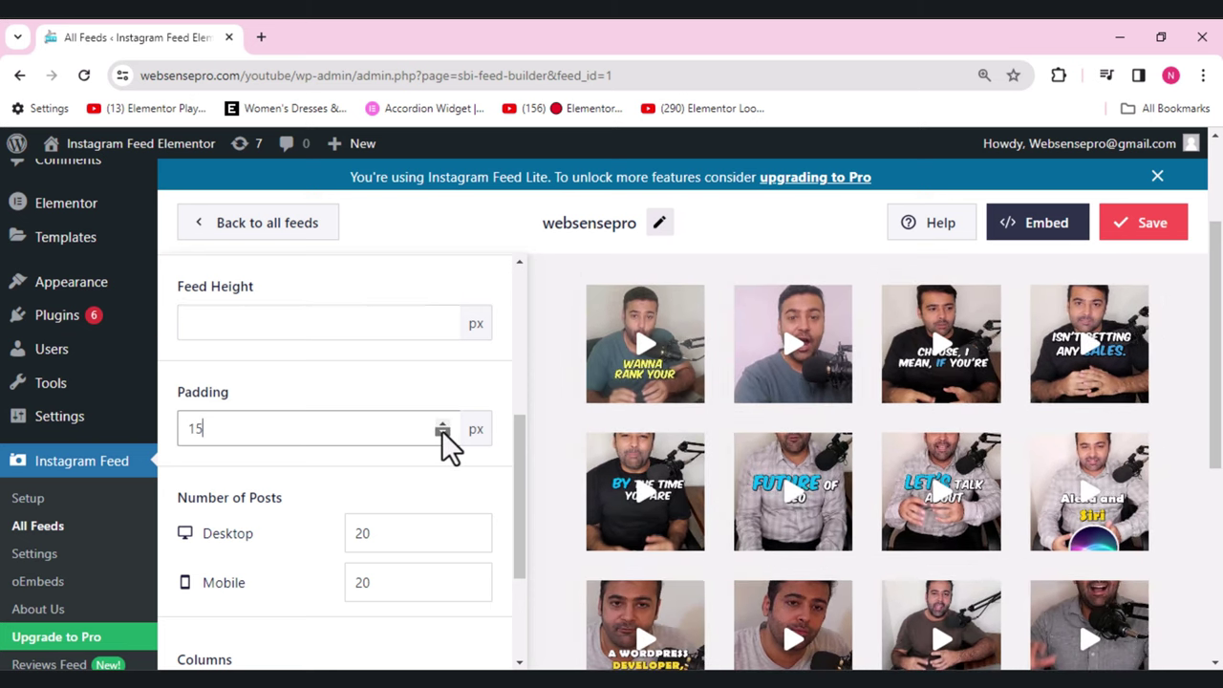
pyautogui.press('Down')
pyautogui.press('Down')
pyautogui.press('Down')
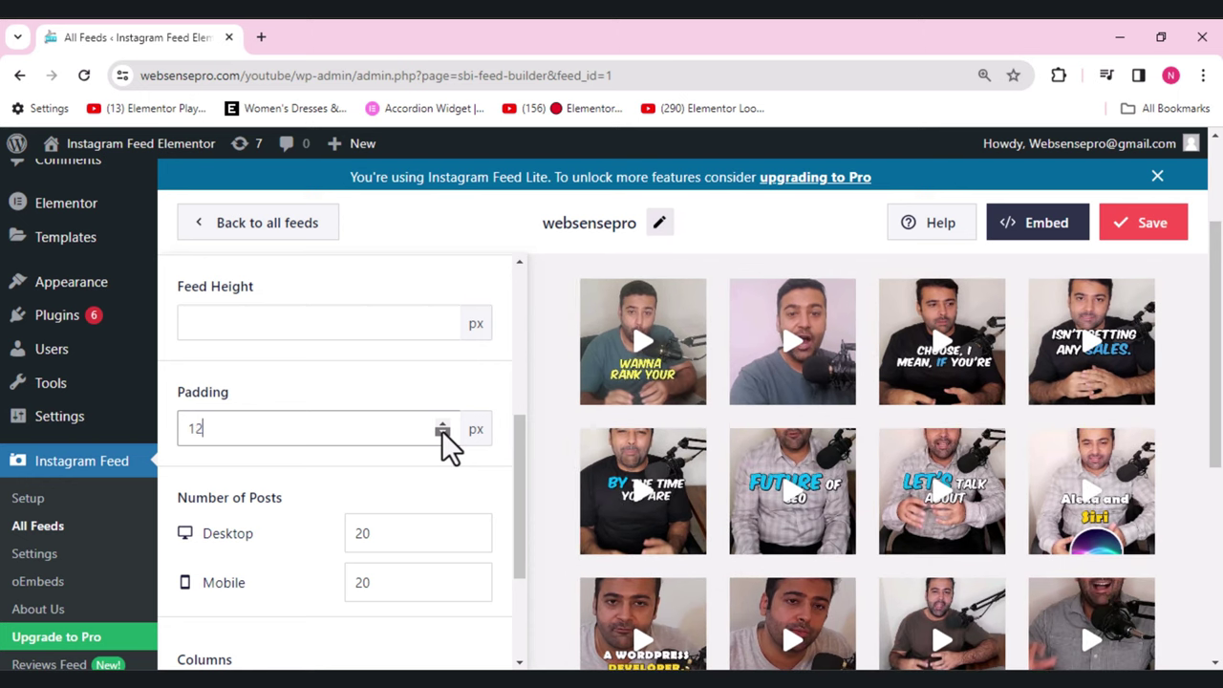
pyautogui.click(441, 433)
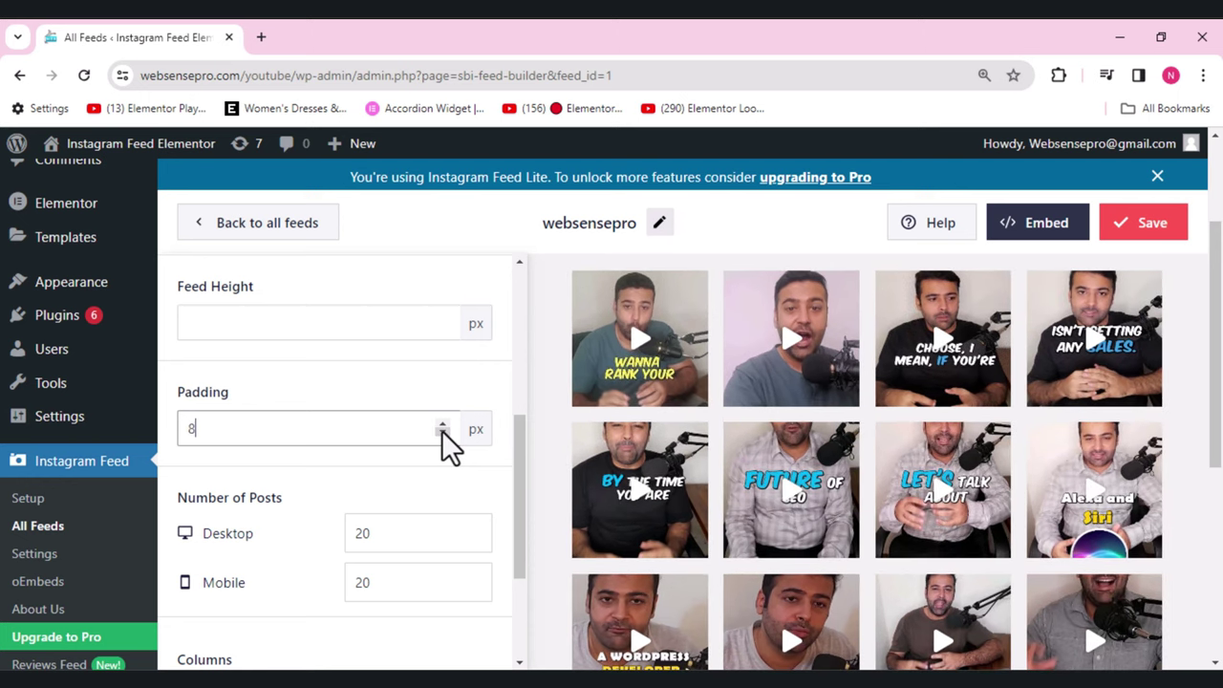
pyautogui.click(442, 432)
pyautogui.click(442, 433)
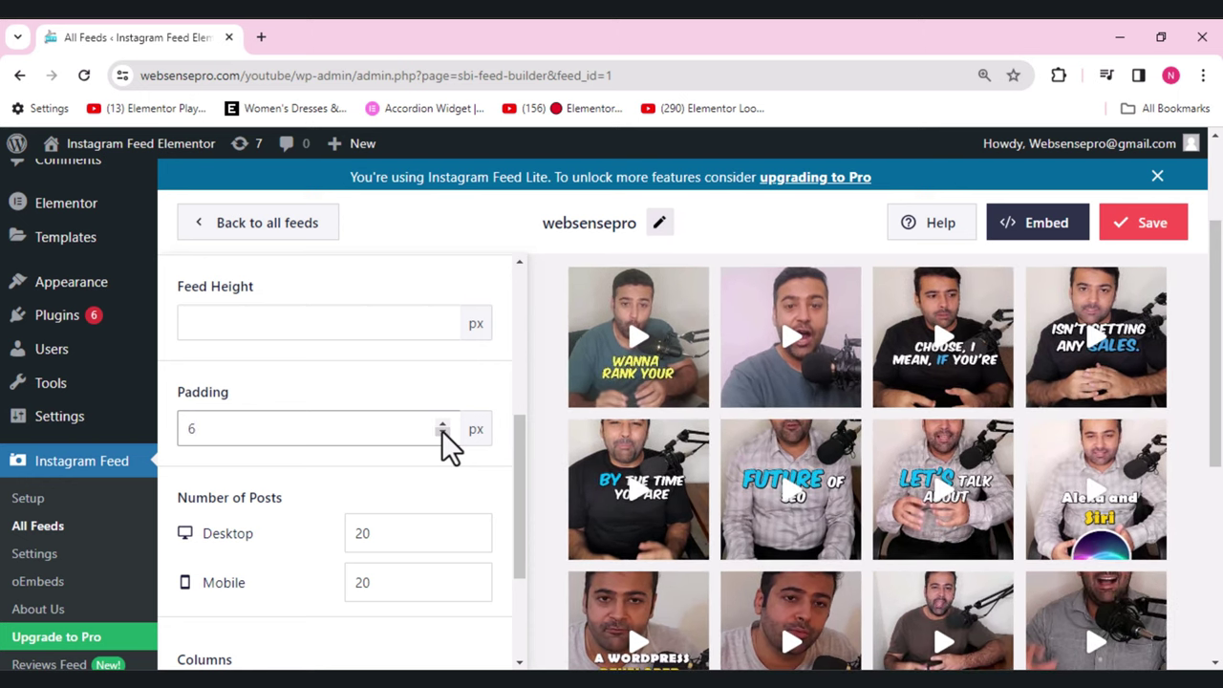
pyautogui.click(441, 433)
pyautogui.moveTo(519, 465); pyautogui.dragTo(527, 531)
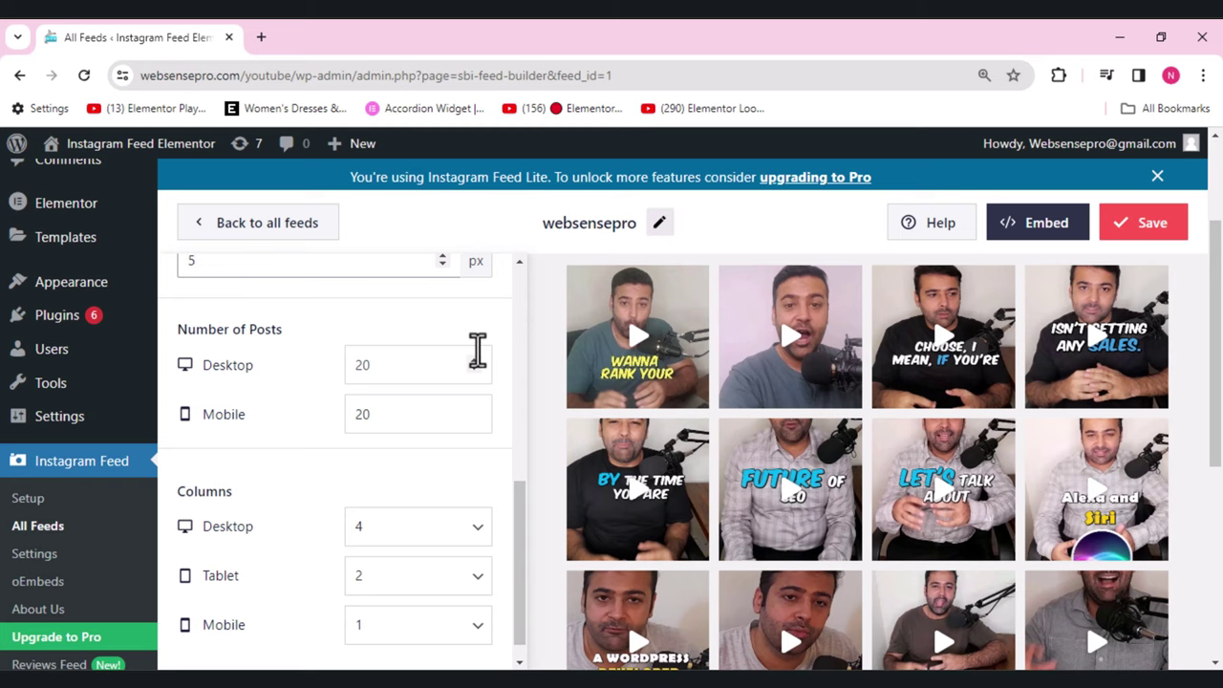
# Step: Set the desktop Number of Posts to 8
pyautogui.click(389, 363)
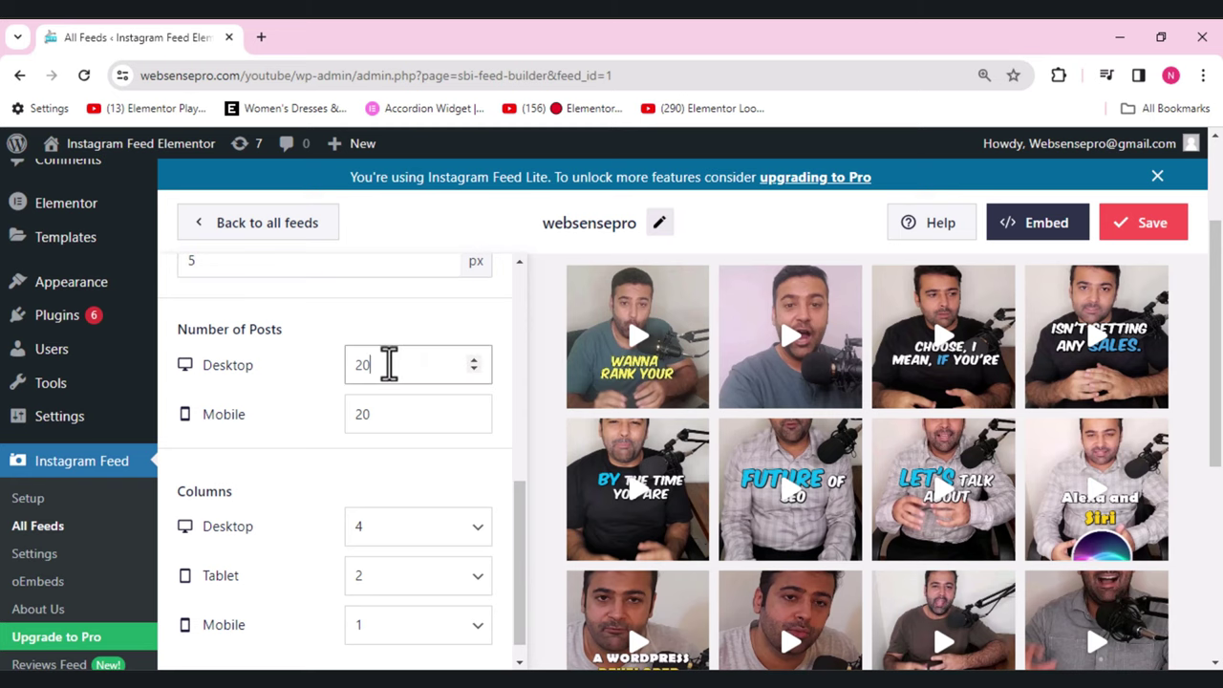
pyautogui.press('BackSpace')
pyautogui.press('BackSpace')
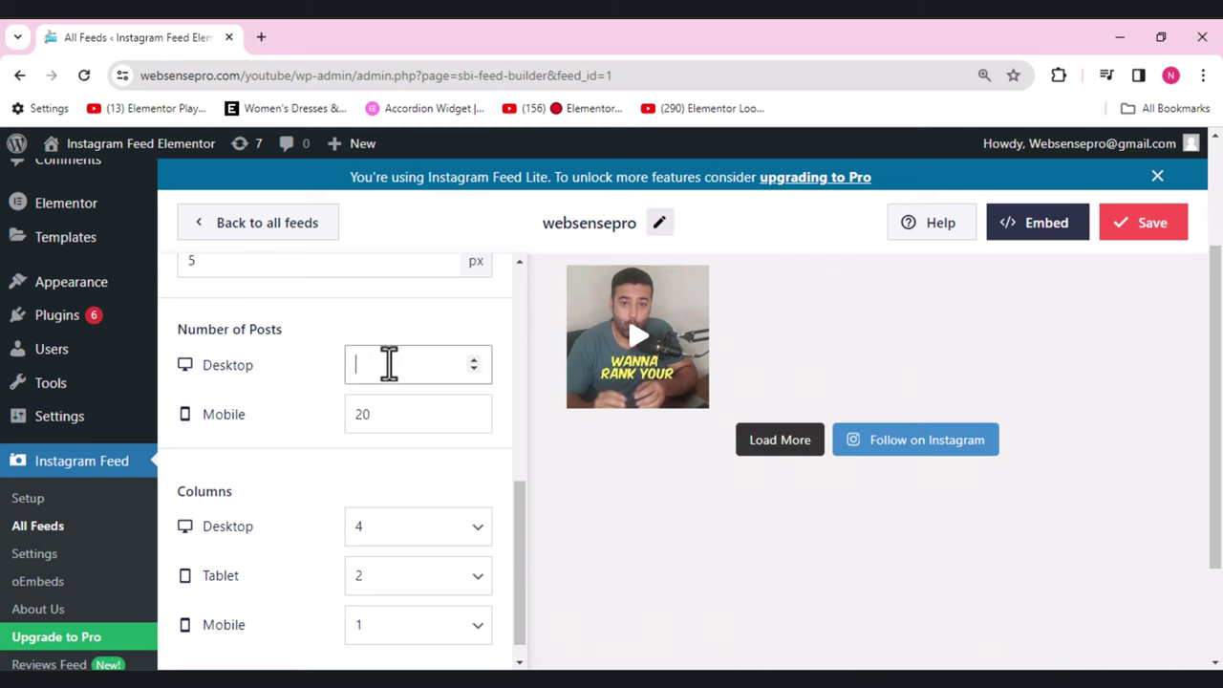
pyautogui.write('8')
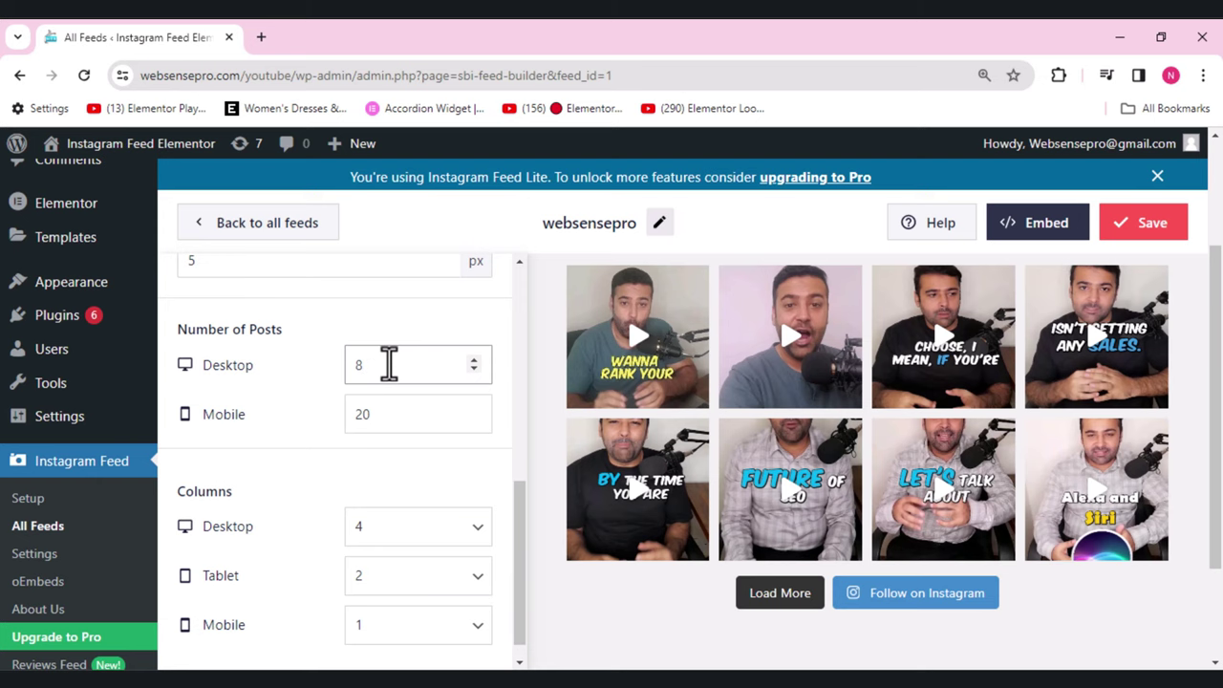
pyautogui.moveTo(1217, 478)
pyautogui.mouseDown()
pyautogui.moveTo(1217, 395)
pyautogui.moveTo(1219, 506)
pyautogui.moveTo(1219, 460)
pyautogui.mouseUp()
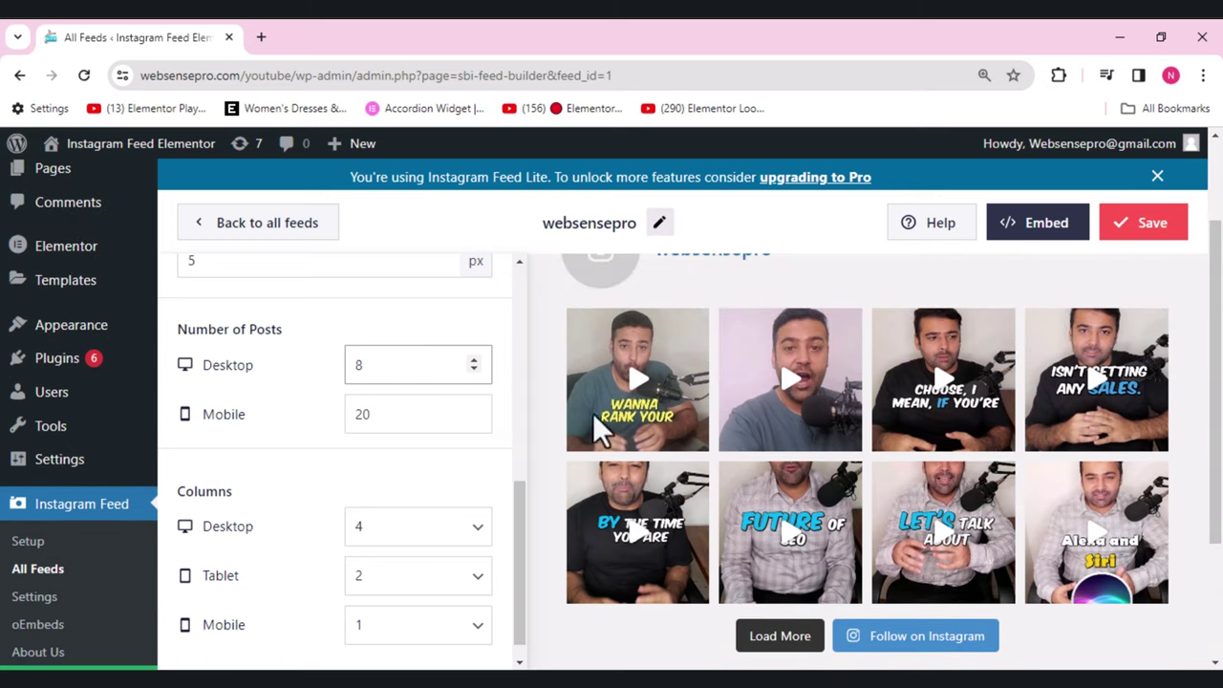
pyautogui.moveTo(1218, 428); pyautogui.dragTo(1219, 390)
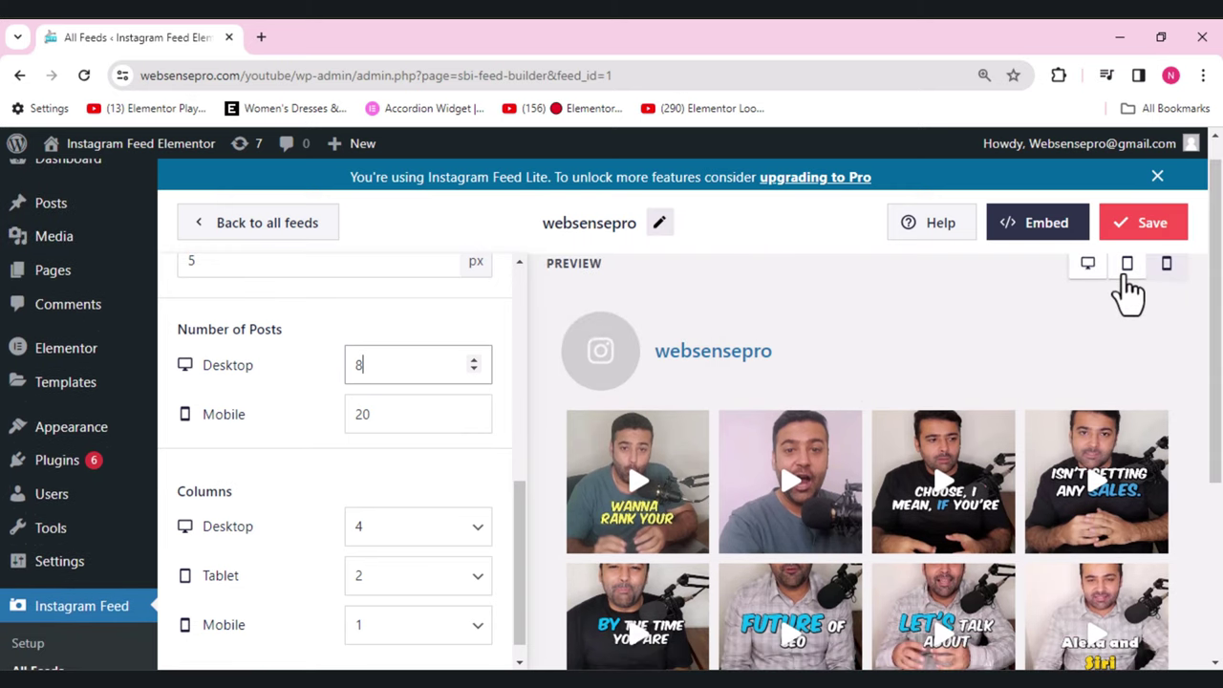
# Step: Set the mobile post count to 4, then preview the 4-column desktop grid
pyautogui.click(1166, 271)
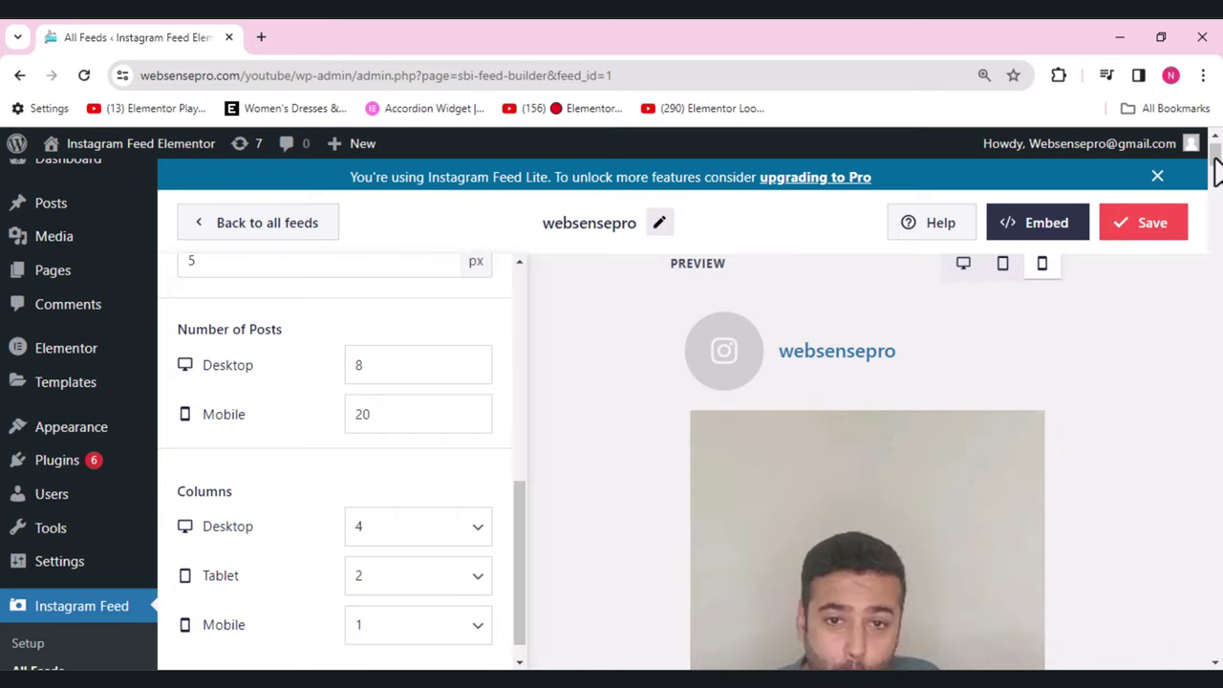
pyautogui.click(442, 423)
pyautogui.press('BackSpace')
pyautogui.press('BackSpace')
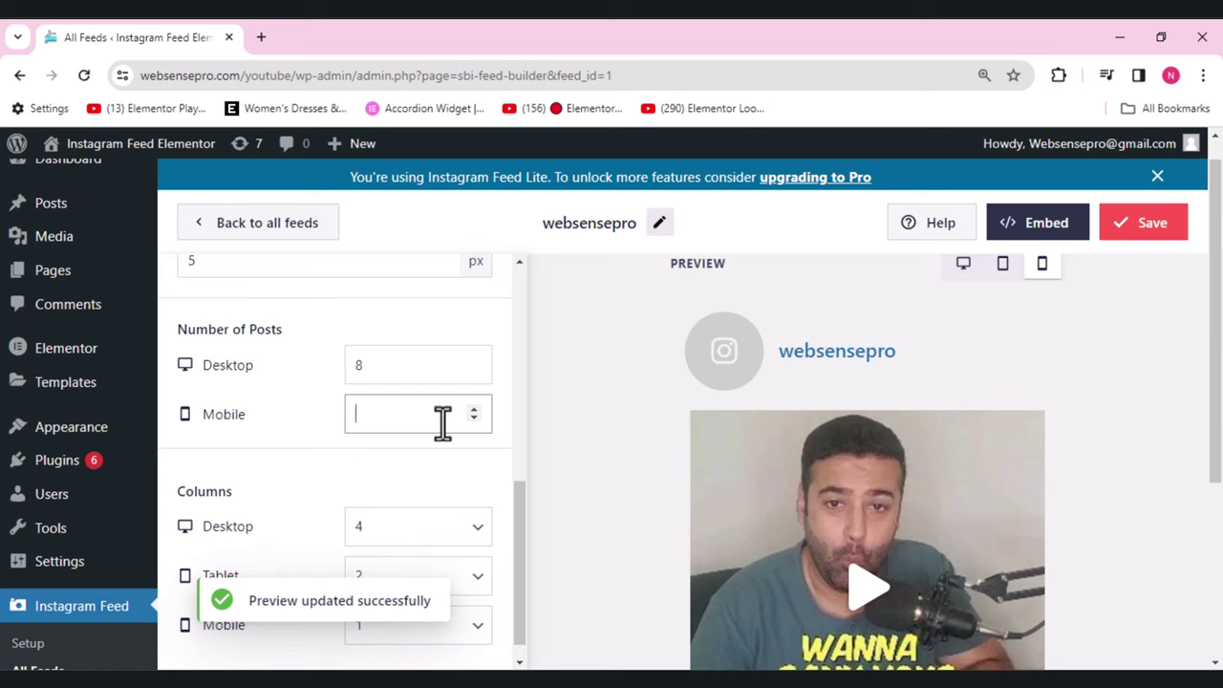
pyautogui.write('4')
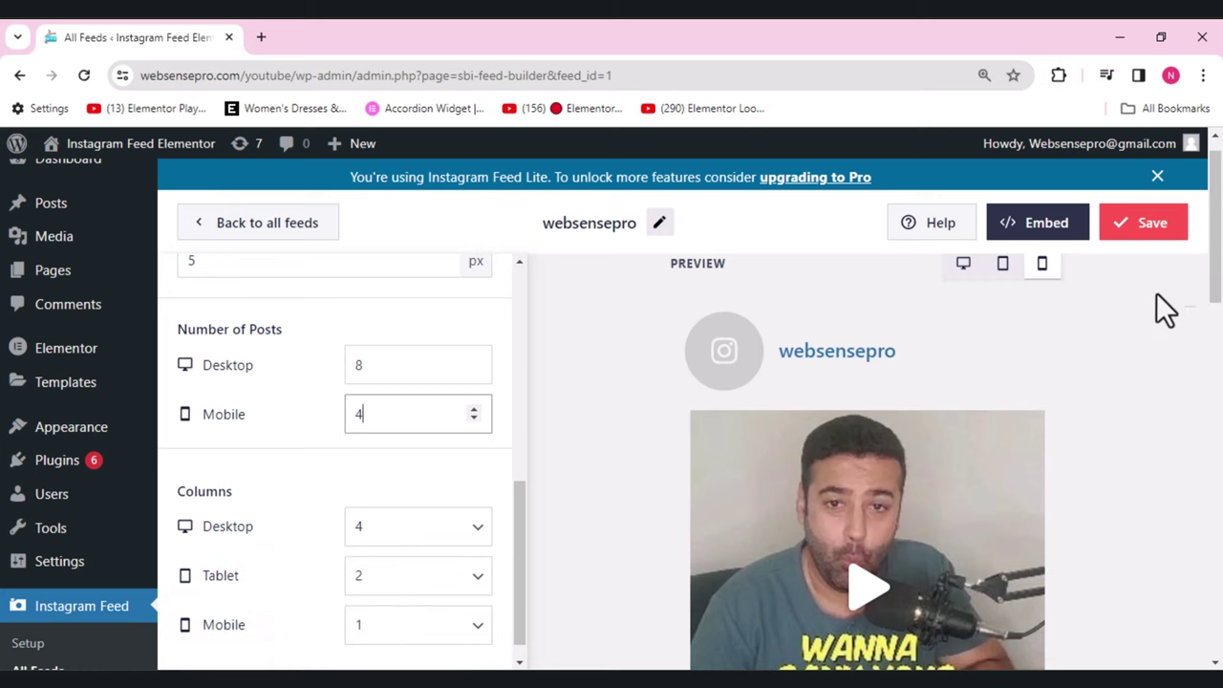
pyautogui.moveTo(1214, 294); pyautogui.dragTo(1219, 325)
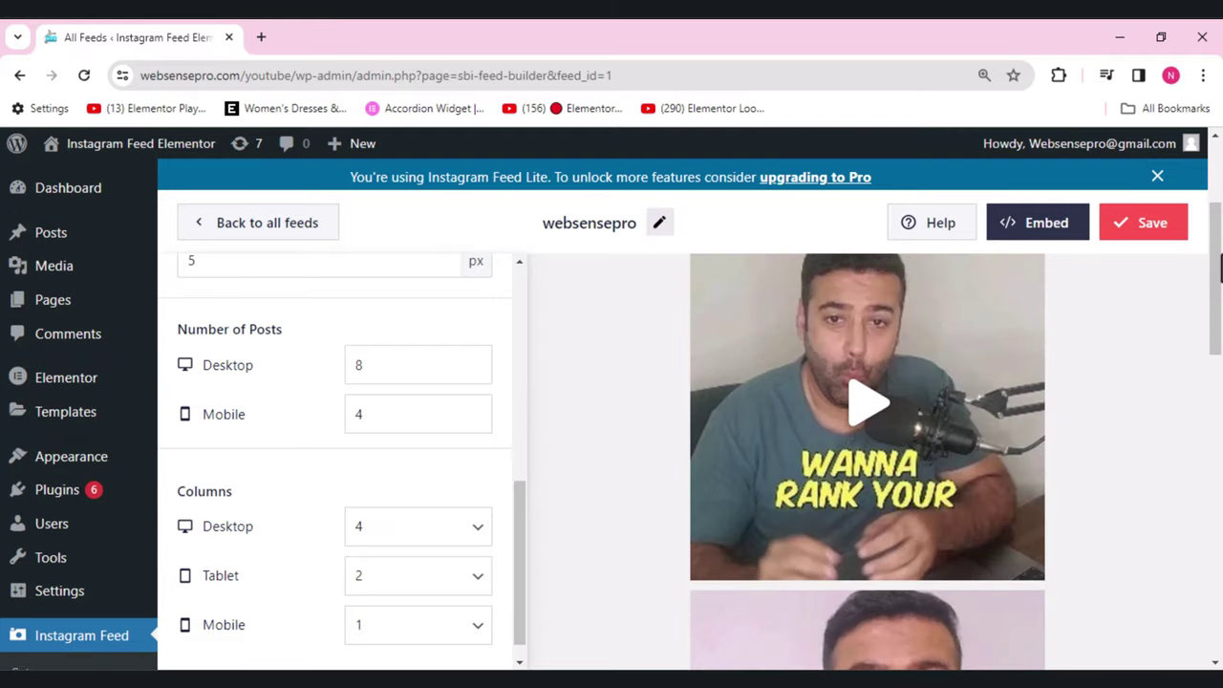
pyautogui.moveTo(1220, 270); pyautogui.dragTo(1220, 143)
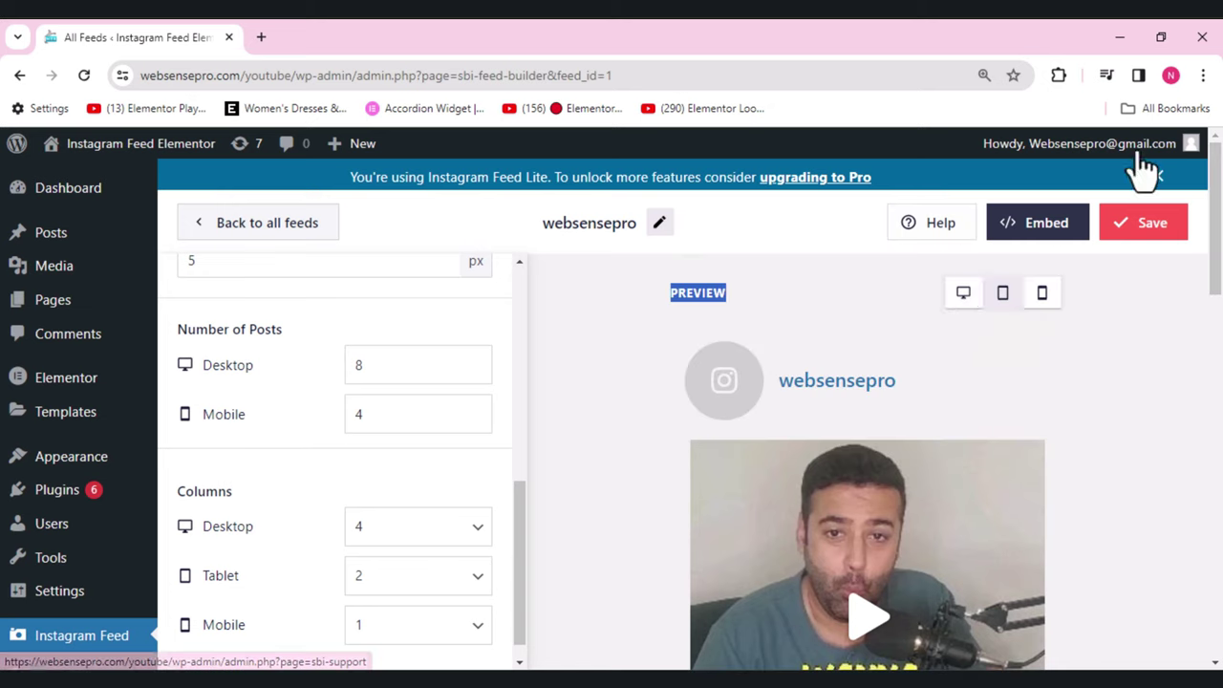
pyautogui.click(961, 297)
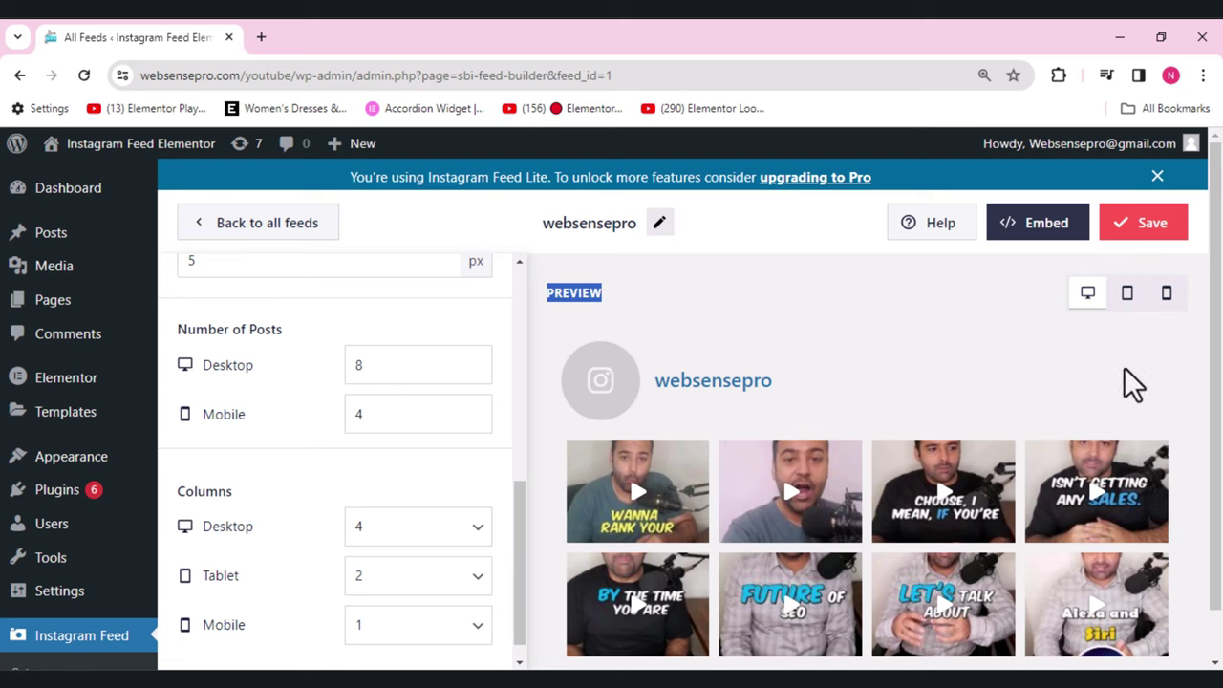
pyautogui.moveTo(1214, 415); pyautogui.dragTo(1215, 459)
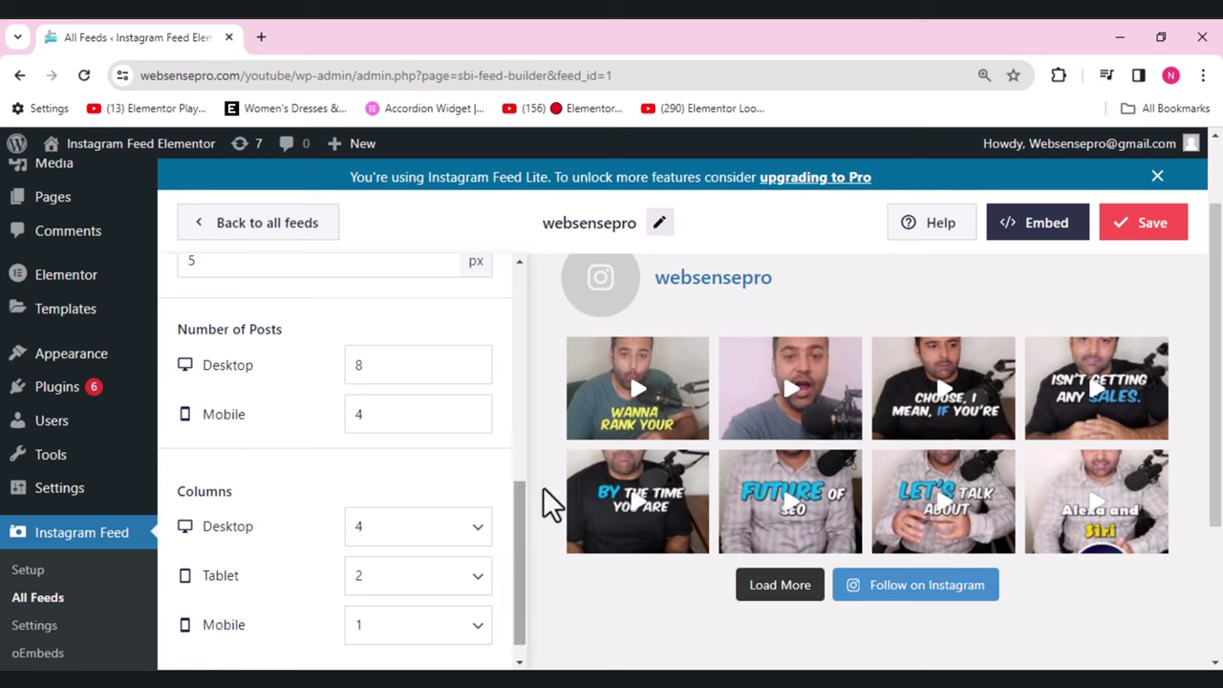
pyautogui.moveTo(519, 507); pyautogui.dragTo(524, 535)
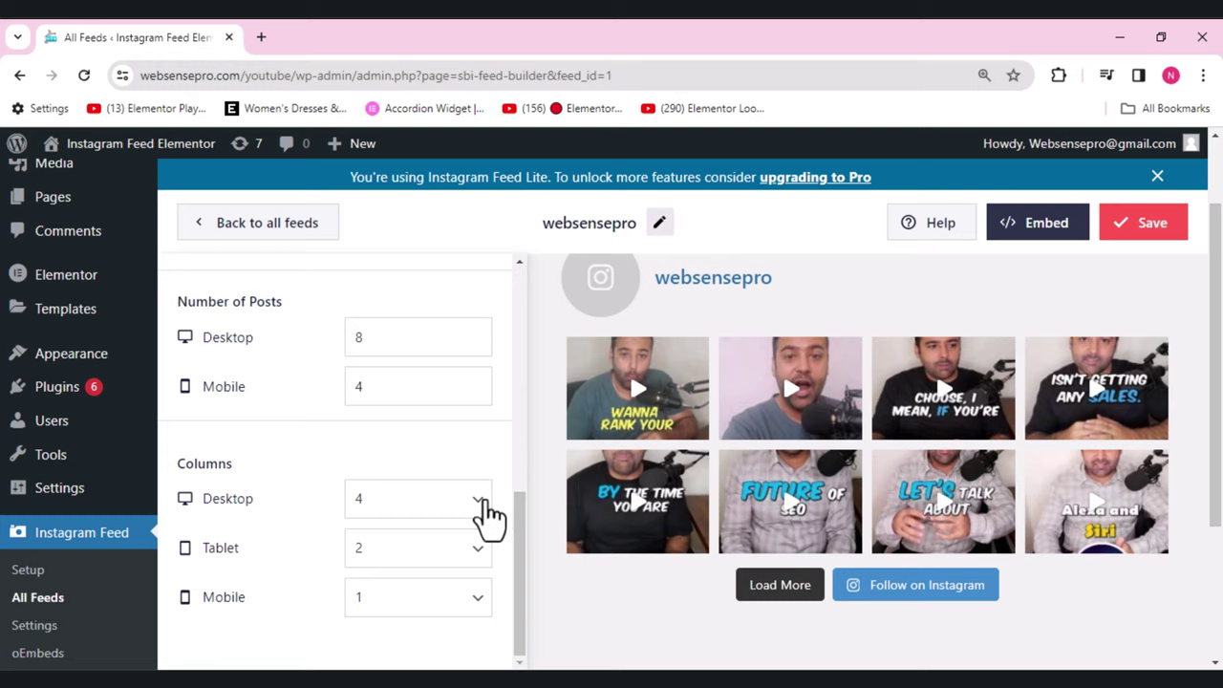
# Step: Set the desktop grid to 3 columns and raise desktop posts to 9
pyautogui.click(483, 514)
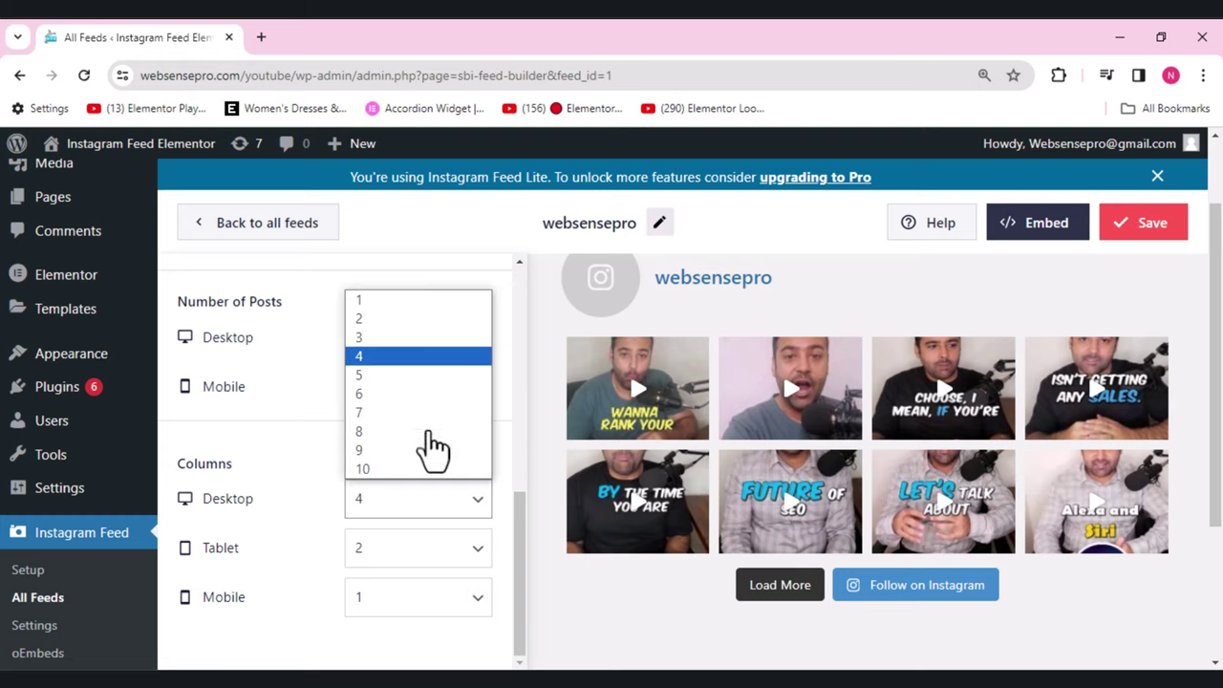
pyautogui.click(371, 338)
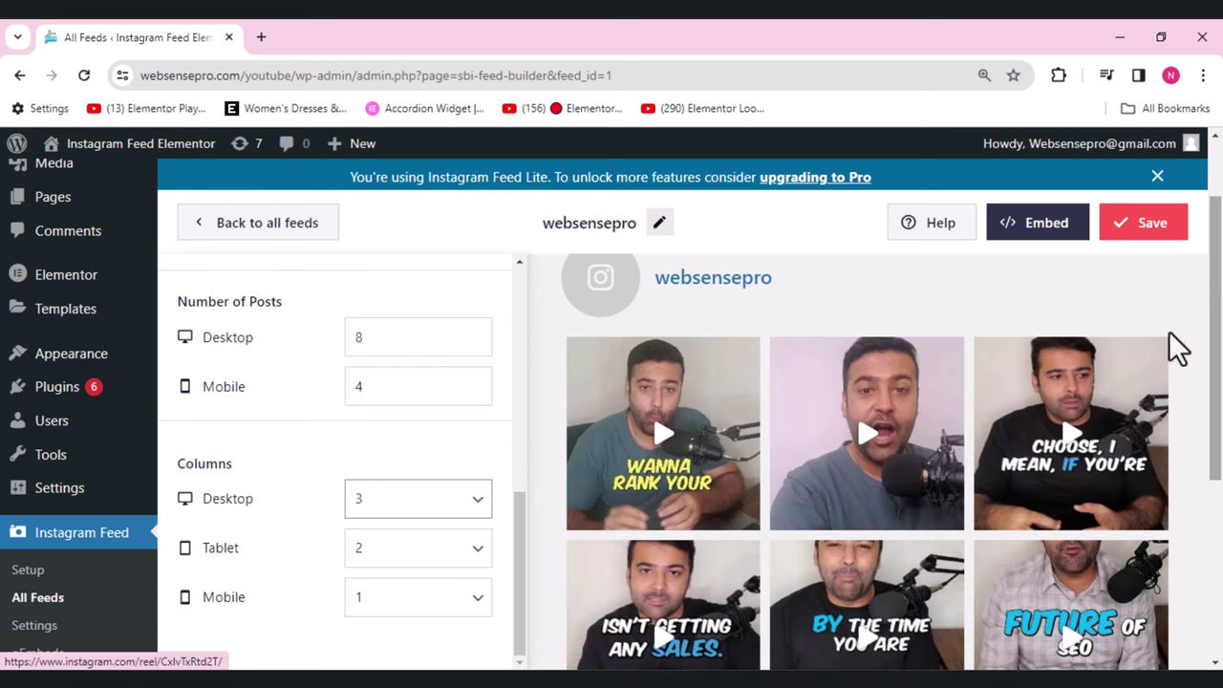
pyautogui.moveTo(1219, 348); pyautogui.dragTo(1220, 391)
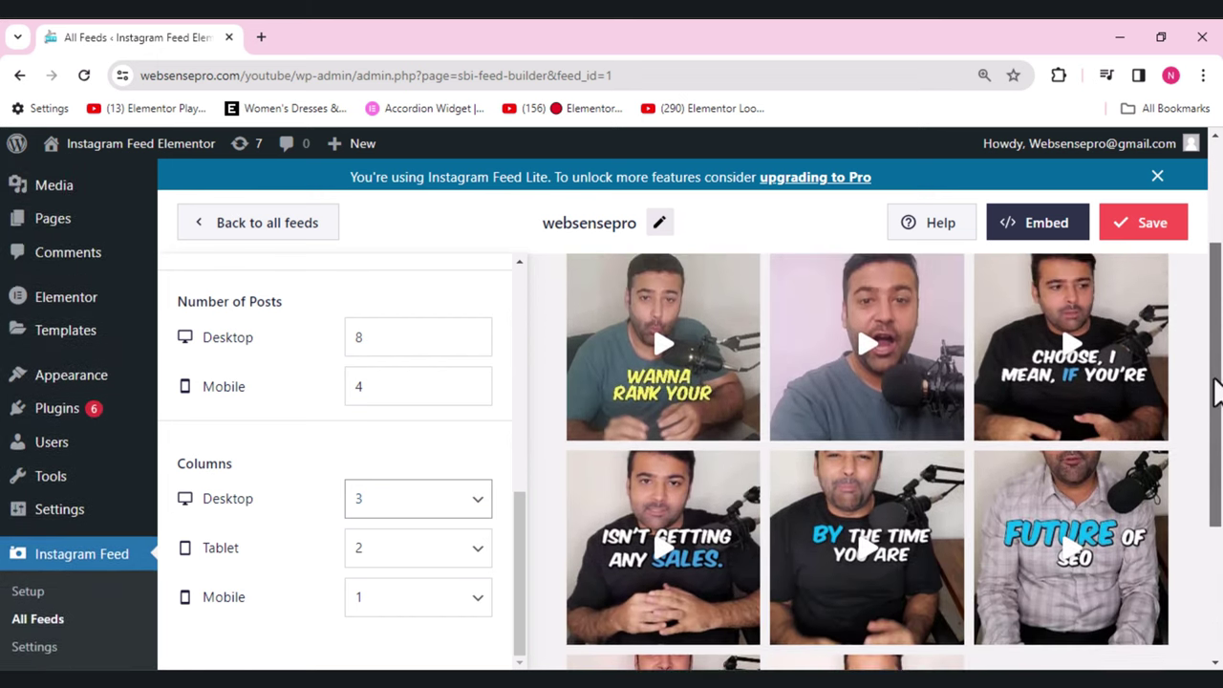
pyautogui.click(472, 329)
pyautogui.moveTo(1206, 363)
pyautogui.mouseDown()
pyautogui.moveTo(1218, 420)
pyautogui.moveTo(1217, 349)
pyautogui.mouseUp()
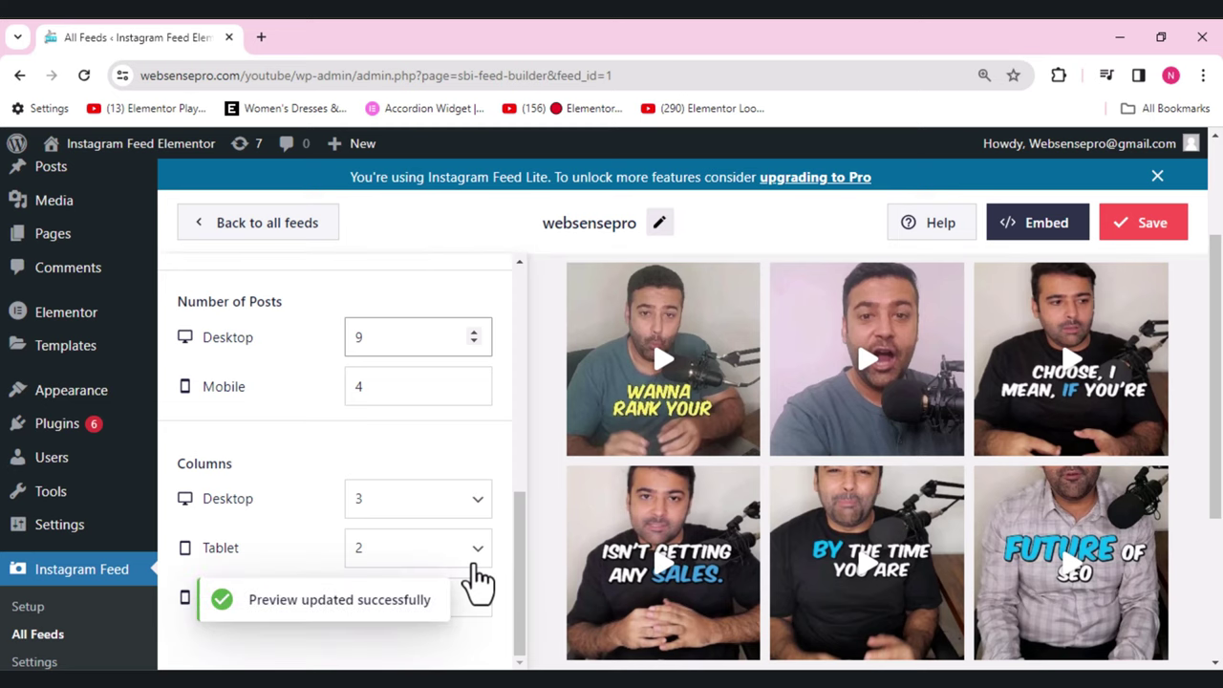
# Step: Leave Mobile Columns at 1 after browsing its dropdown options
pyautogui.click(480, 609)
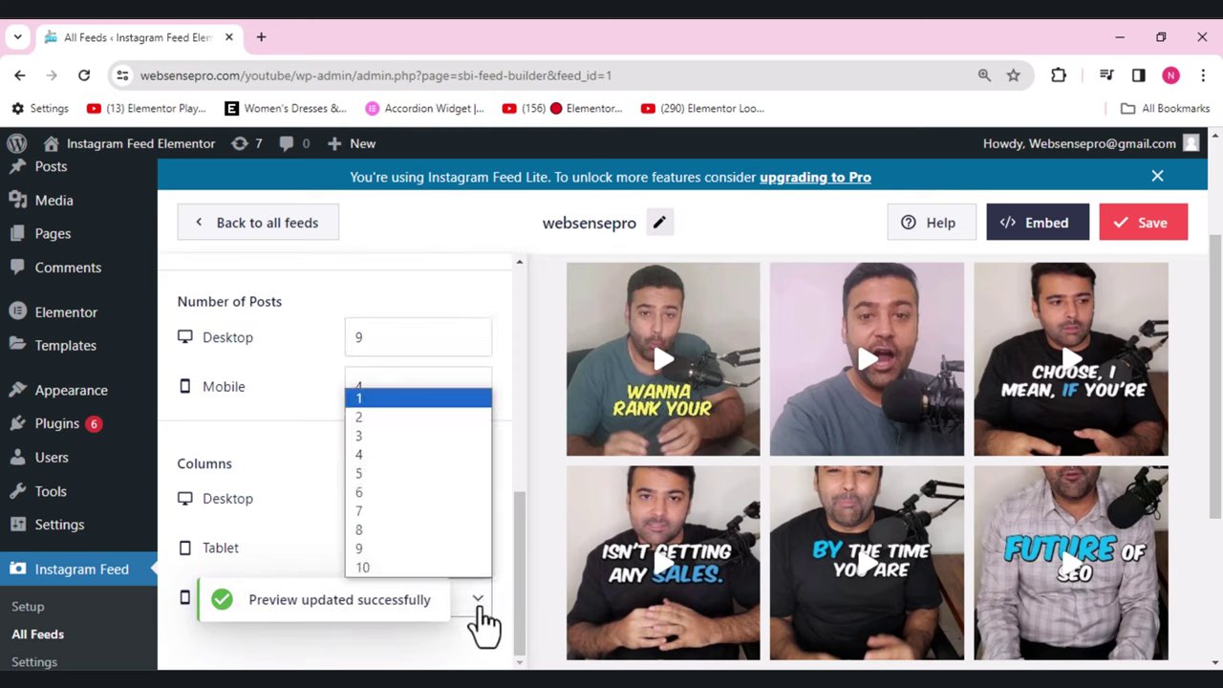
pyautogui.press('1')
pyautogui.press('1')
pyautogui.press('5')
pyautogui.press('4')
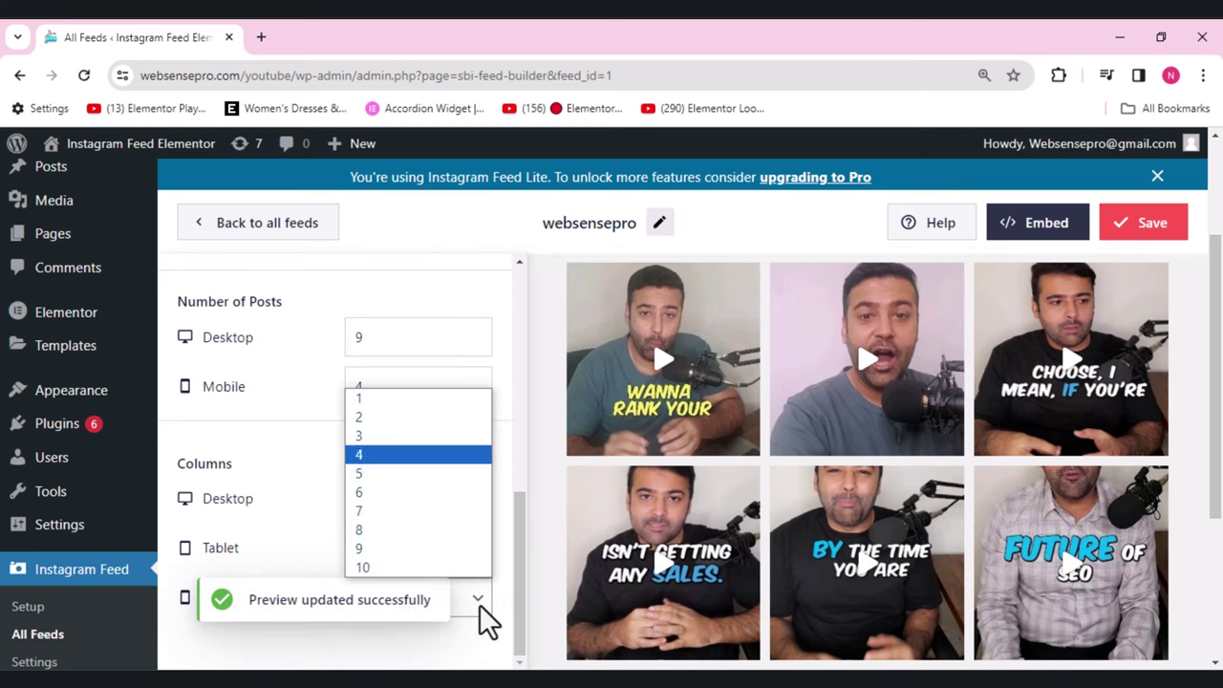
pyautogui.click(460, 659)
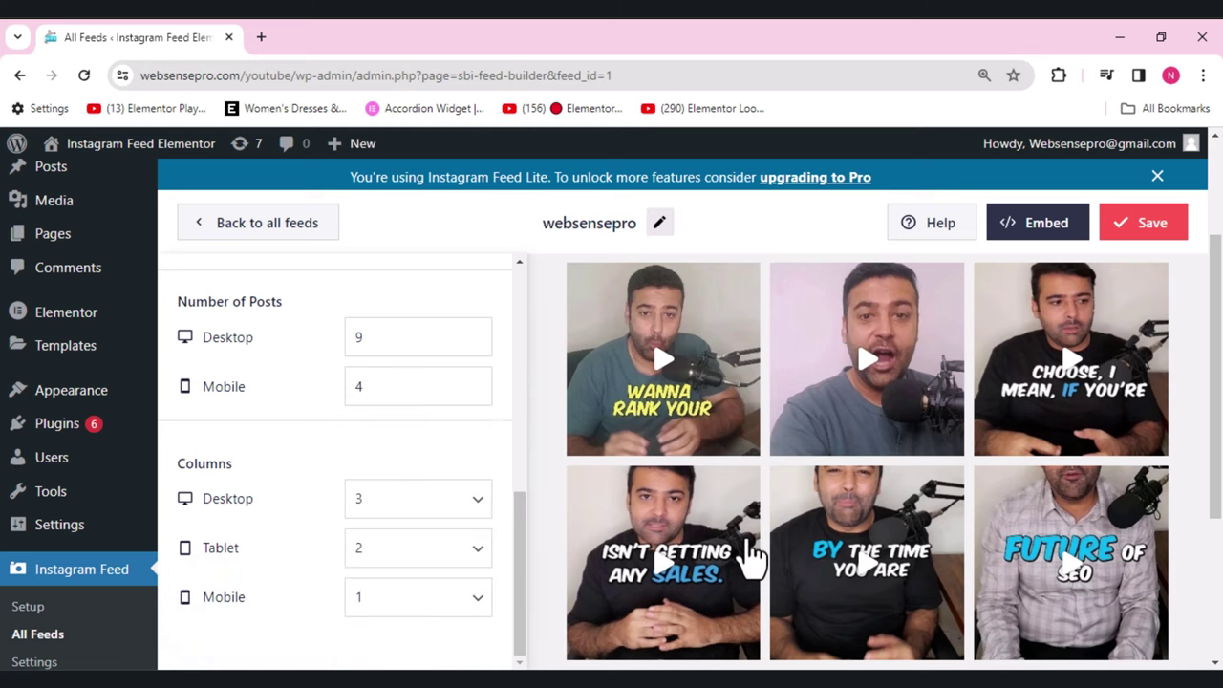
pyautogui.scroll(3, 1220, 365)
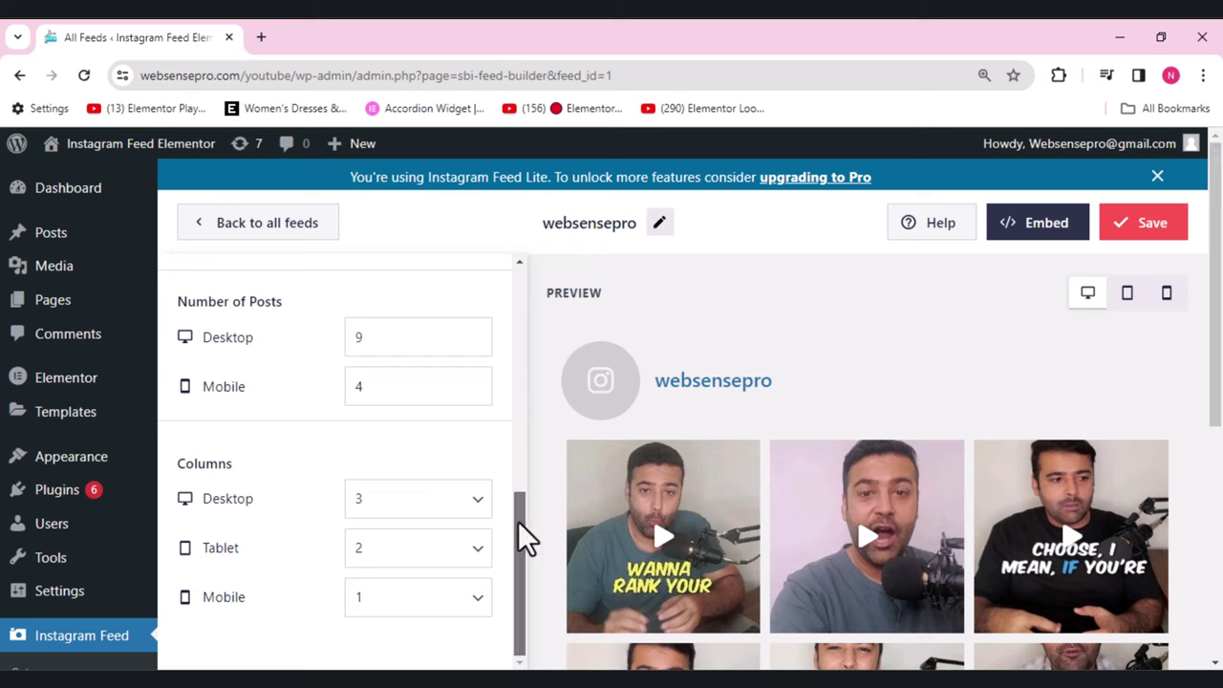
pyautogui.moveTo(518, 521); pyautogui.dragTo(540, 245)
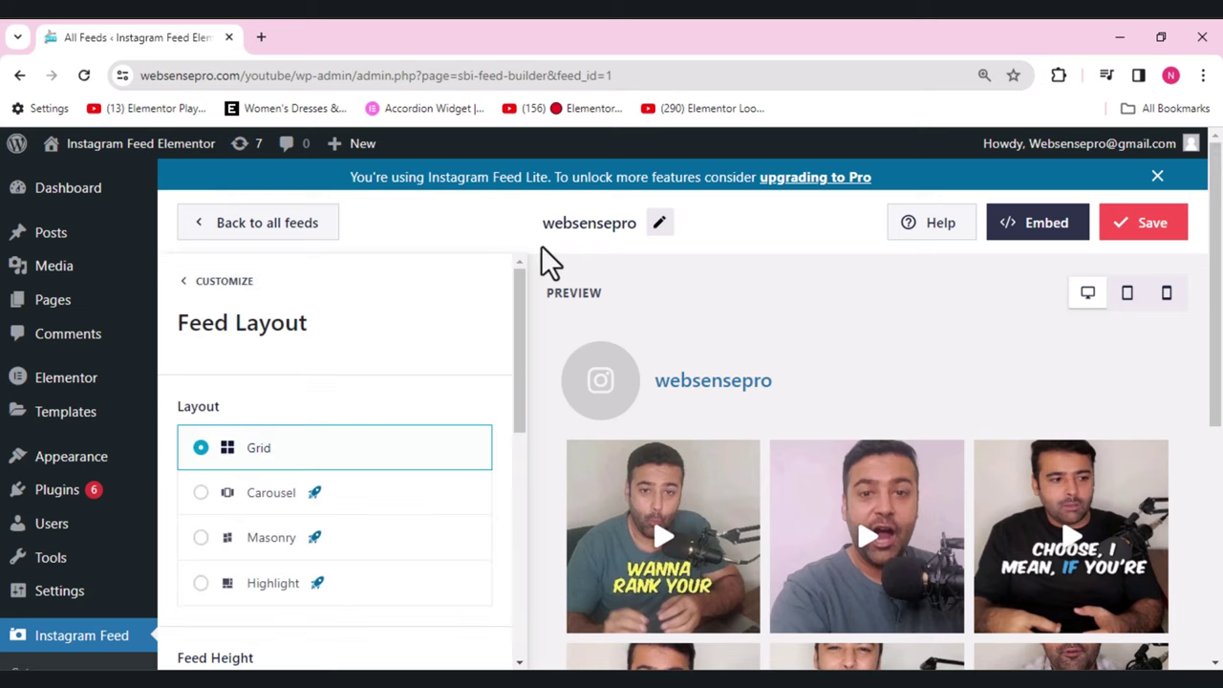
# Step: Preview the Light and Dark colour schemes, then set the feed to Custom
pyautogui.click(188, 287)
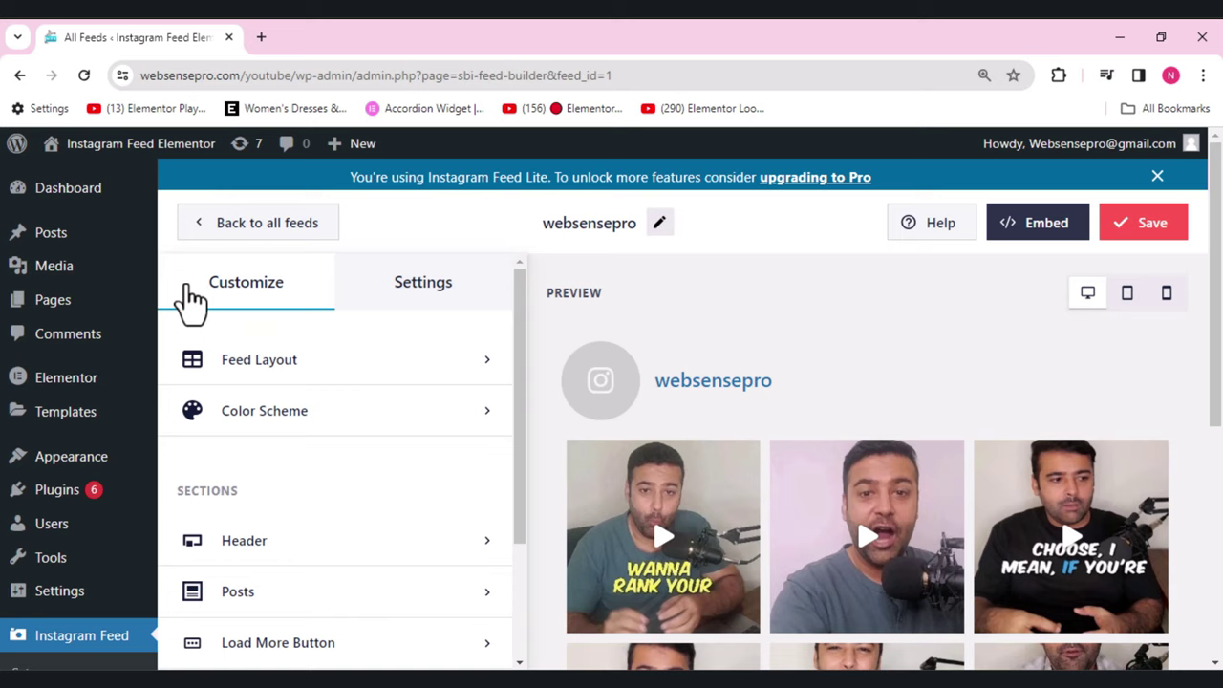
pyautogui.click(323, 418)
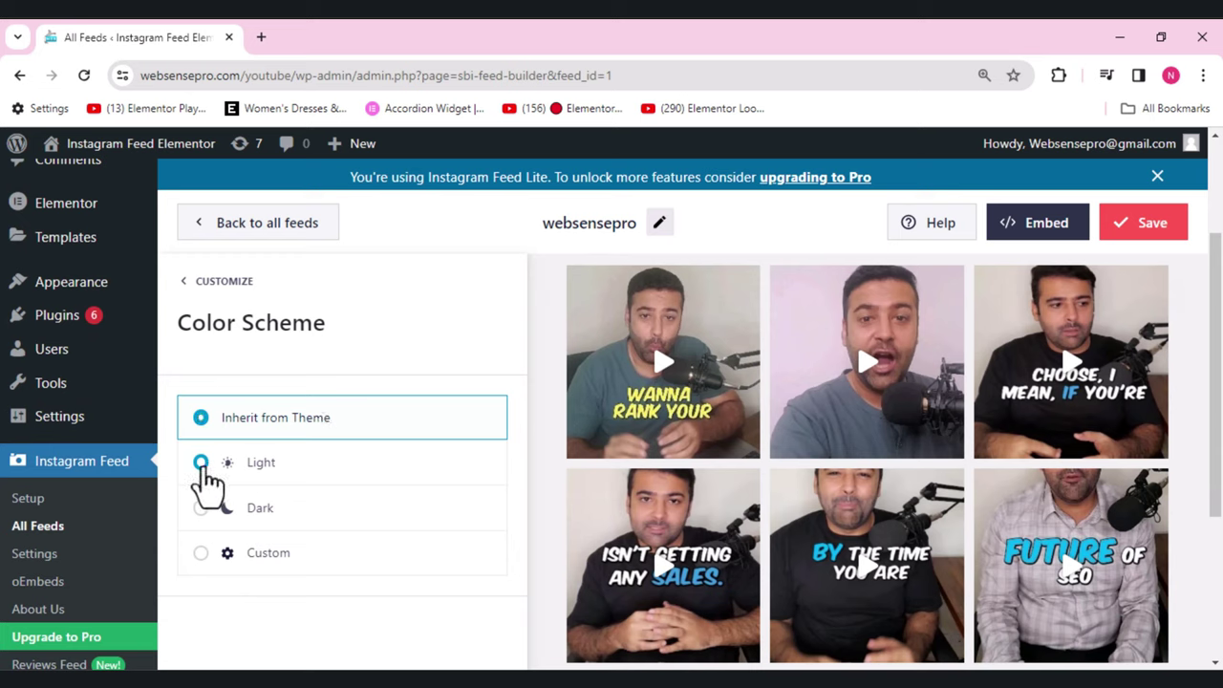
pyautogui.click(200, 462)
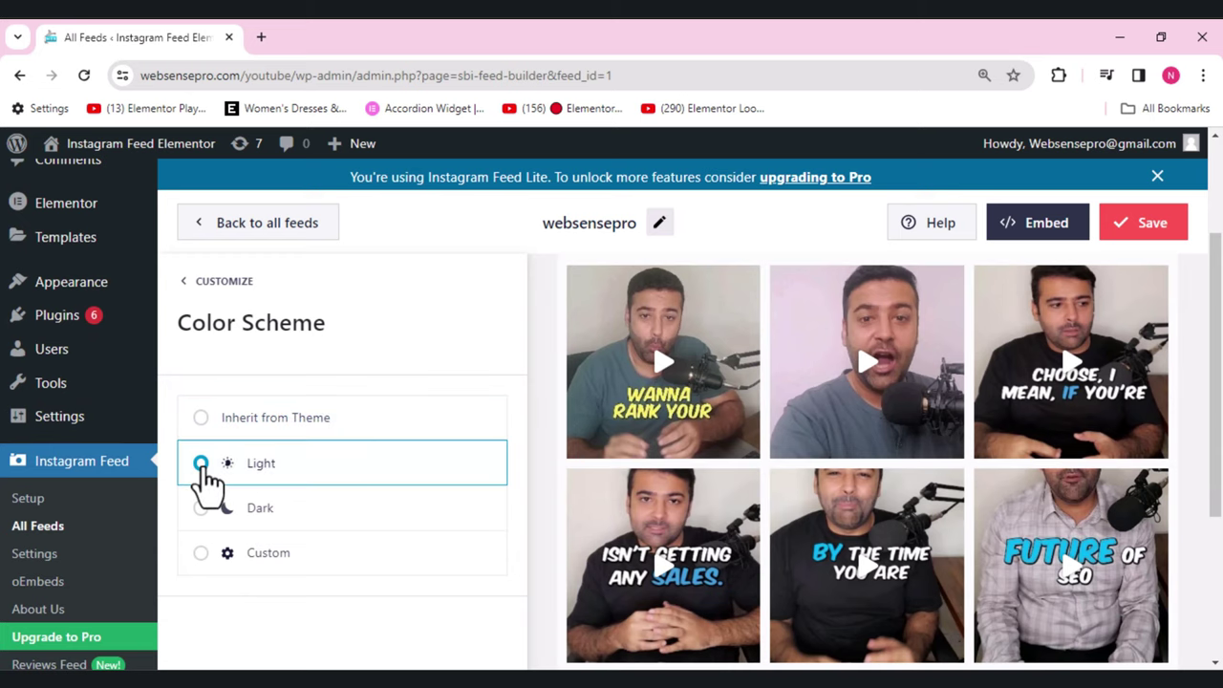
pyautogui.click(242, 514)
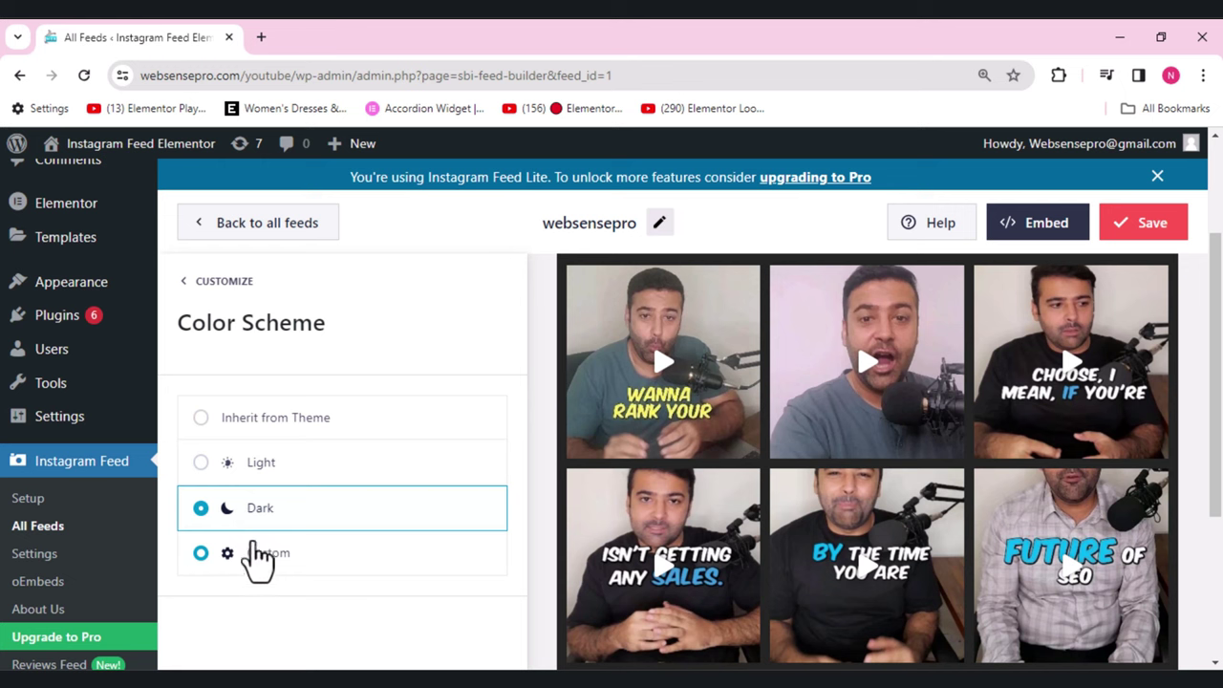
pyautogui.click(255, 556)
pyautogui.moveTo(1217, 296)
pyautogui.mouseDown()
pyautogui.moveTo(1215, 411)
pyautogui.moveTo(1213, 315)
pyautogui.mouseUp()
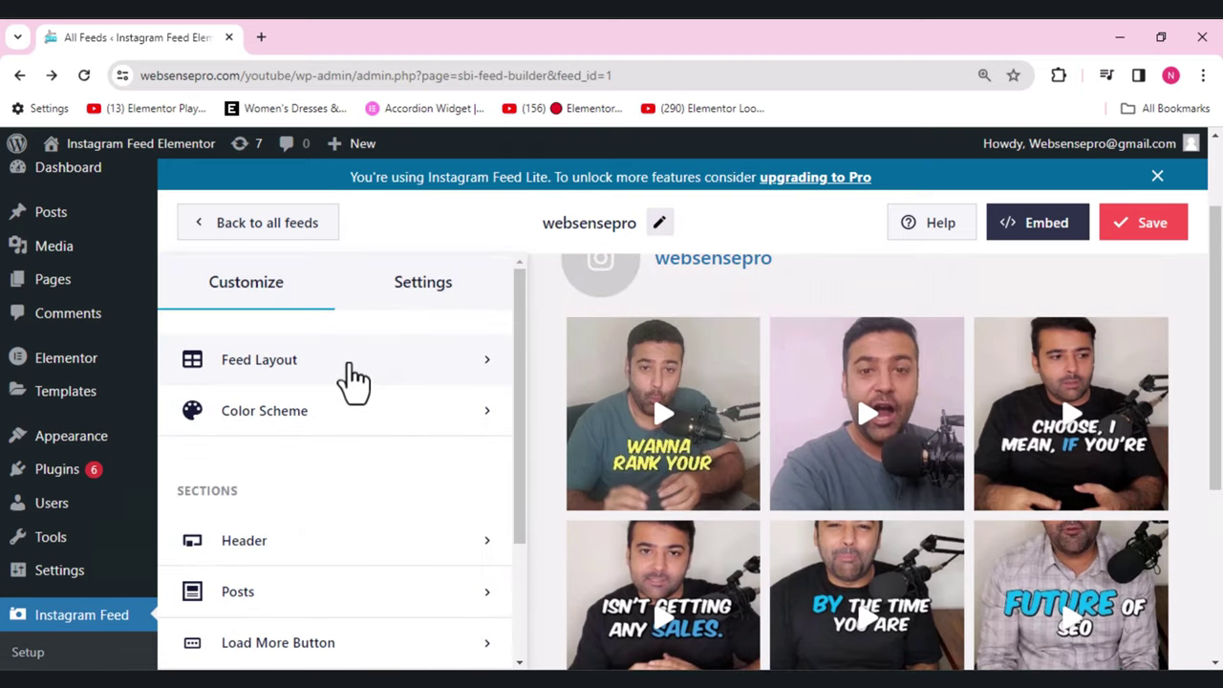
pyautogui.click(351, 377)
# Step: Lower the desktop post count from 9 to 8 and choose 4 desktop columns in Feed Layout
pyautogui.moveTo(523, 372); pyautogui.dragTo(535, 502)
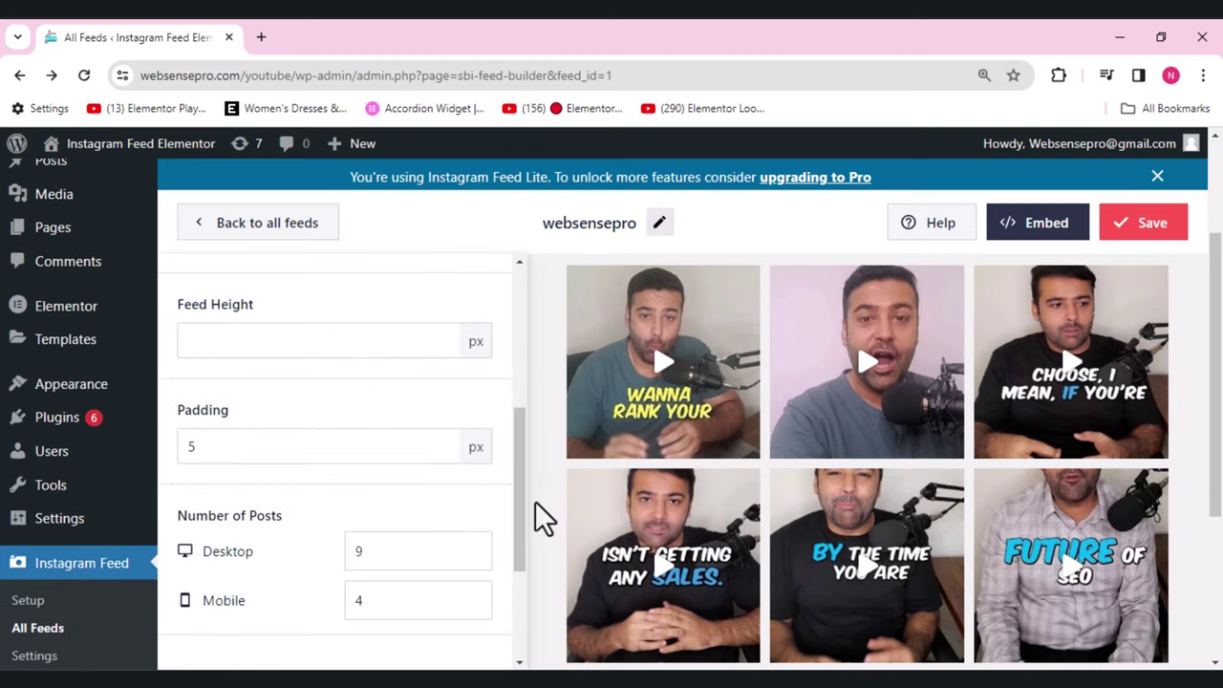
pyautogui.click(473, 553)
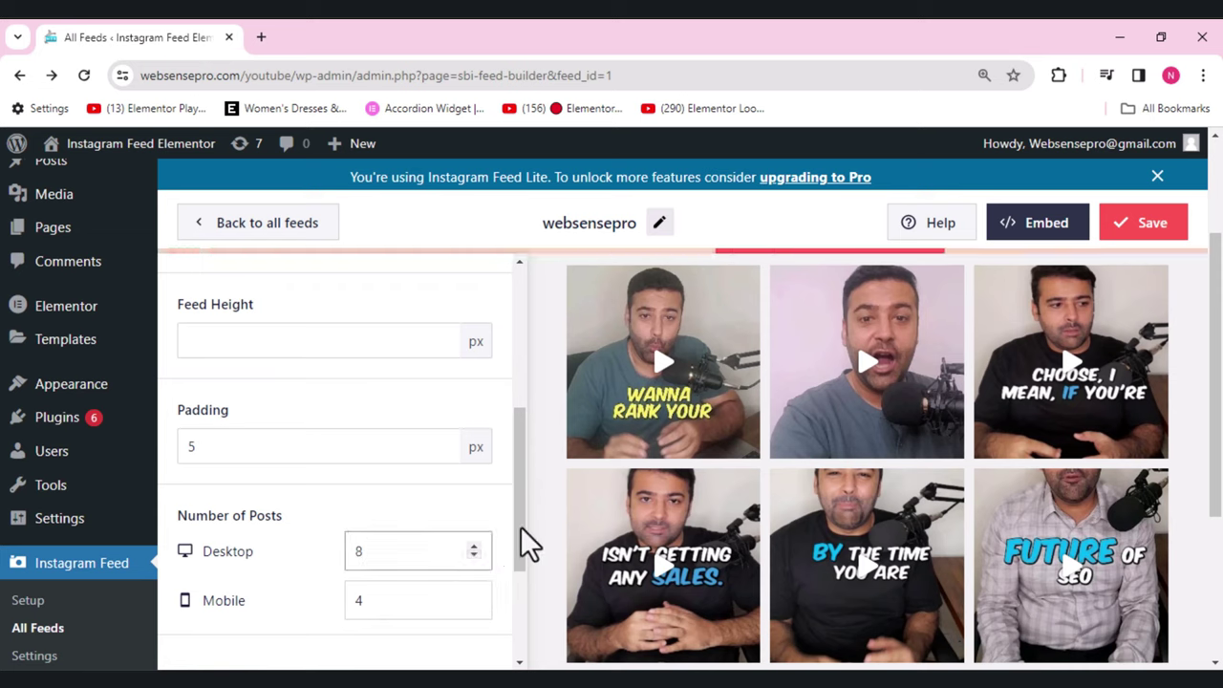
pyautogui.moveTo(522, 535); pyautogui.dragTo(532, 630)
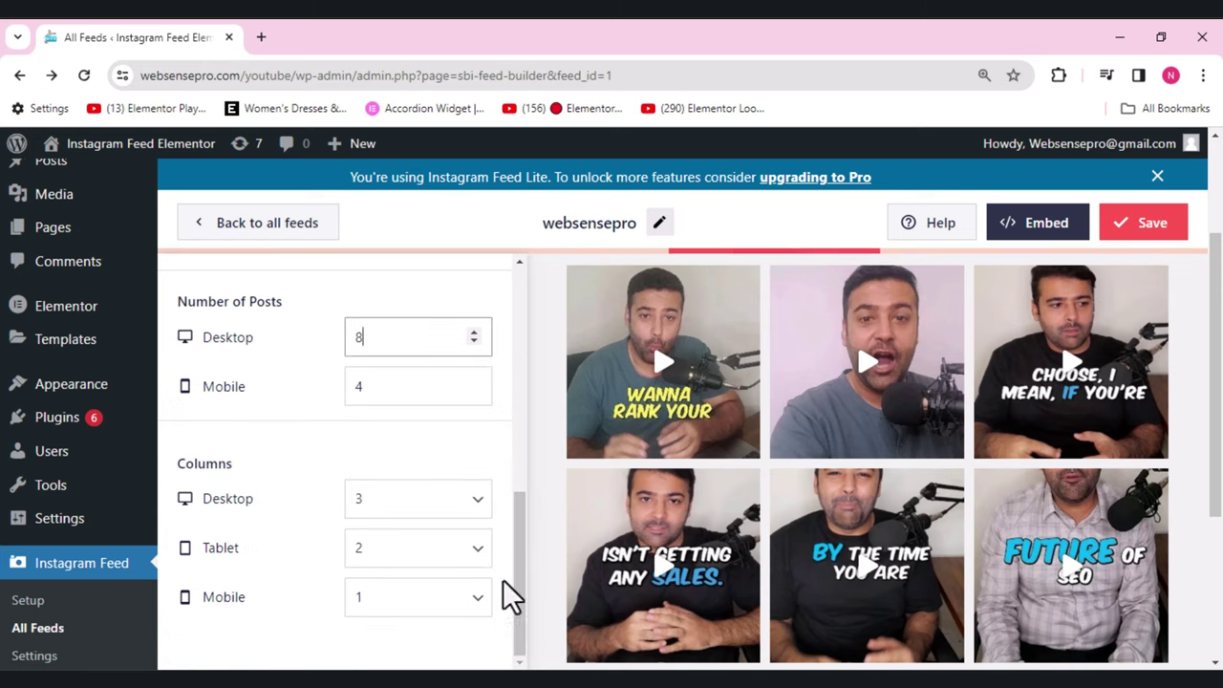
pyautogui.click(476, 504)
pyautogui.click(407, 359)
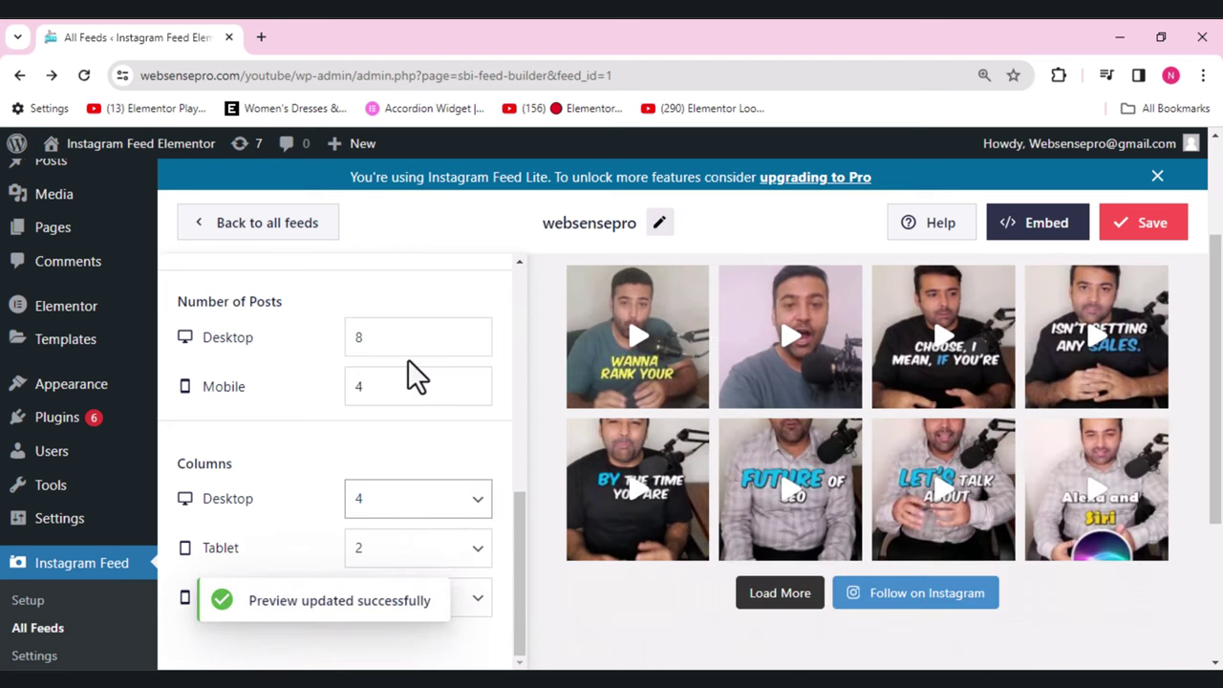
pyautogui.moveTo(521, 547); pyautogui.dragTo(286, 300)
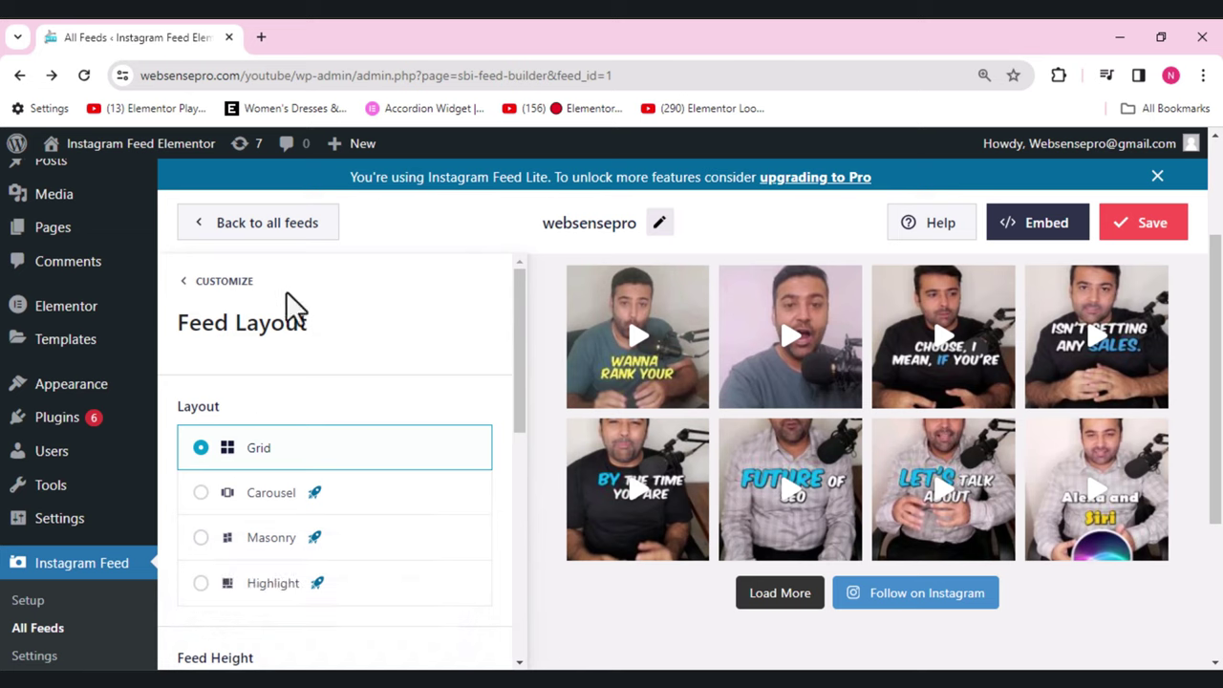
# Step: Disable the feed's profile header, leaving Header Size at Medium, and return to the Customize menu
pyautogui.click(182, 285)
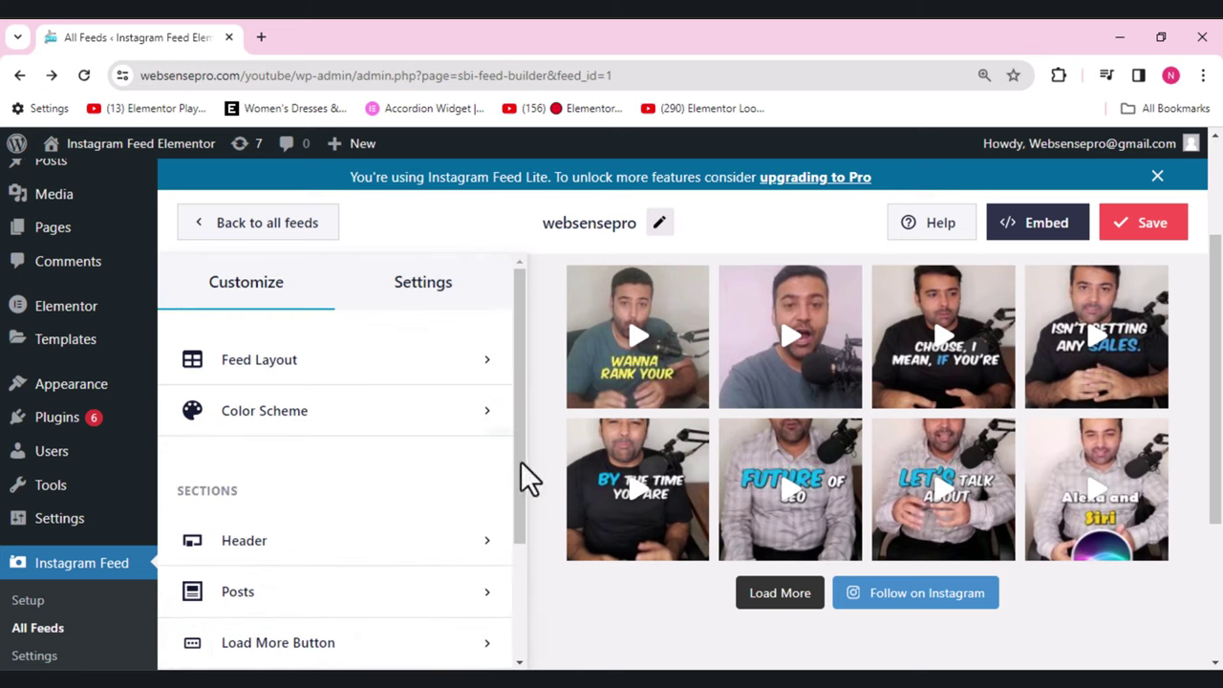
pyautogui.moveTo(520, 462); pyautogui.dragTo(531, 569)
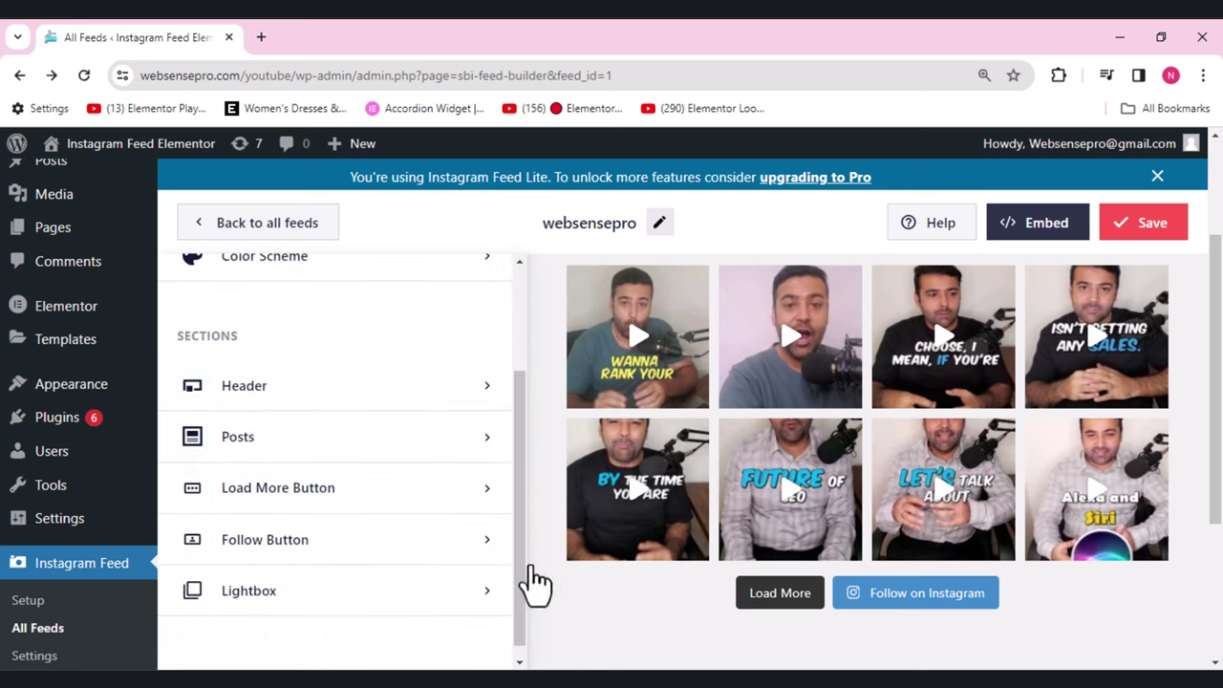
pyautogui.click(334, 408)
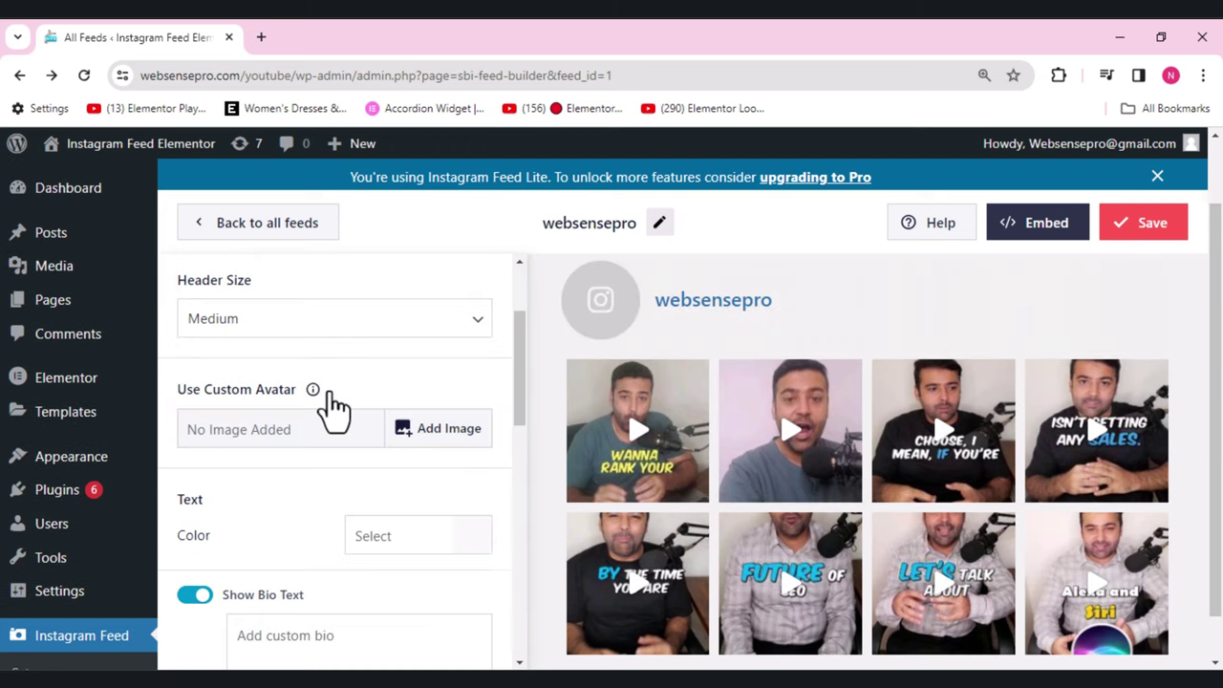
pyautogui.click(475, 326)
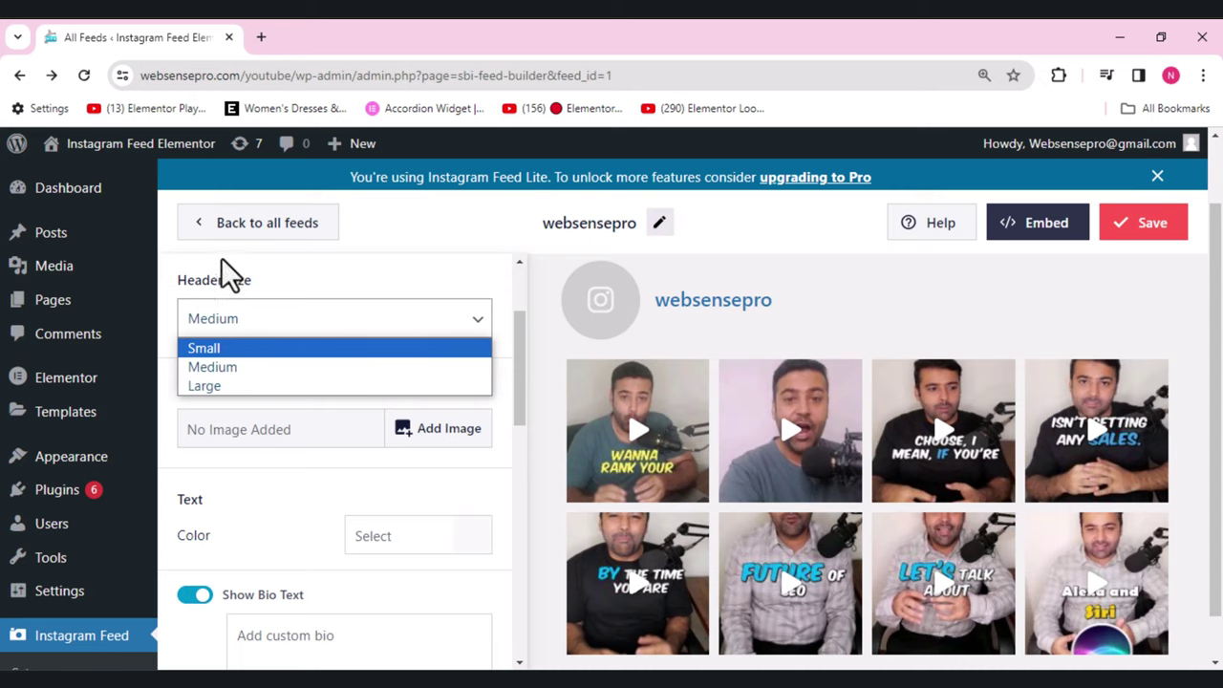
pyautogui.click(179, 262)
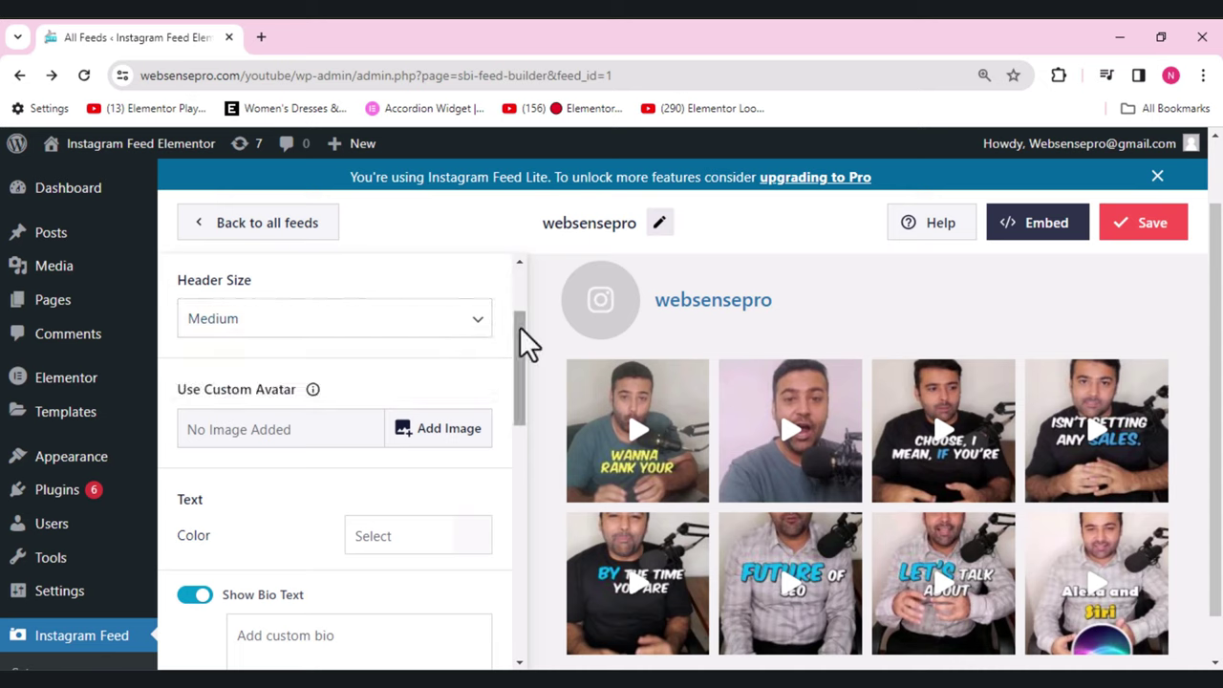
pyautogui.moveTo(519, 327); pyautogui.dragTo(519, 265)
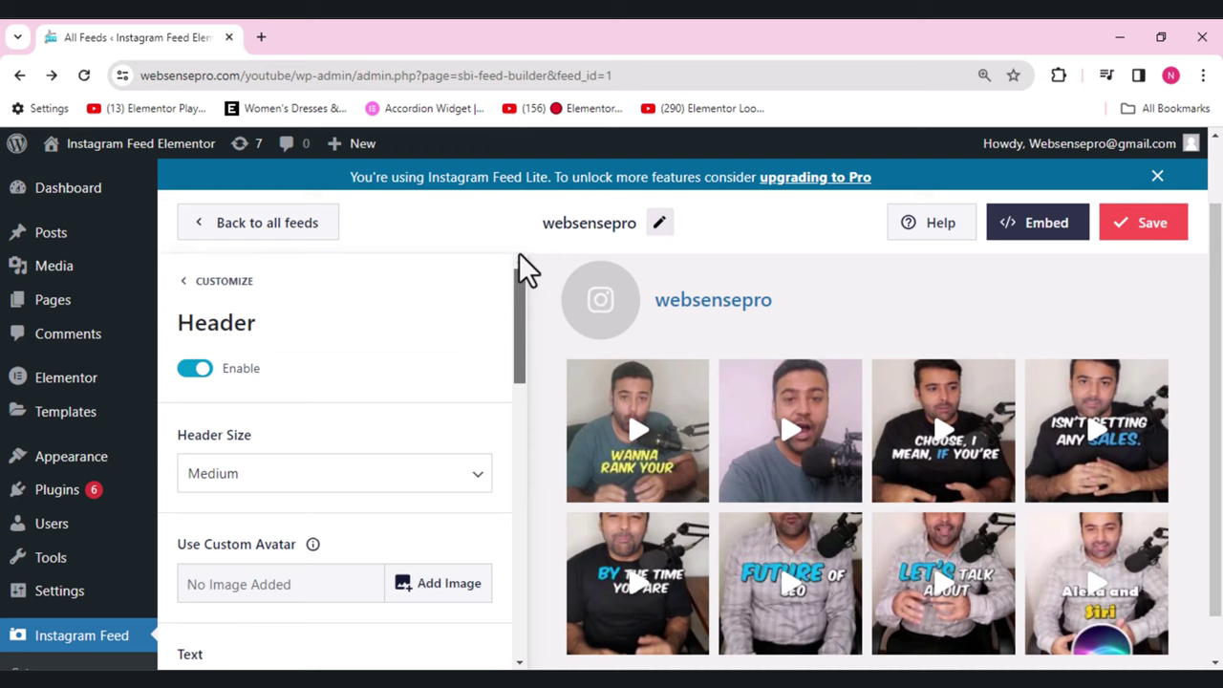
pyautogui.click(192, 371)
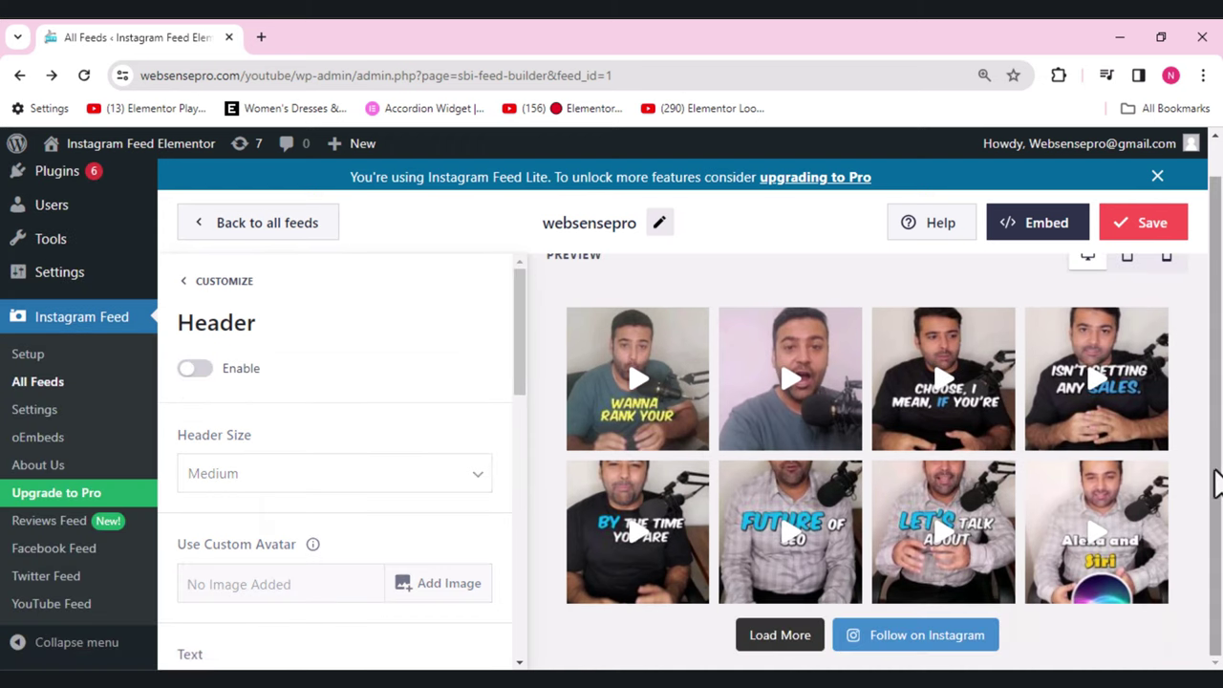
pyautogui.moveTo(1219, 482); pyautogui.dragTo(1219, 448)
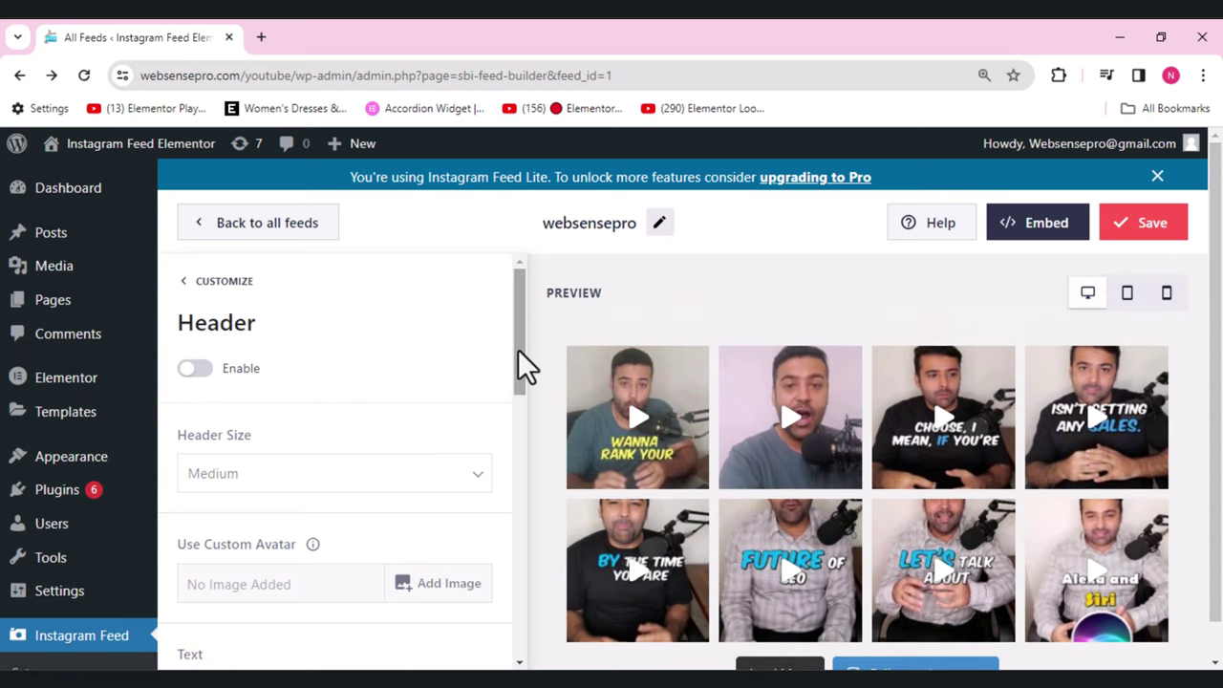
pyautogui.moveTo(518, 349); pyautogui.dragTo(274, 292)
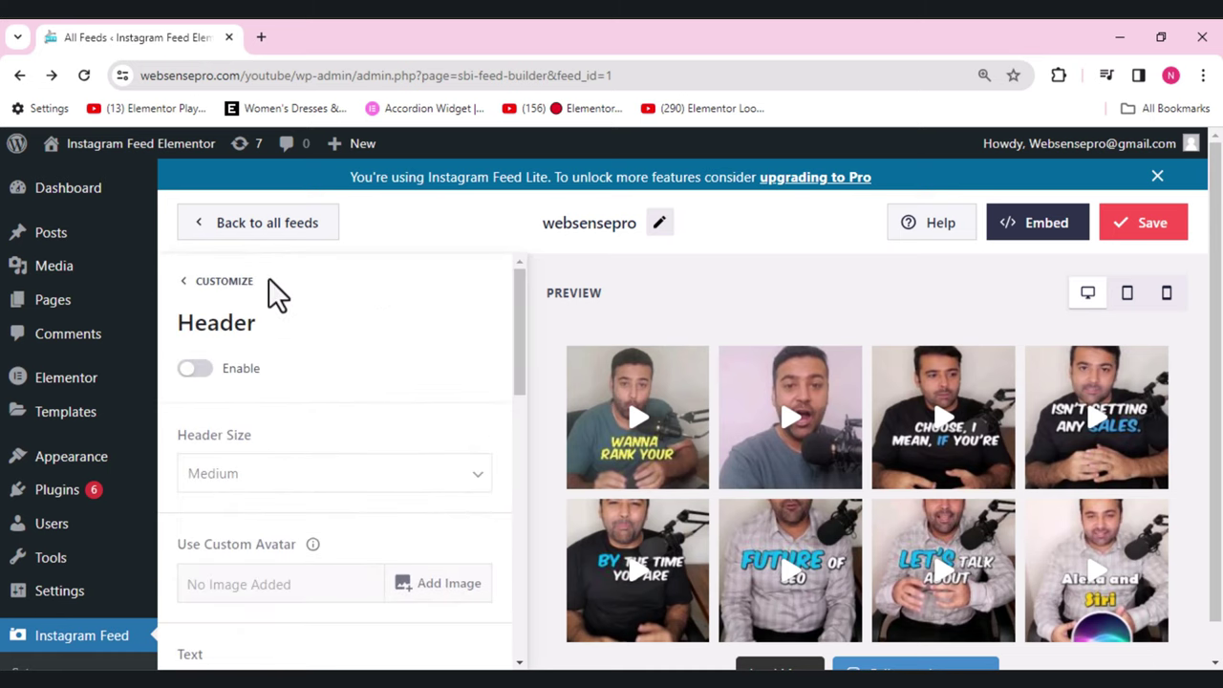
pyautogui.click(186, 285)
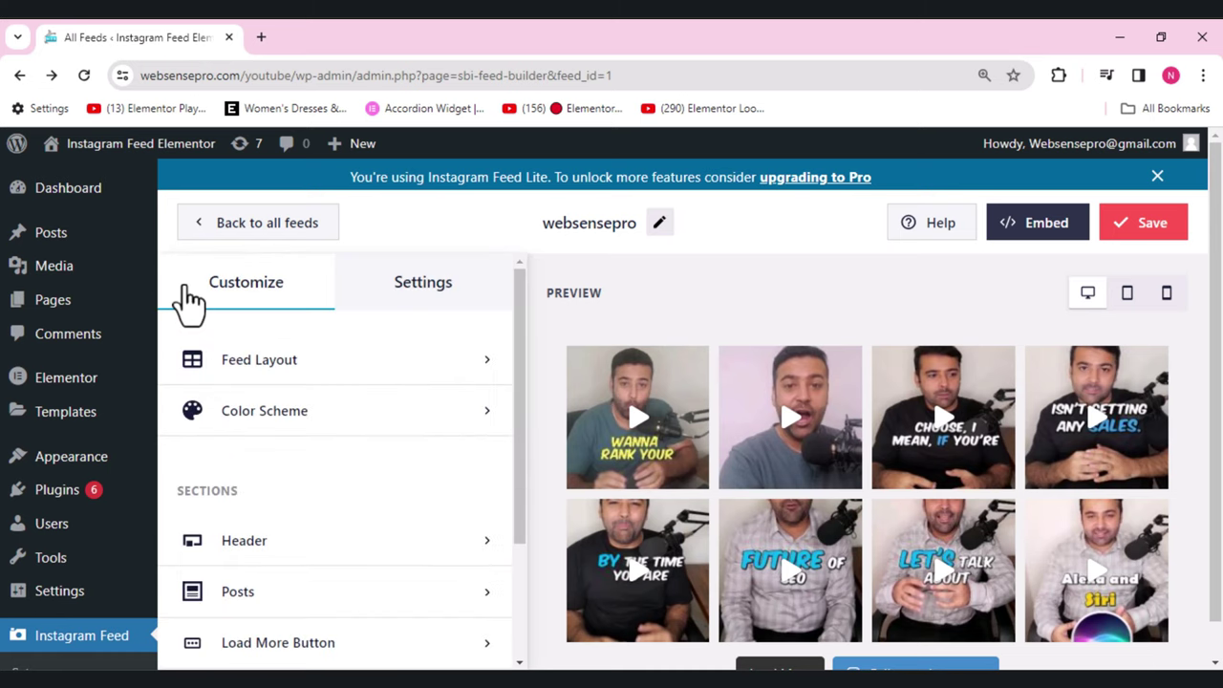
pyautogui.moveTo(520, 395); pyautogui.dragTo(541, 509)
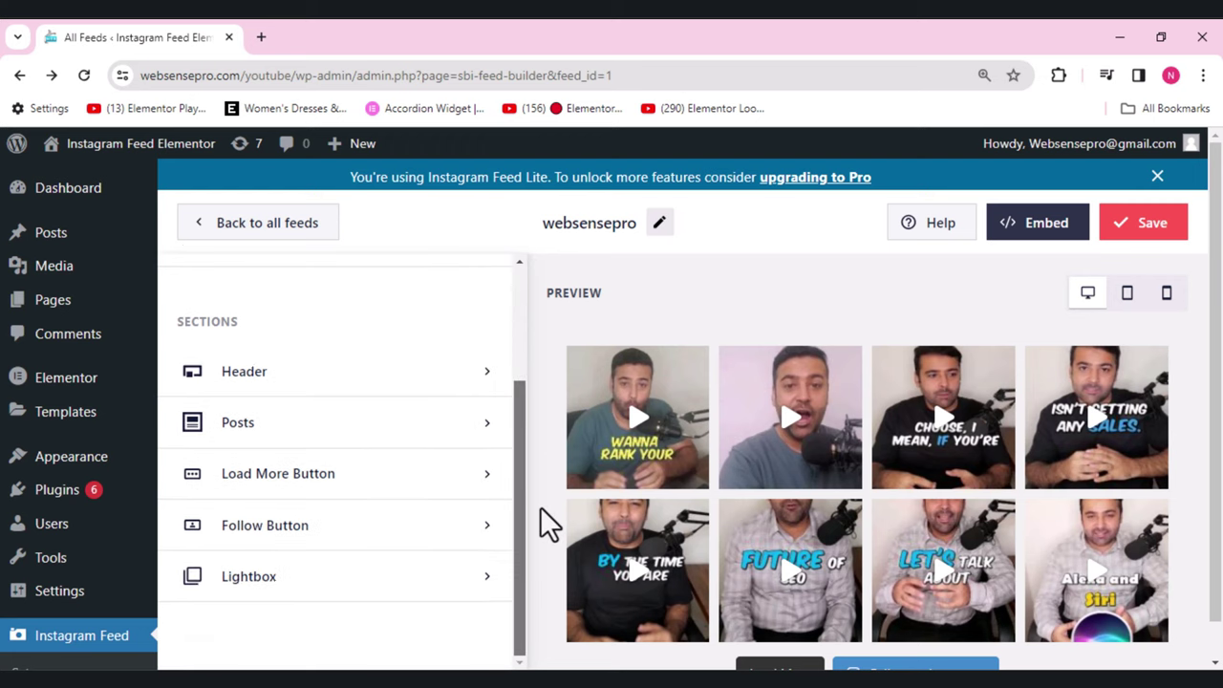
pyautogui.click(485, 435)
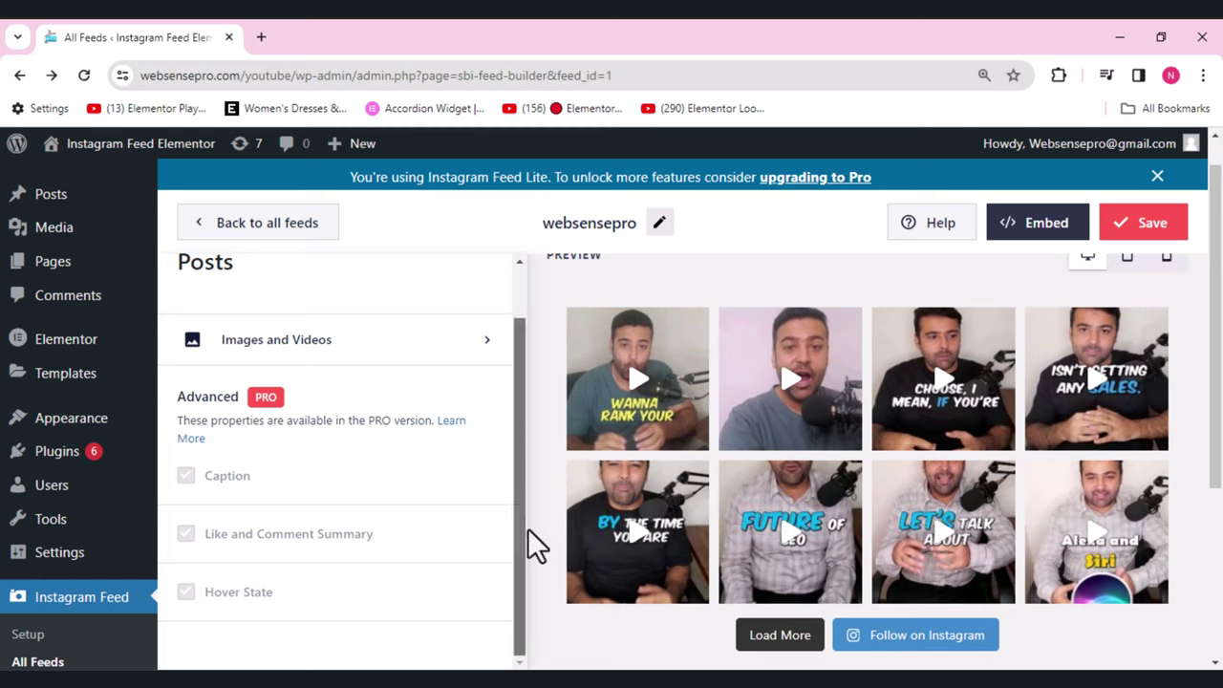
pyautogui.click(484, 348)
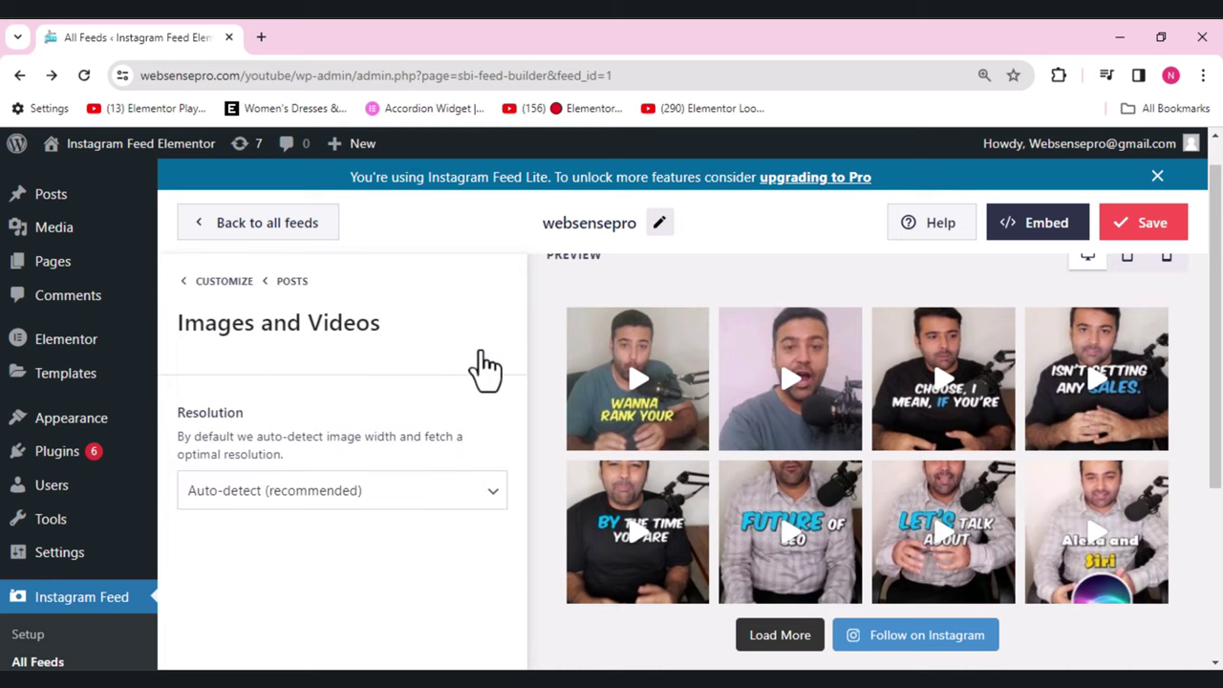
pyautogui.click(432, 492)
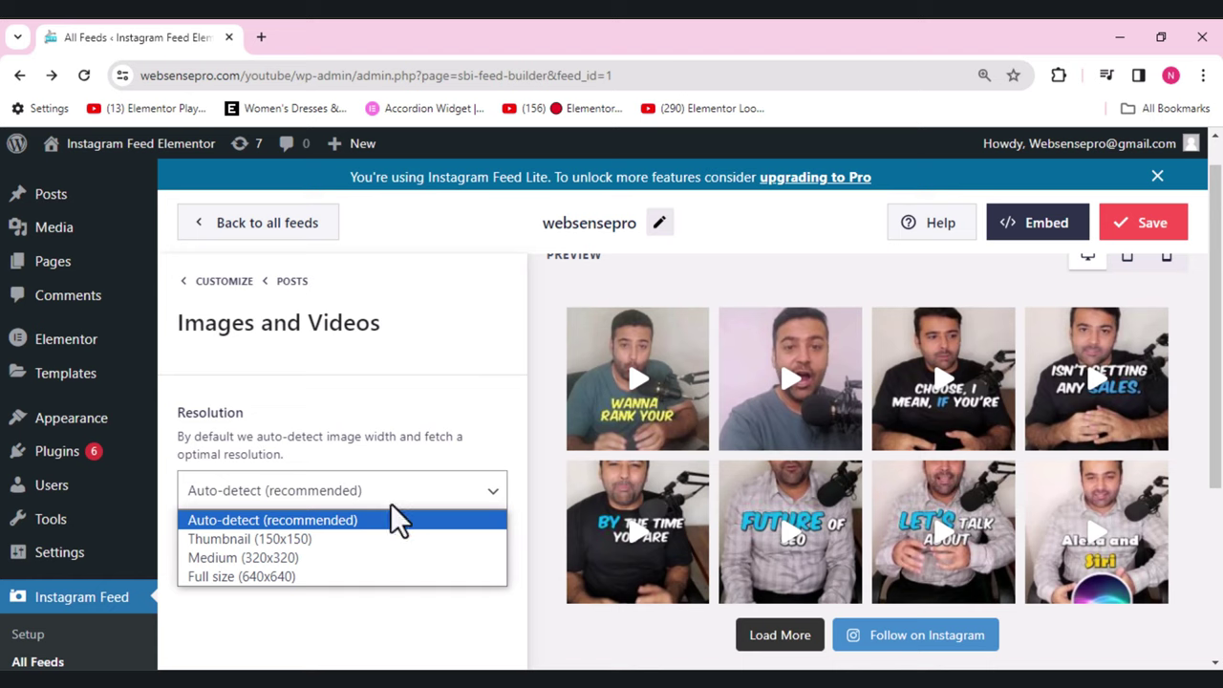
pyautogui.click(300, 533)
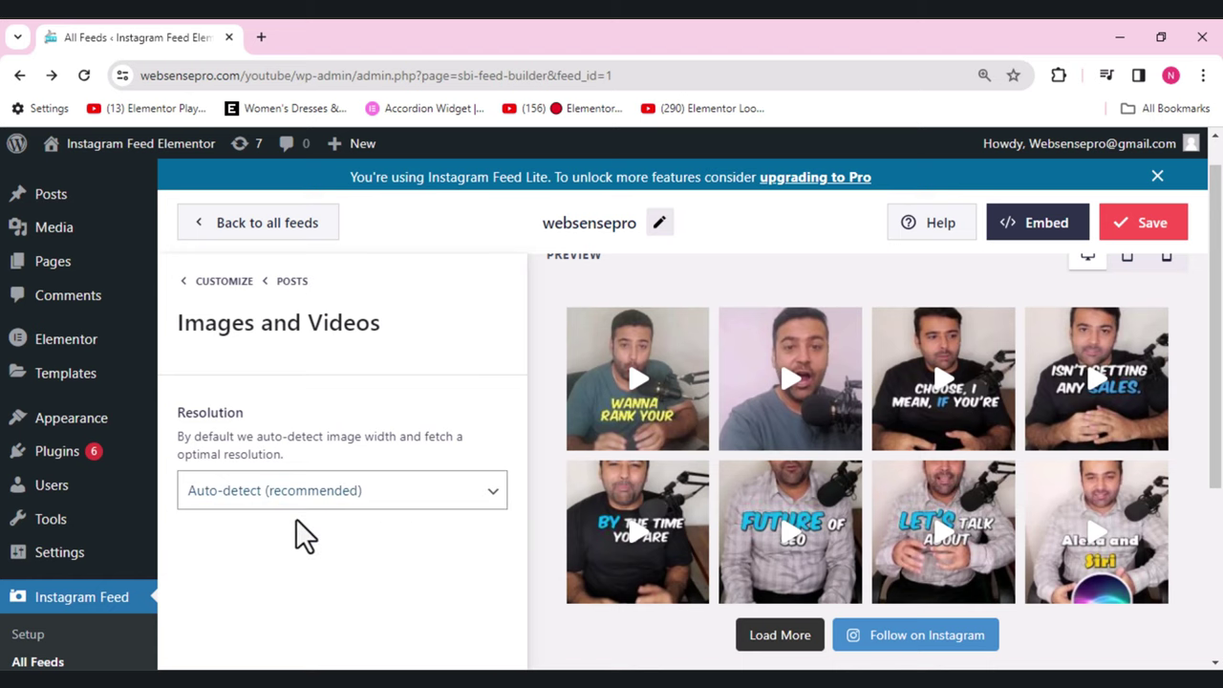
pyautogui.click(181, 286)
pyautogui.scroll(-1, 628, 352)
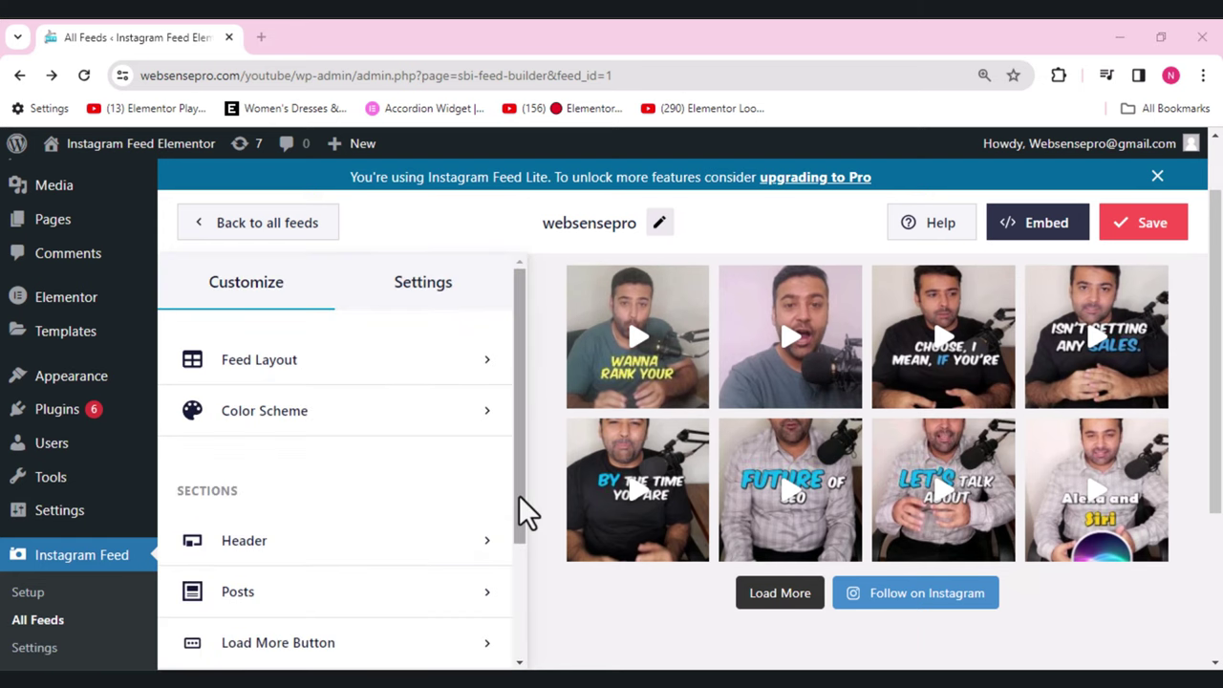
pyautogui.moveTo(520, 496); pyautogui.dragTo(519, 574)
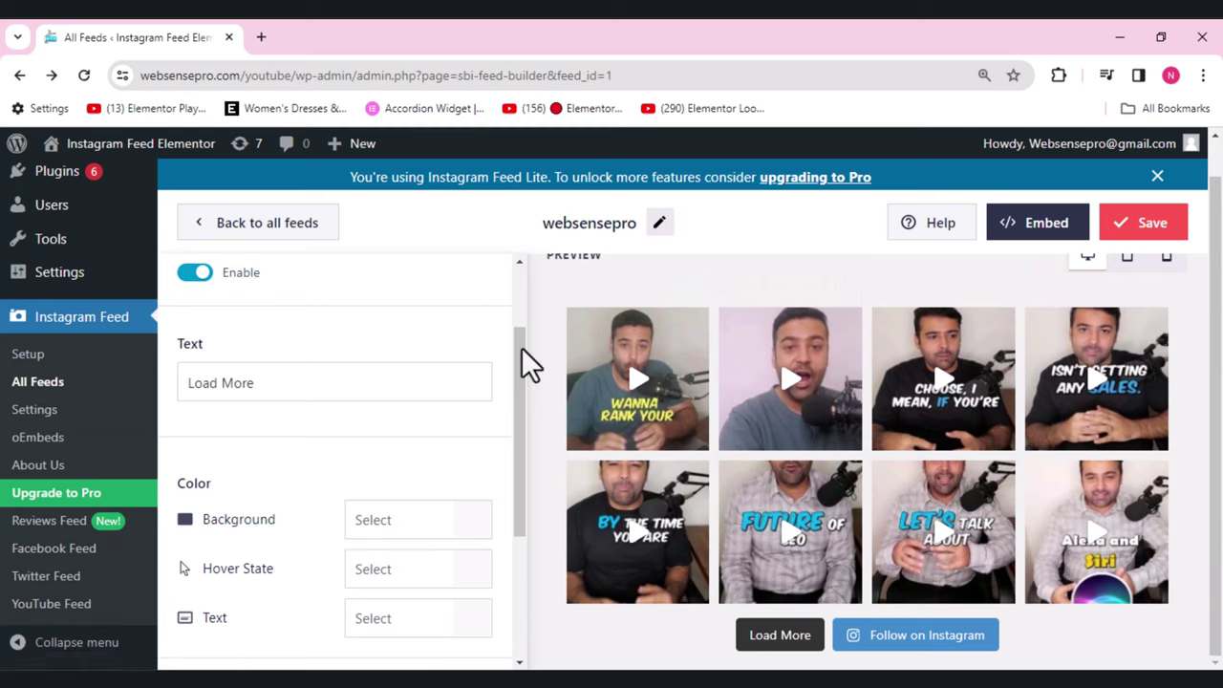
pyautogui.moveTo(521, 347); pyautogui.dragTo(515, 313)
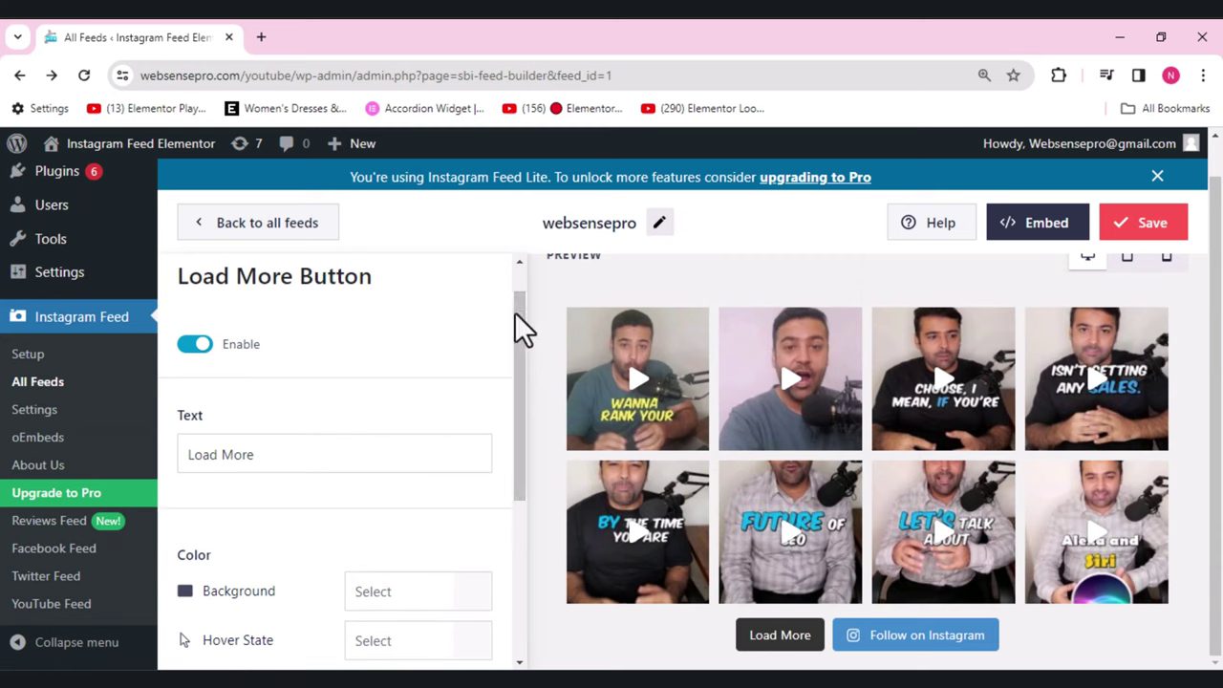
pyautogui.click(193, 346)
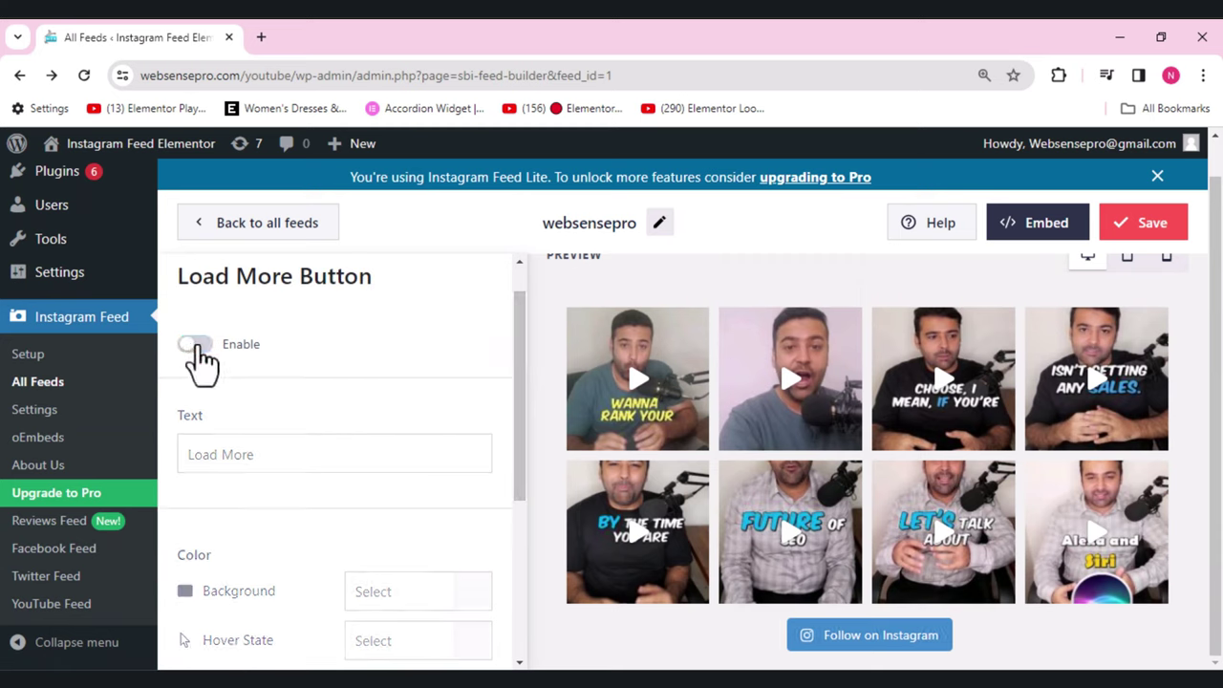
pyautogui.click(196, 345)
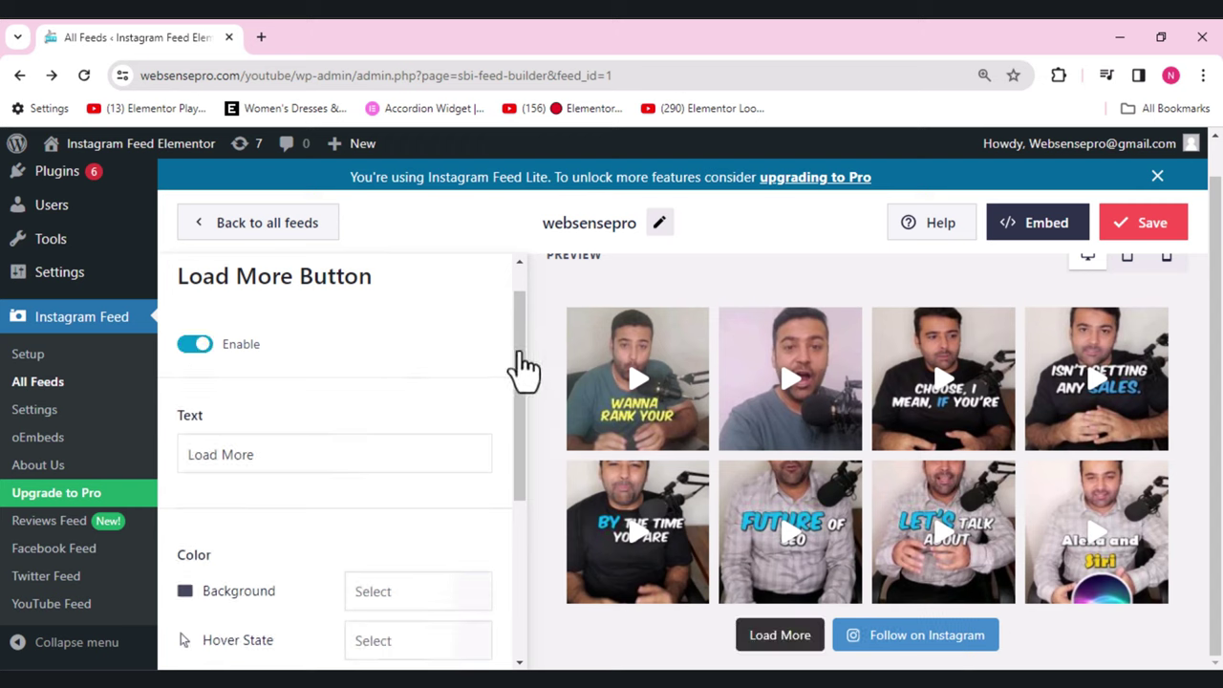
pyautogui.moveTo(518, 349); pyautogui.dragTo(522, 421)
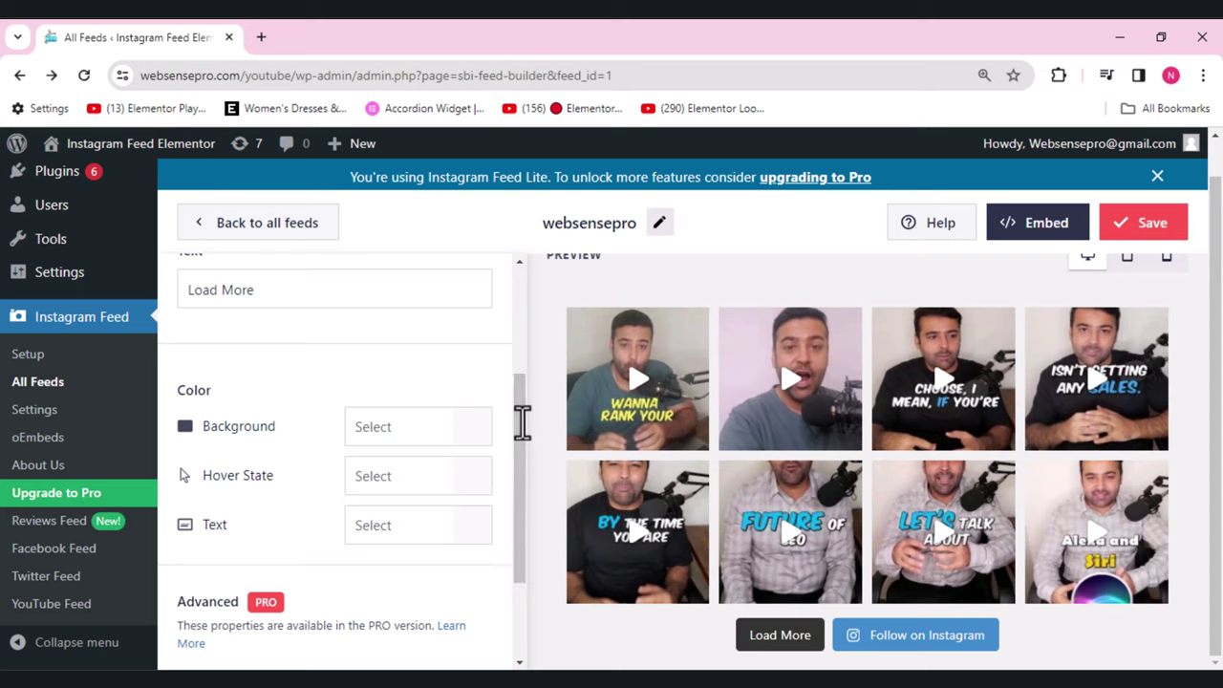
pyautogui.moveTo(521, 427); pyautogui.dragTo(539, 489)
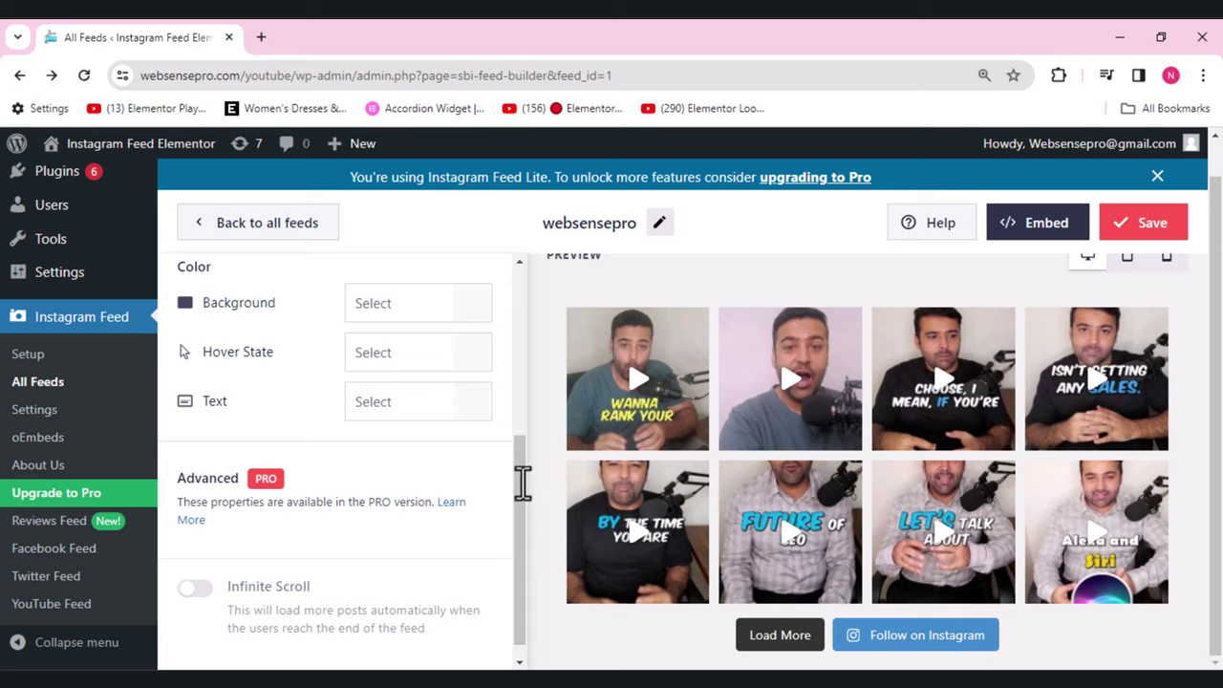
pyautogui.click(412, 311)
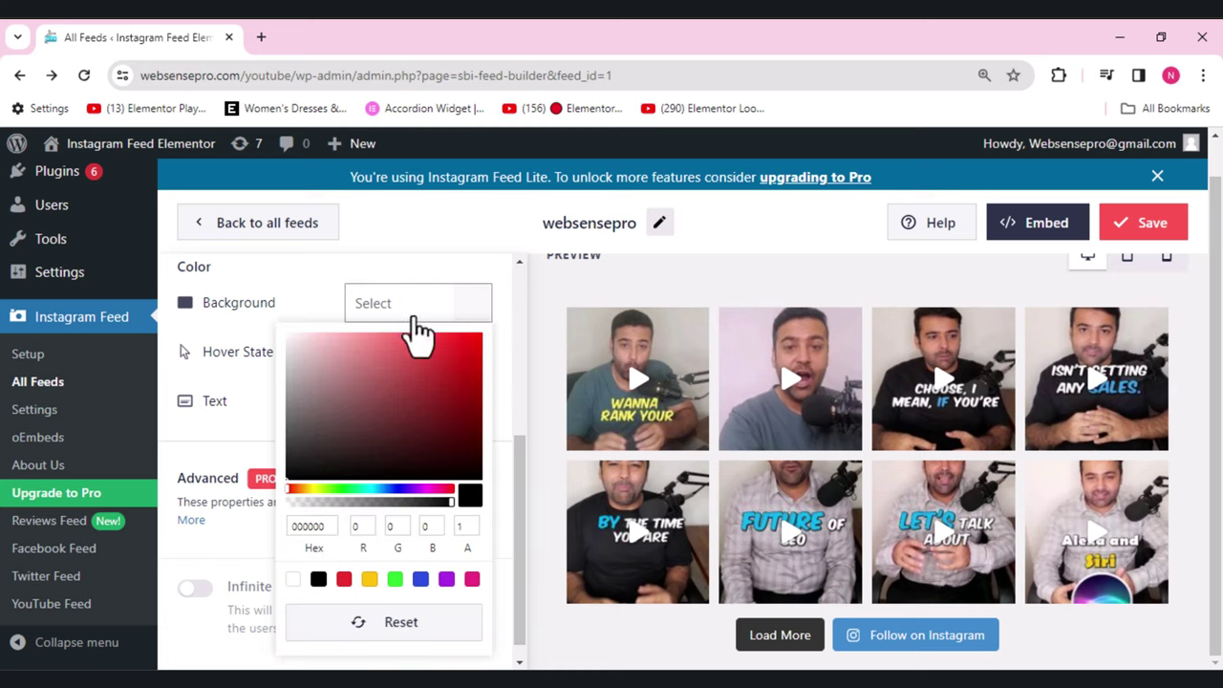
pyautogui.click(178, 442)
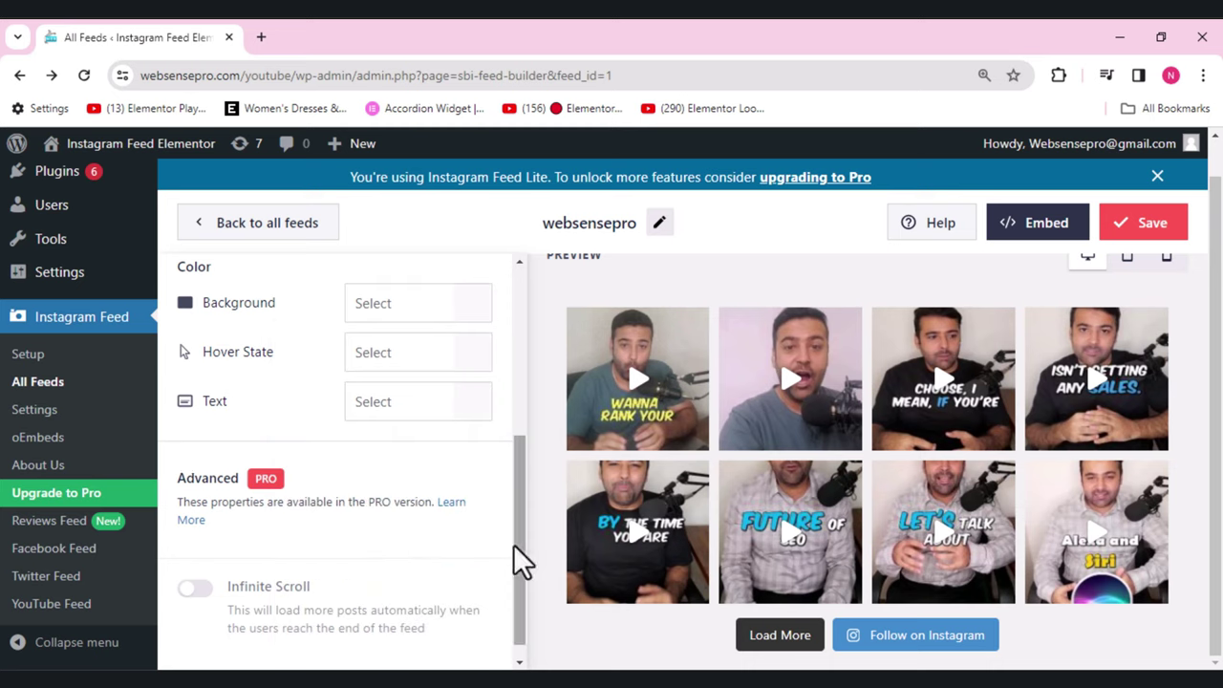
pyautogui.scroll(-1, 513, 543)
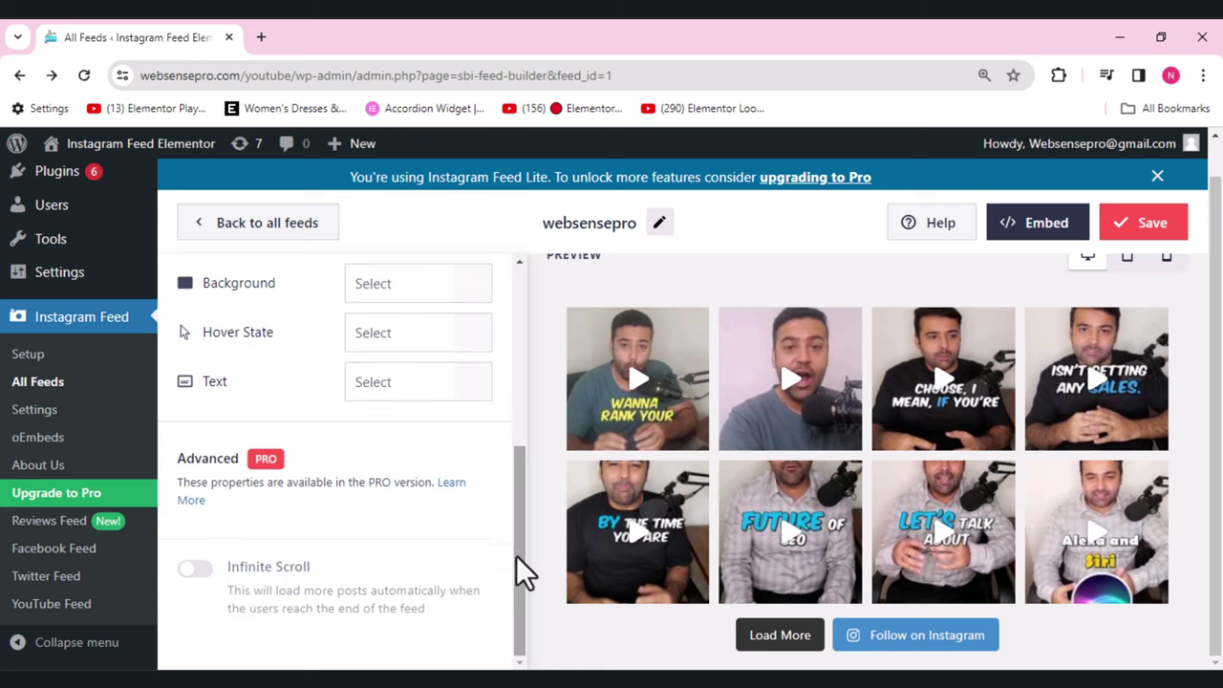
pyautogui.moveTo(520, 570); pyautogui.dragTo(429, 282)
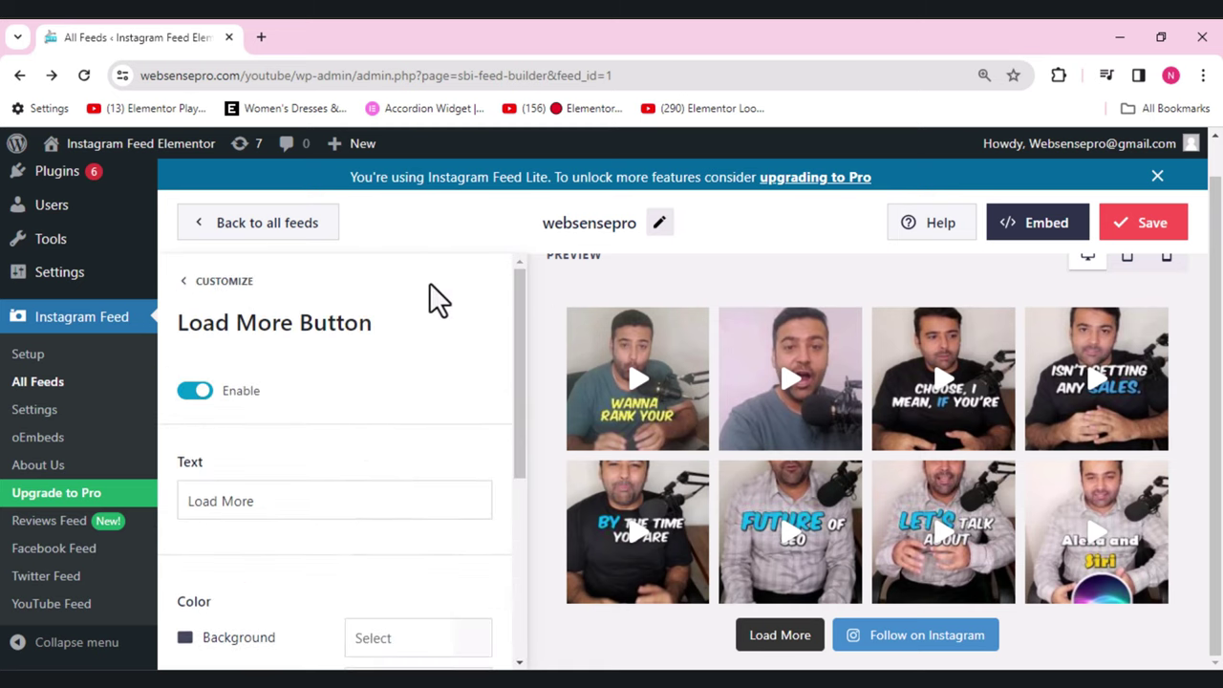
pyautogui.click(187, 286)
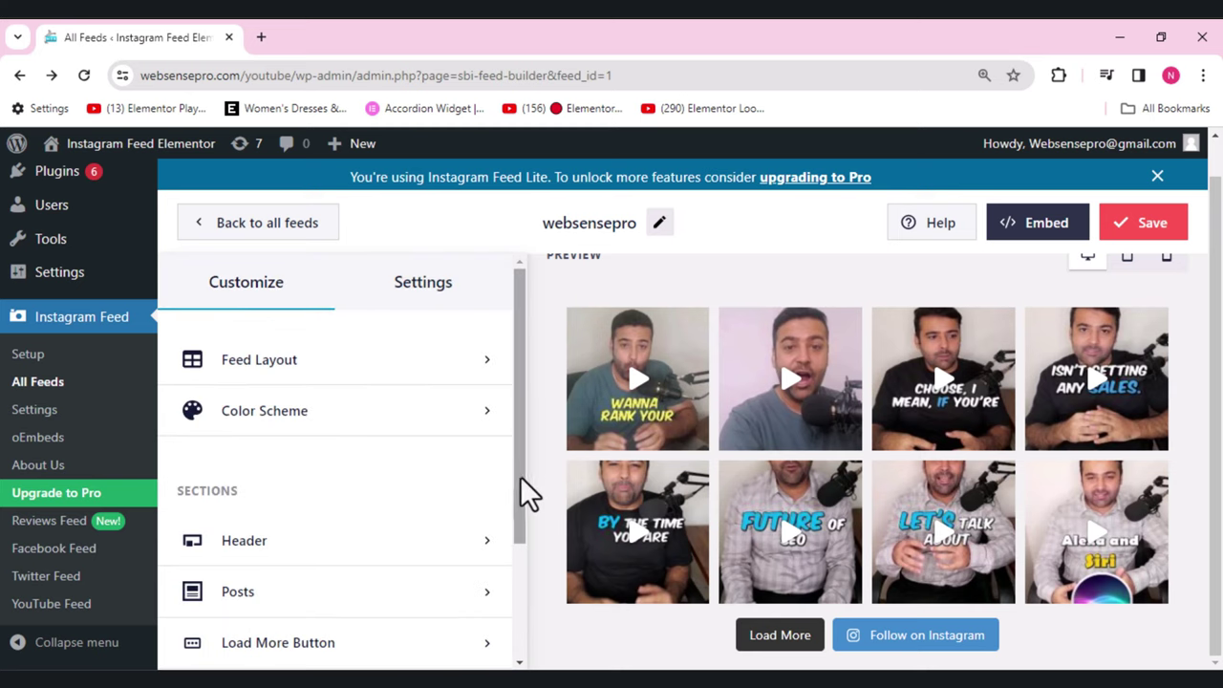
# Step: Review the Follow Button settings, keeping 'Follow on Instagram' text with colours #408bd1 and #359dff
pyautogui.moveTo(520, 486); pyautogui.dragTo(535, 579)
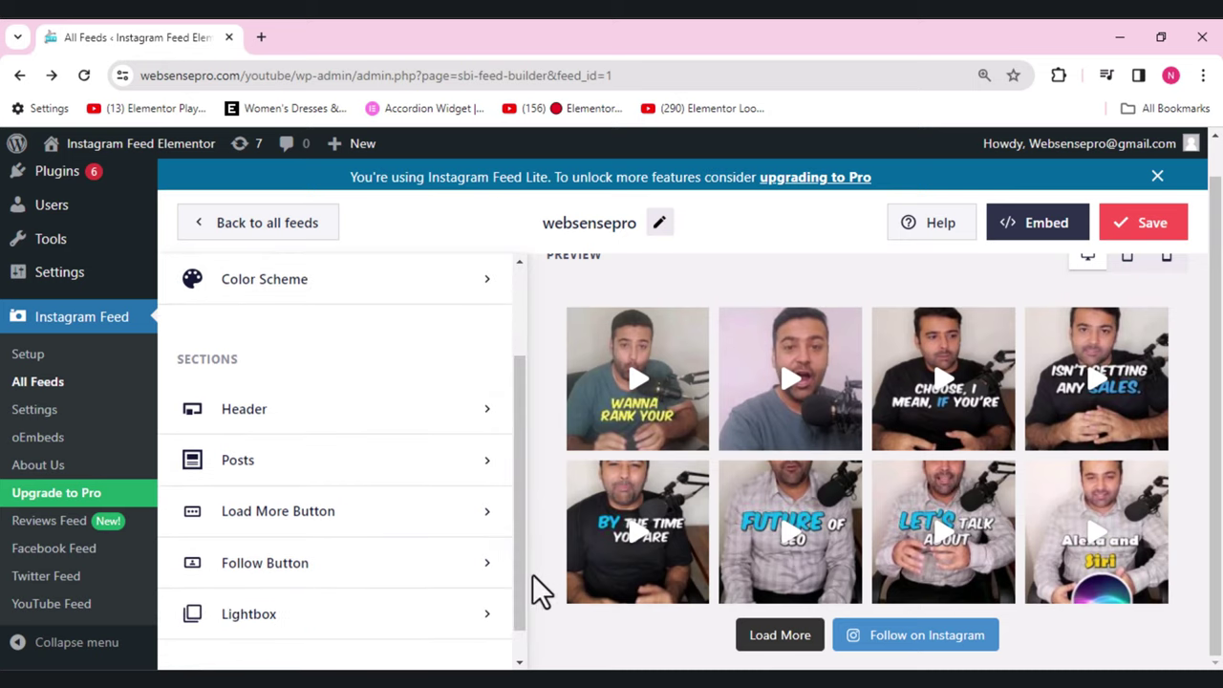
pyautogui.click(285, 568)
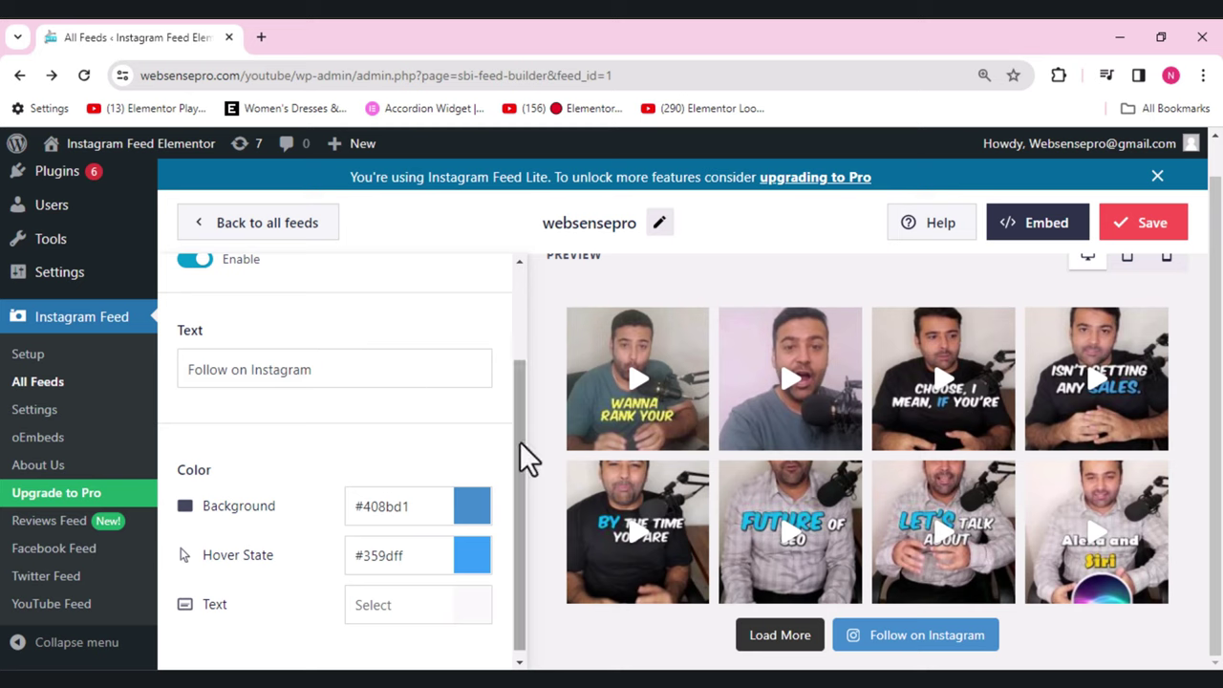
pyautogui.moveTo(520, 442); pyautogui.dragTo(520, 479)
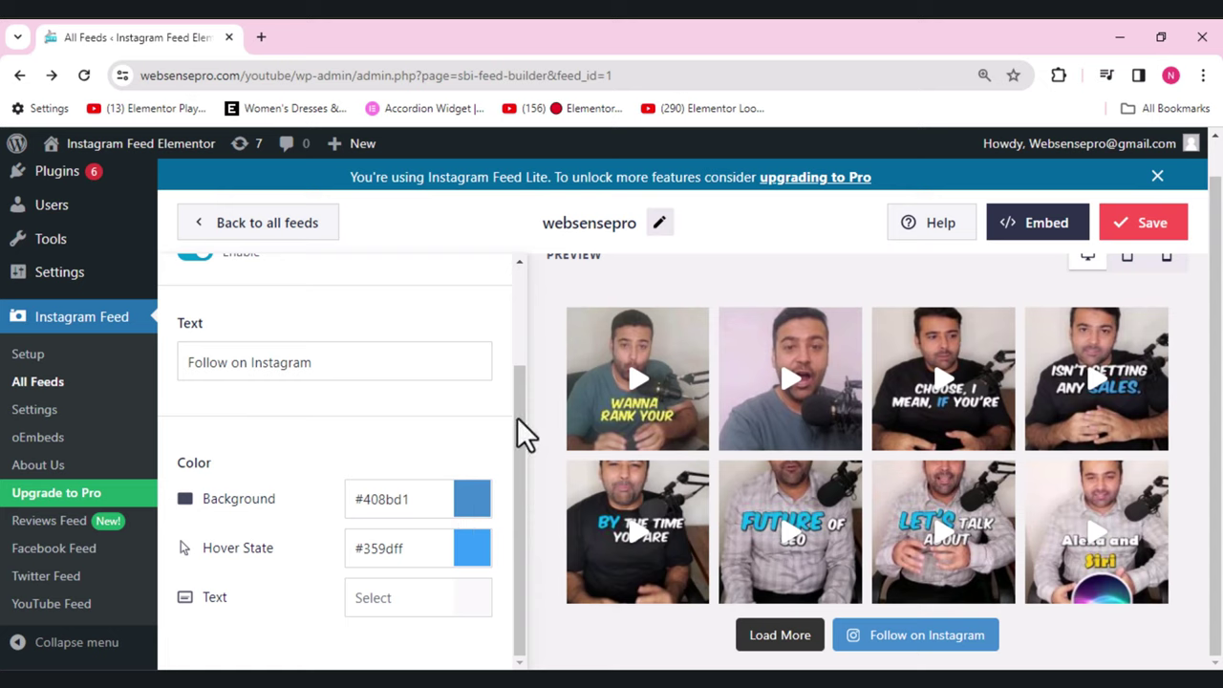
pyautogui.moveTo(517, 417); pyautogui.dragTo(519, 231)
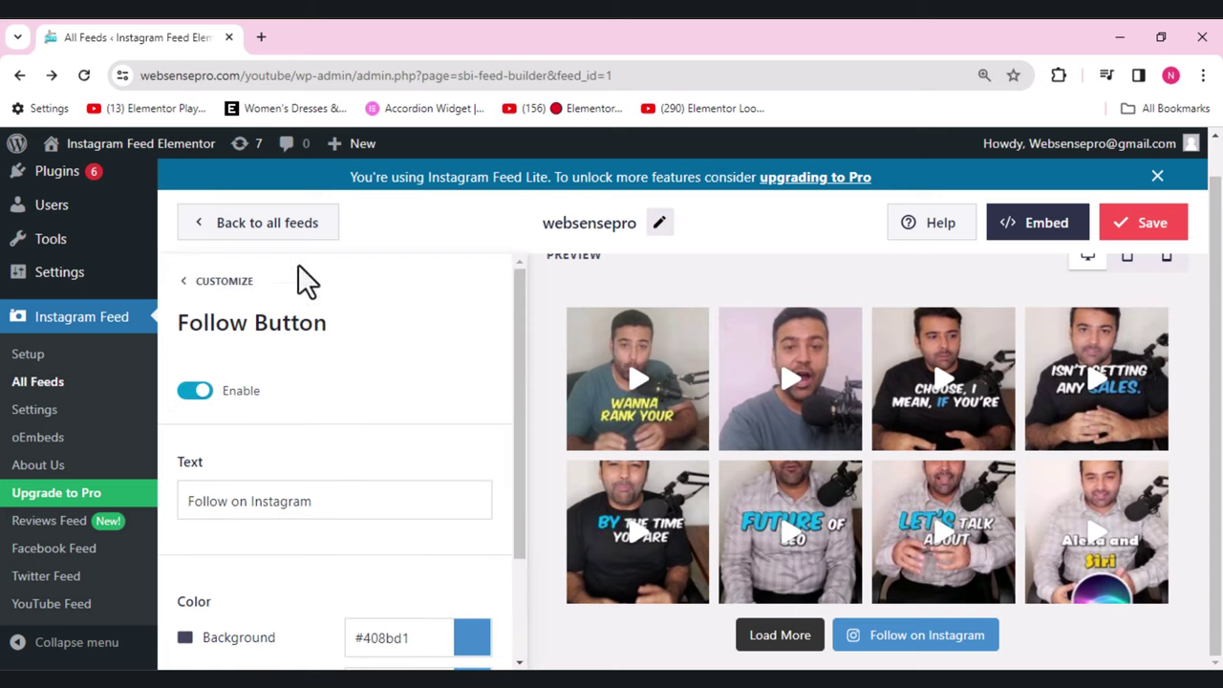
pyautogui.click(191, 281)
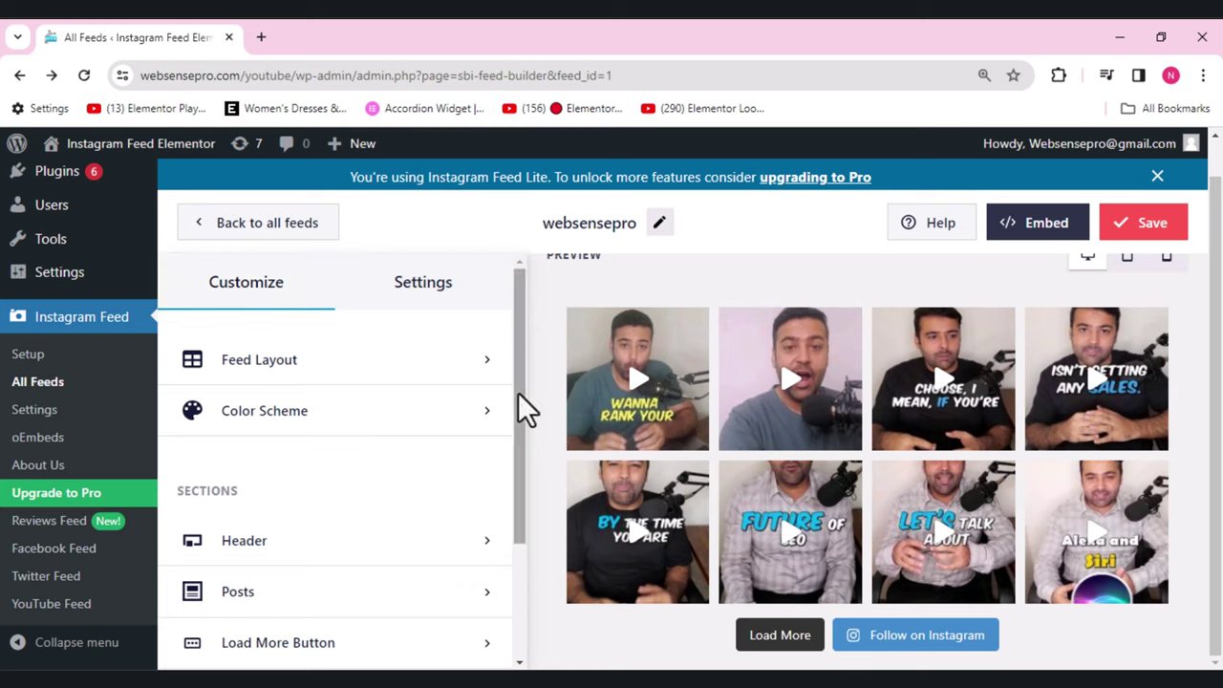
# Step: Recheck the Follow Button settings, then open the feed's Lightbox settings
pyautogui.moveTo(518, 392); pyautogui.dragTo(550, 544)
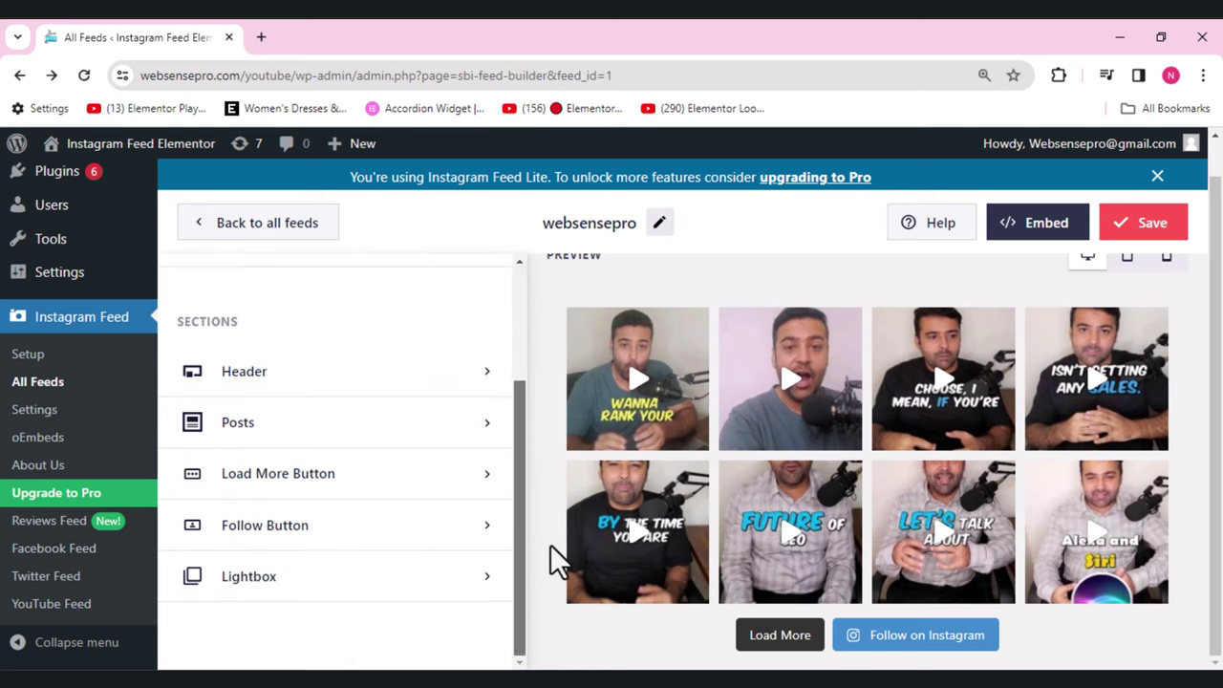
pyautogui.click(374, 541)
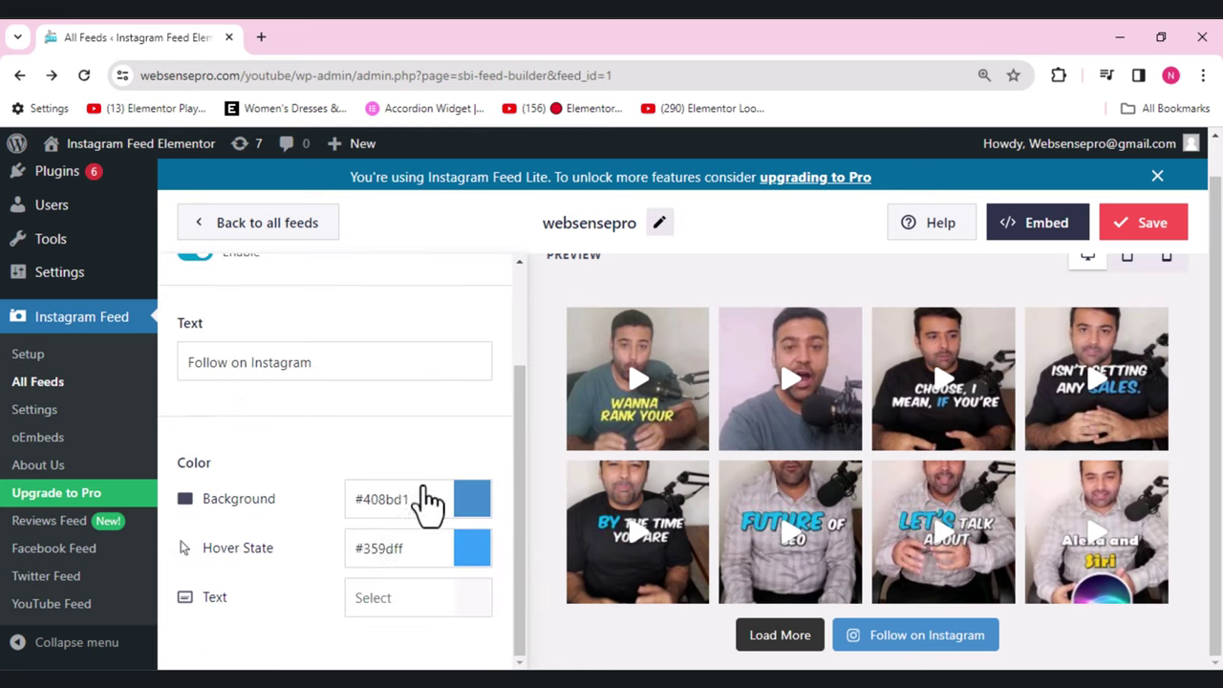
pyautogui.moveTo(520, 417); pyautogui.dragTo(512, 292)
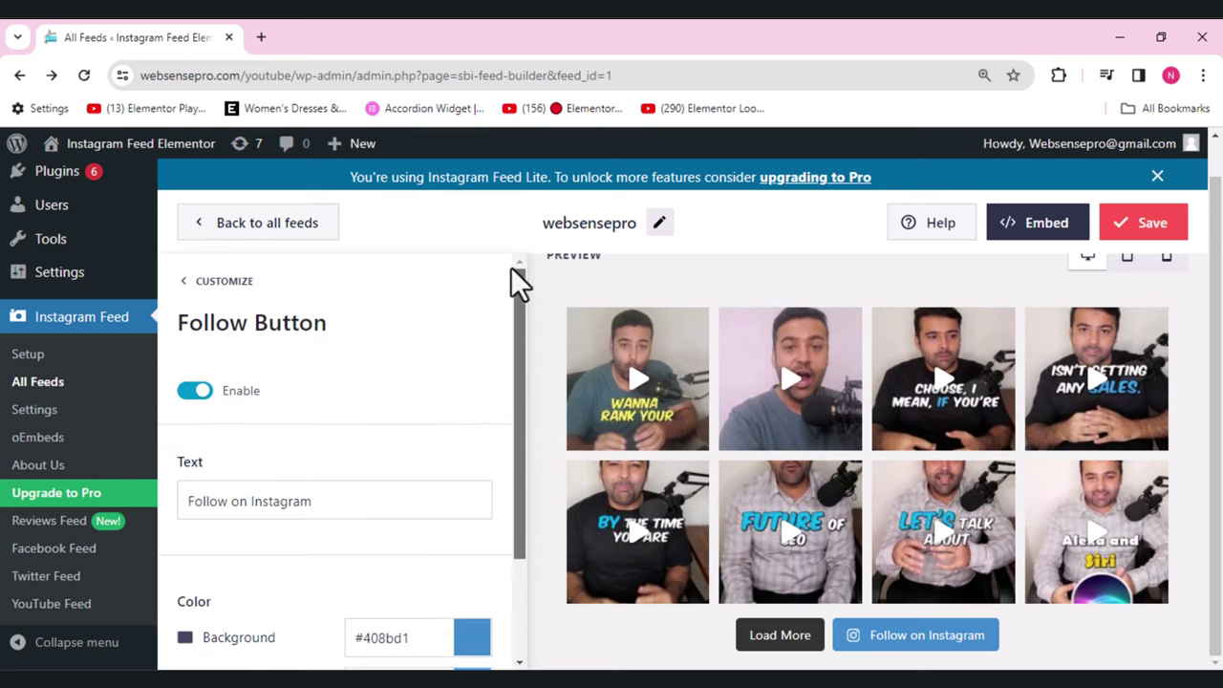
pyautogui.click(188, 286)
pyautogui.moveTo(518, 495); pyautogui.dragTo(521, 659)
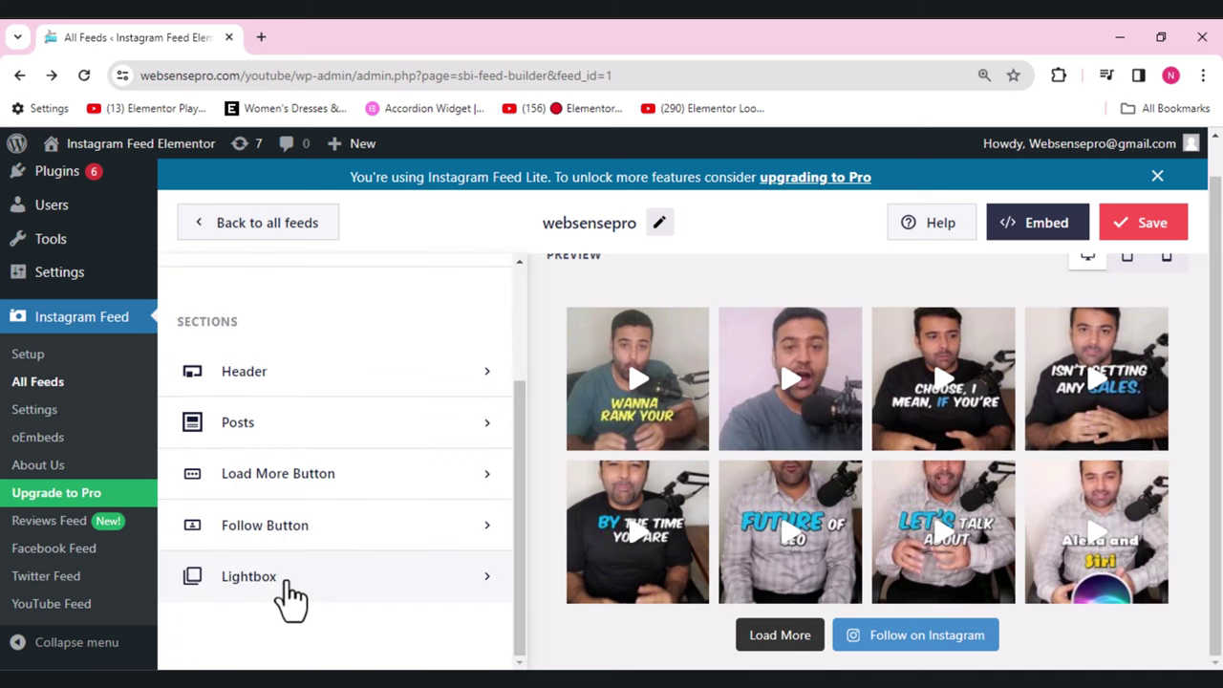
pyautogui.click(248, 576)
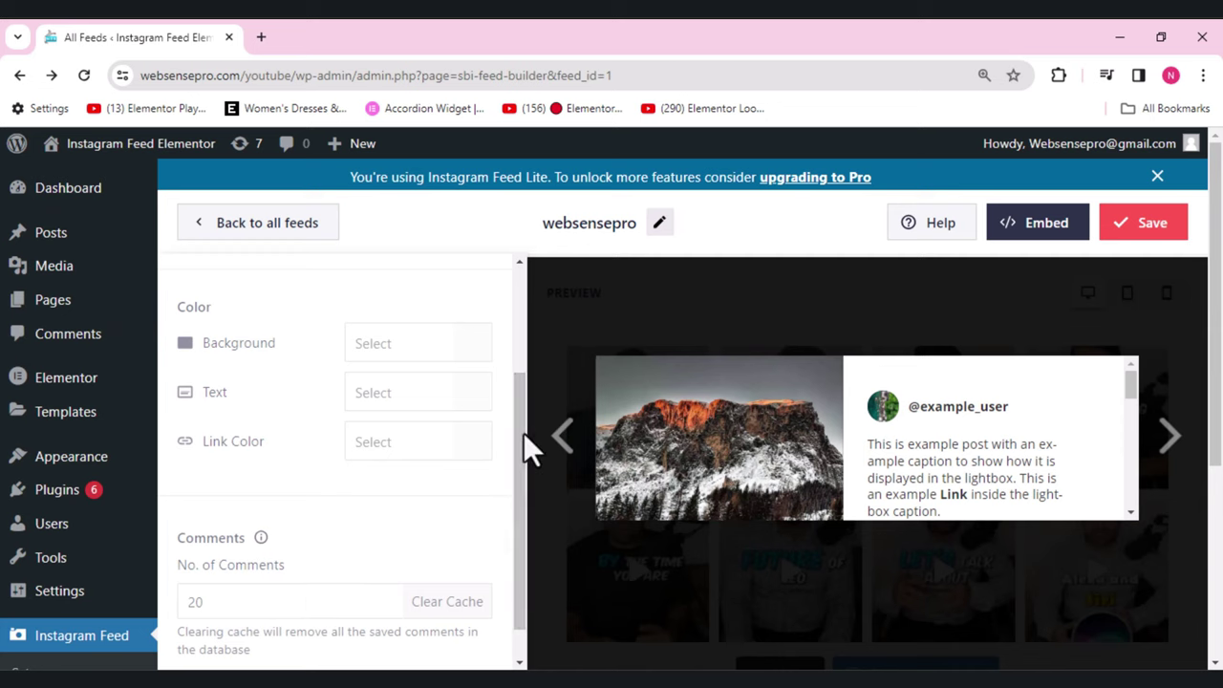
# Step: Leave Lightbox for the main Customize sections list and scroll the preview down to Load More
pyautogui.moveTo(524, 432); pyautogui.dragTo(521, 308)
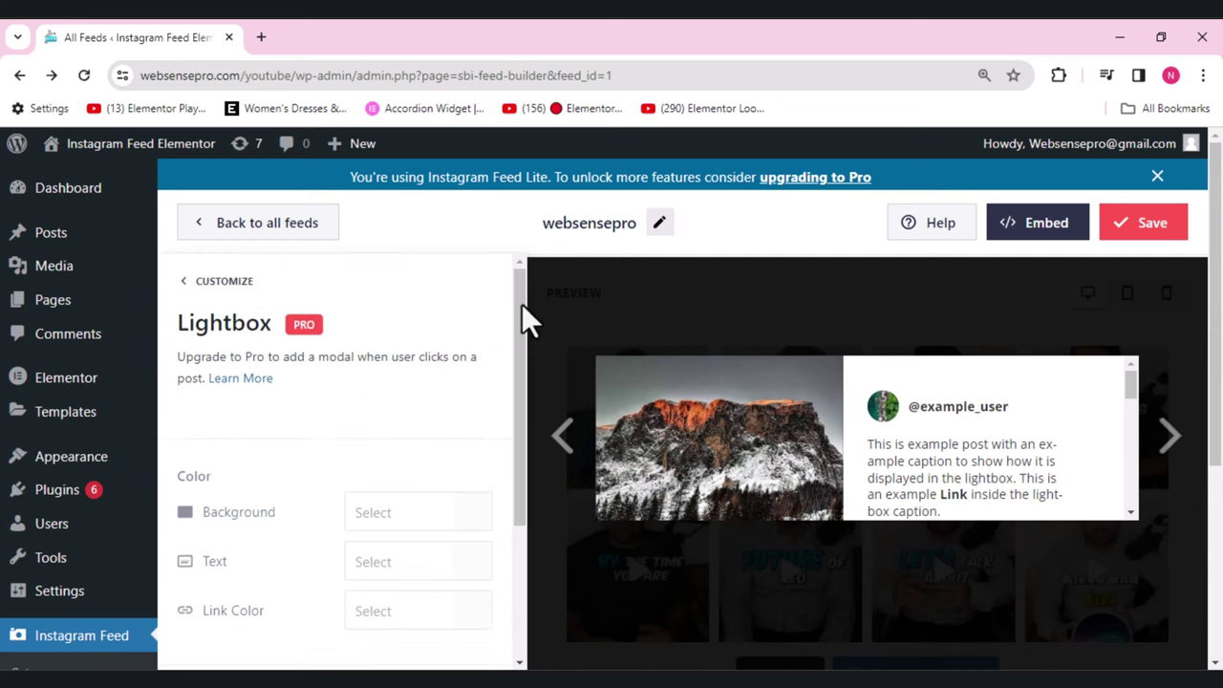
pyautogui.click(190, 286)
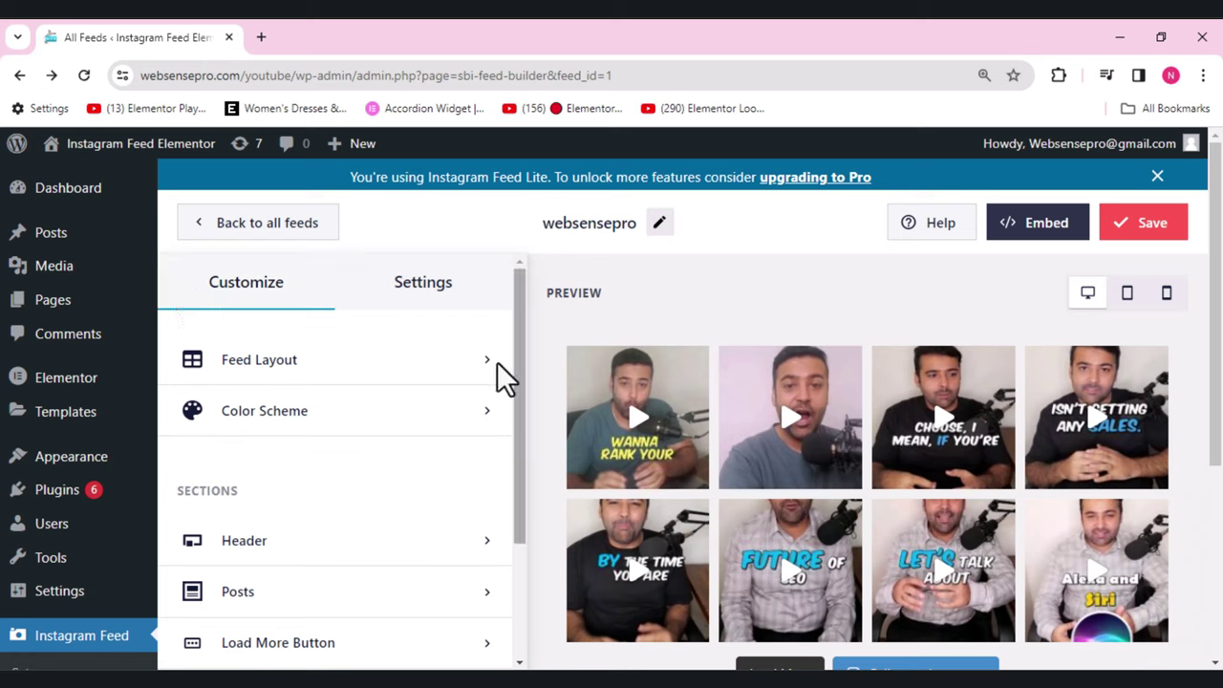
pyautogui.moveTo(523, 368); pyautogui.dragTo(531, 486)
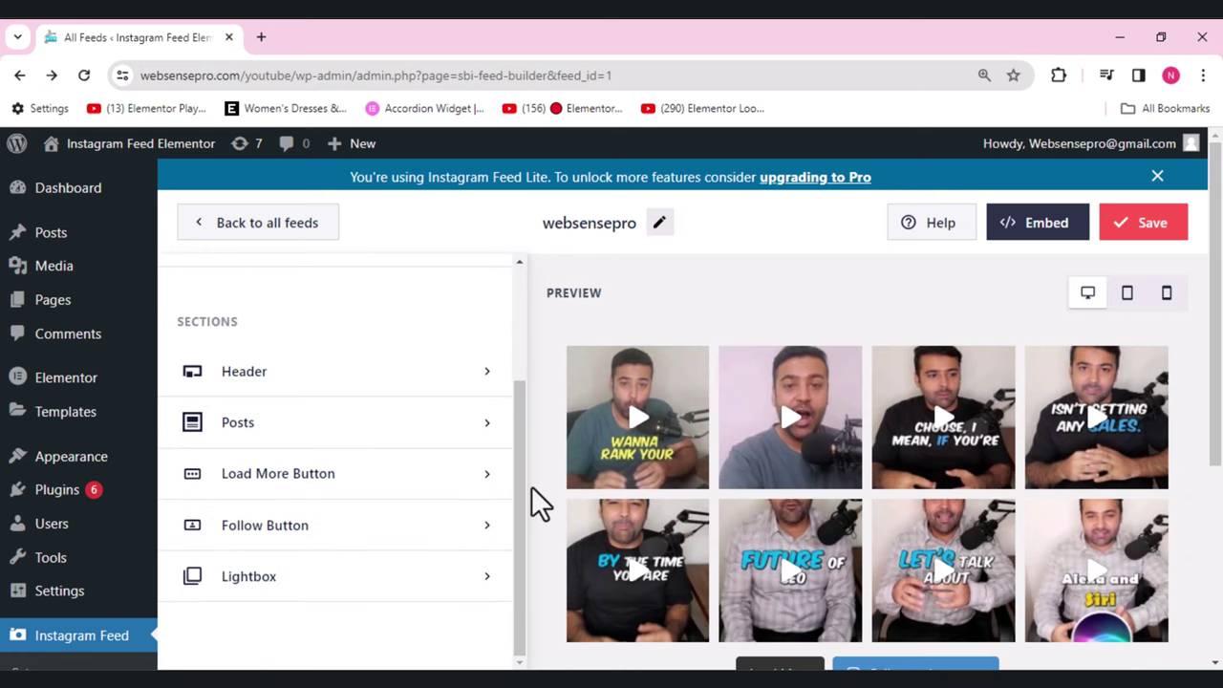
pyautogui.moveTo(1212, 404); pyautogui.dragTo(1219, 490)
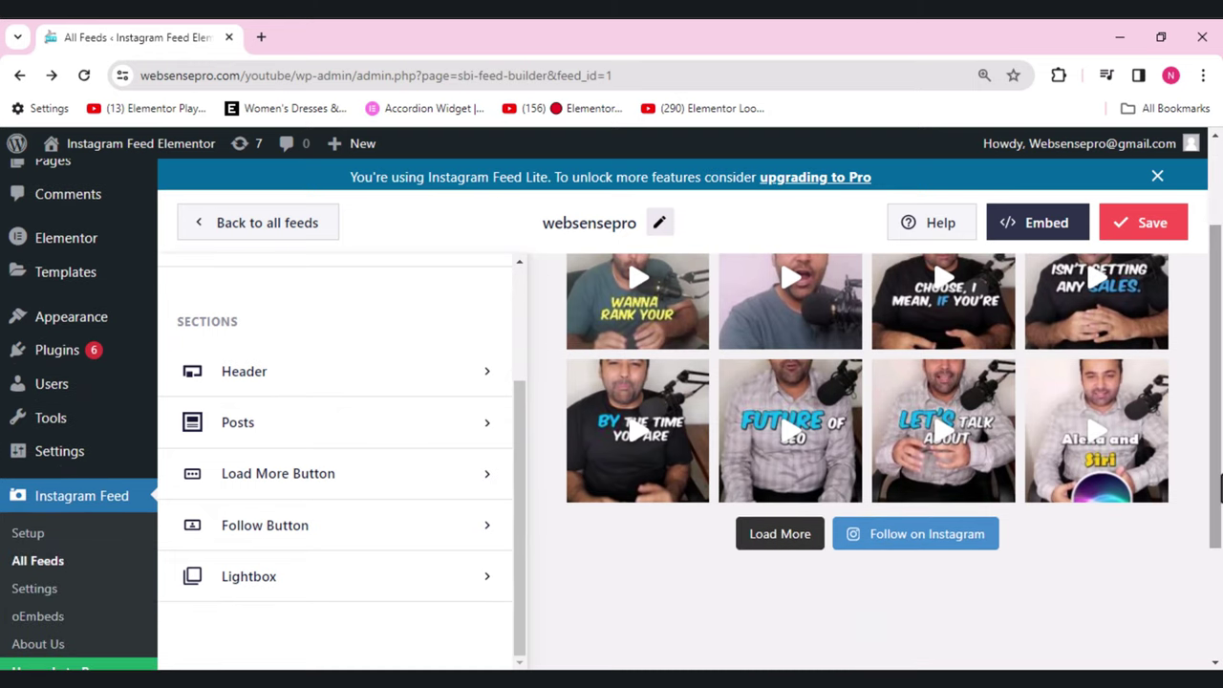
# Step: Copy the [instagram-feed feed=1] shortcode from the Embed dialog and save the feed
pyautogui.click(1033, 239)
pyautogui.click(987, 336)
pyautogui.moveTo(544, 333); pyautogui.dragTo(286, 330)
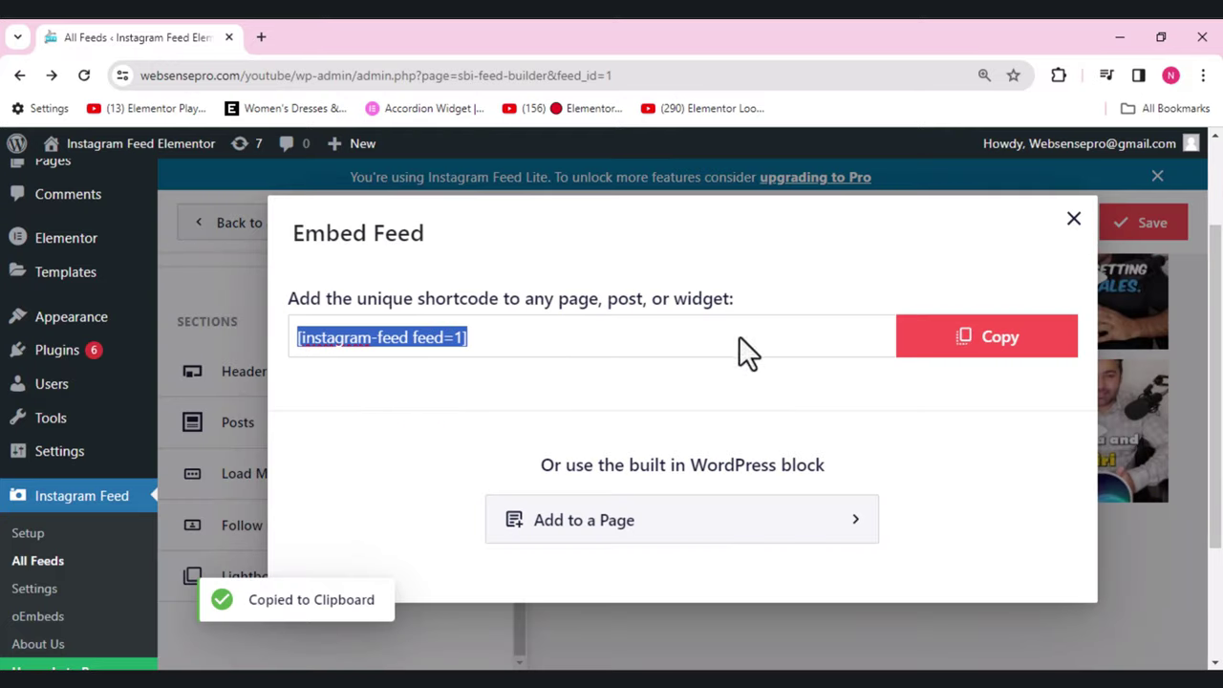
pyautogui.click(995, 344)
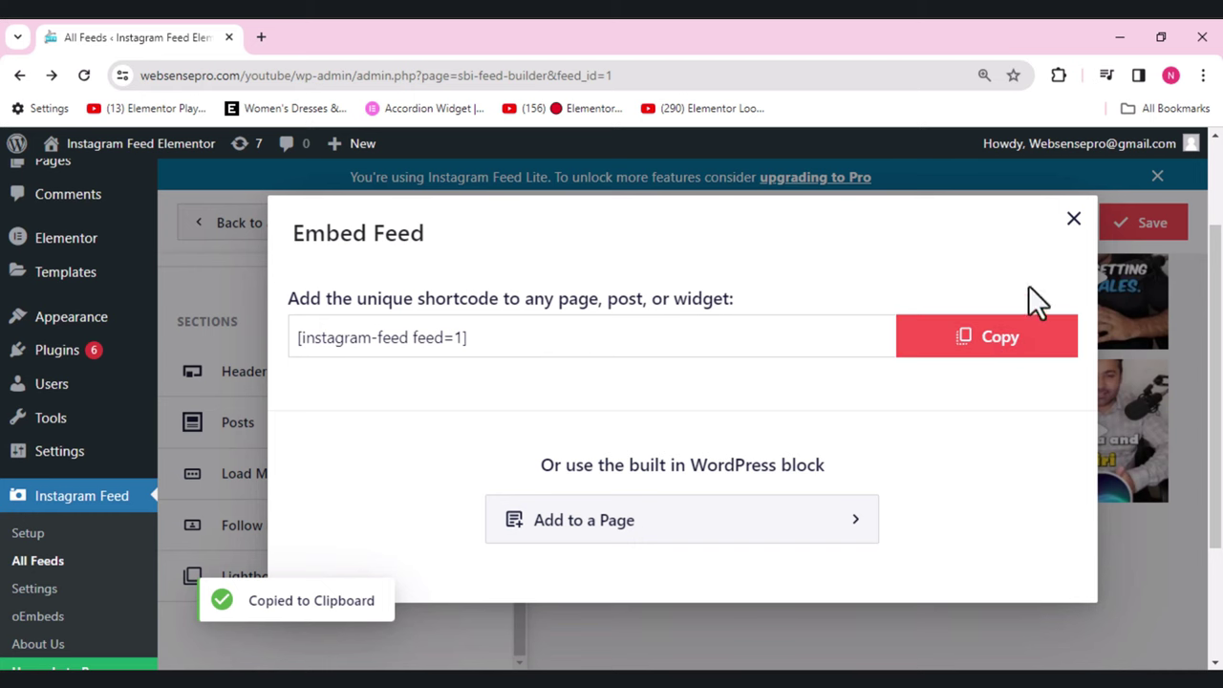
pyautogui.click(1074, 220)
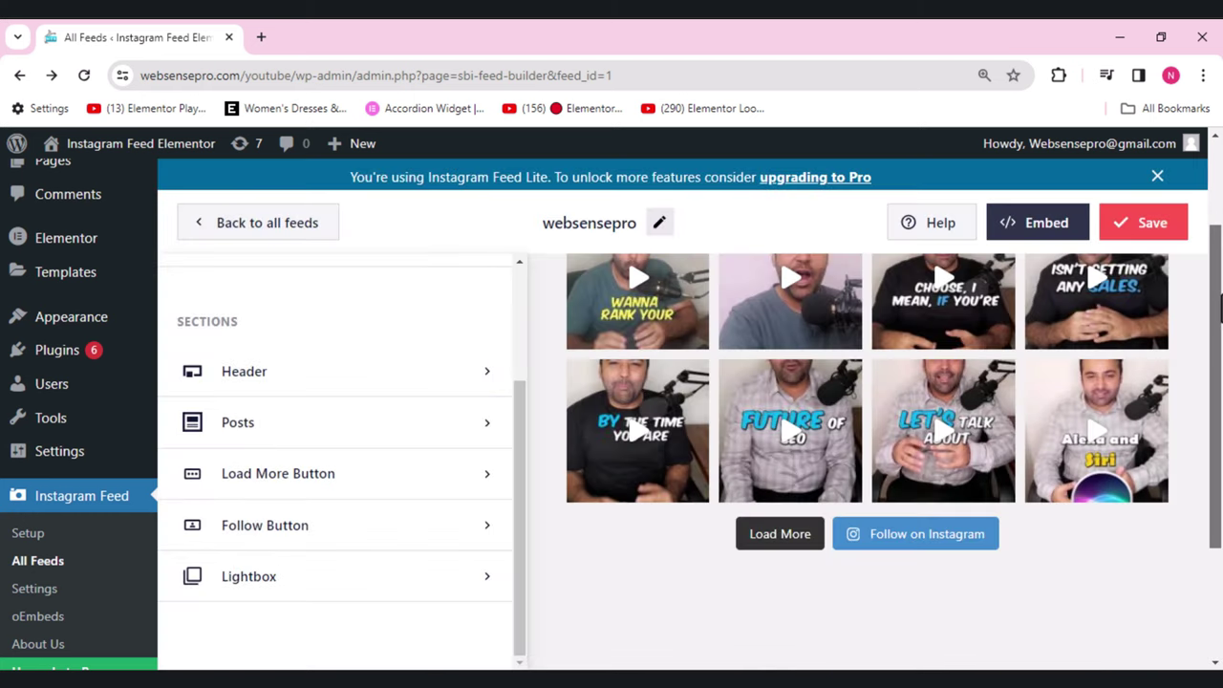
pyautogui.scroll(3, 1196, 285)
pyautogui.click(1130, 239)
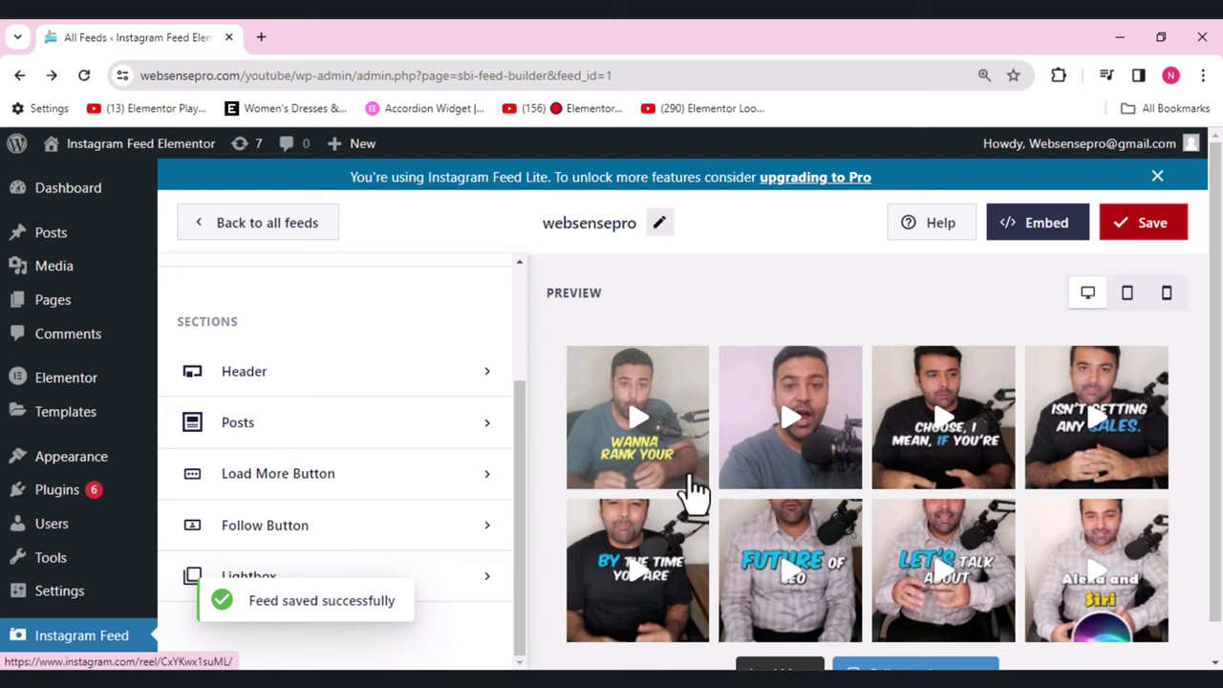
# Step: Edit the 'Anchor Link' page with Elementor from the All Pages list
pyautogui.click(60, 307)
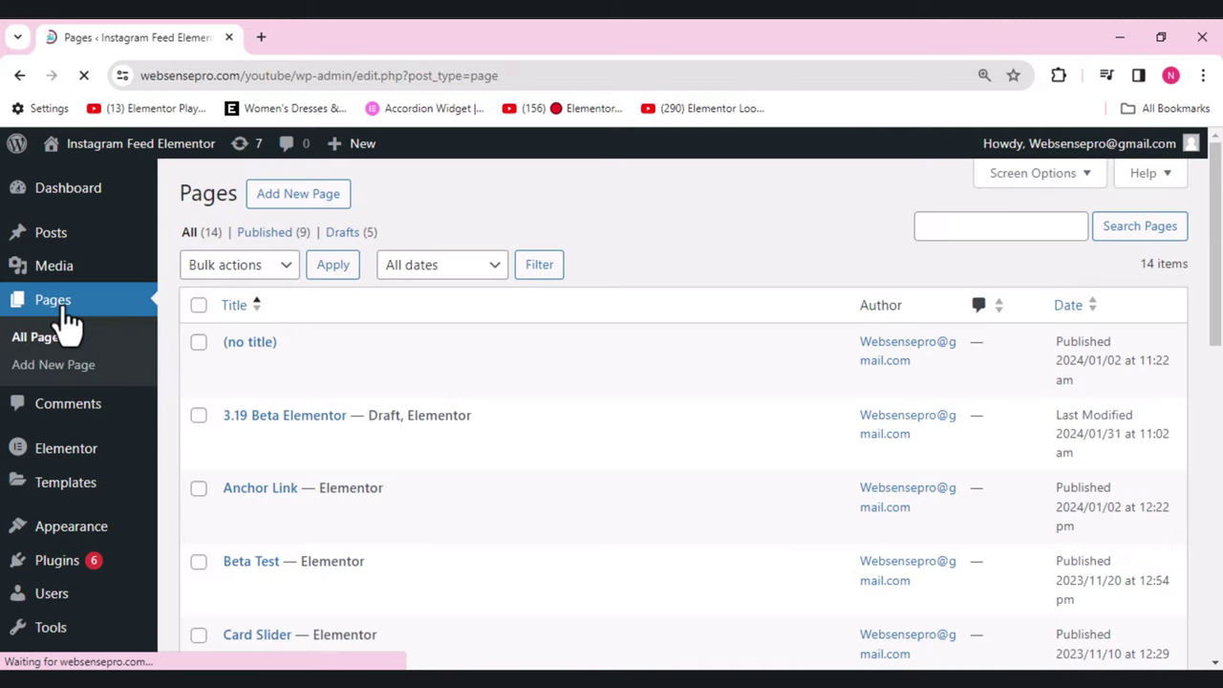
pyautogui.moveTo(281, 491)
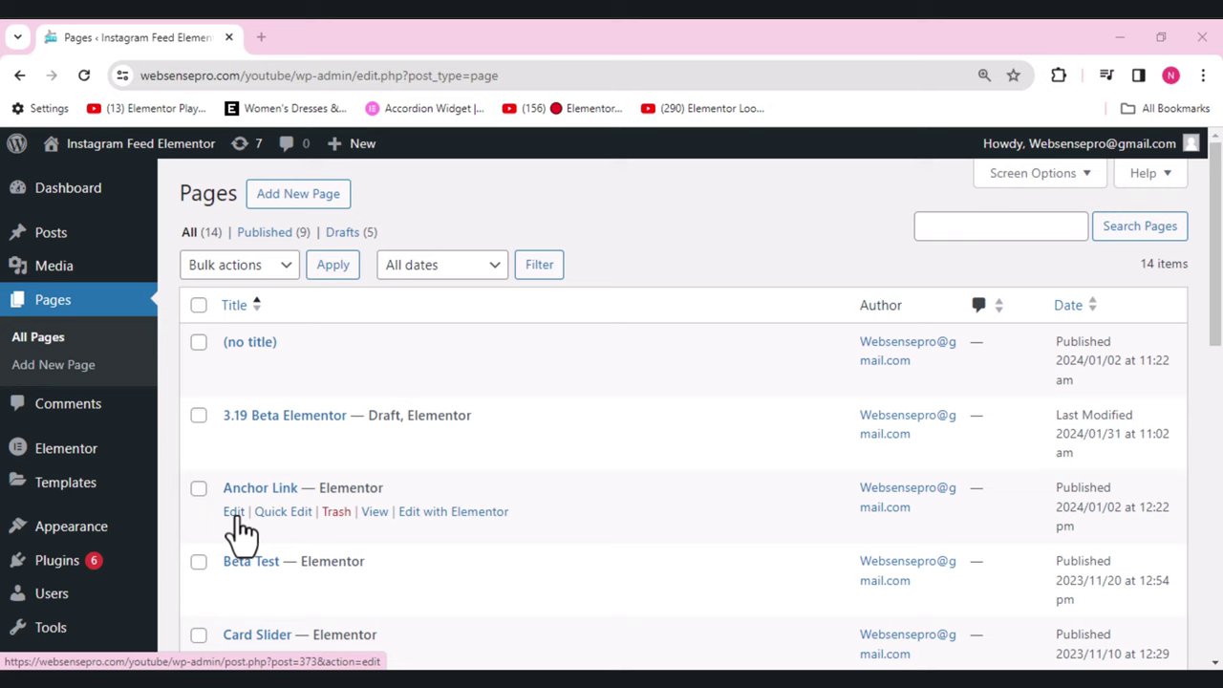
pyautogui.click(446, 515)
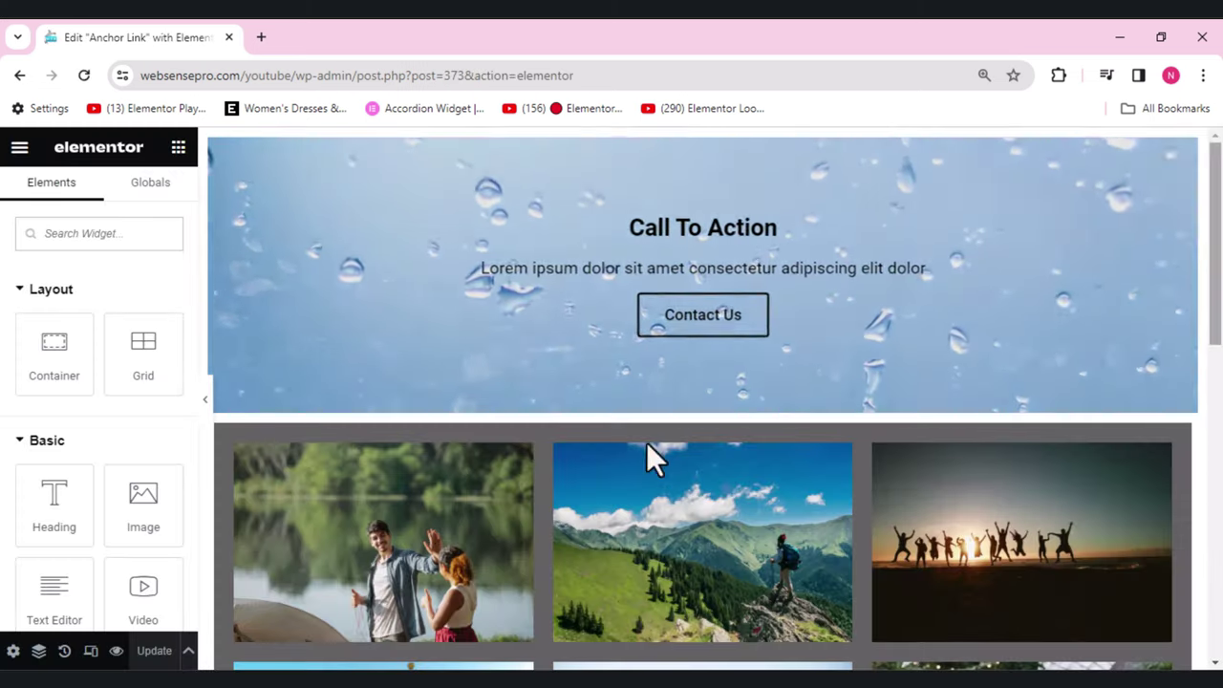
# Step: Add a Shortcode widget holding [instagram-feed feed=1] in a new container below the gallery, then update the page
pyautogui.moveTo(1216, 263); pyautogui.dragTo(1219, 425)
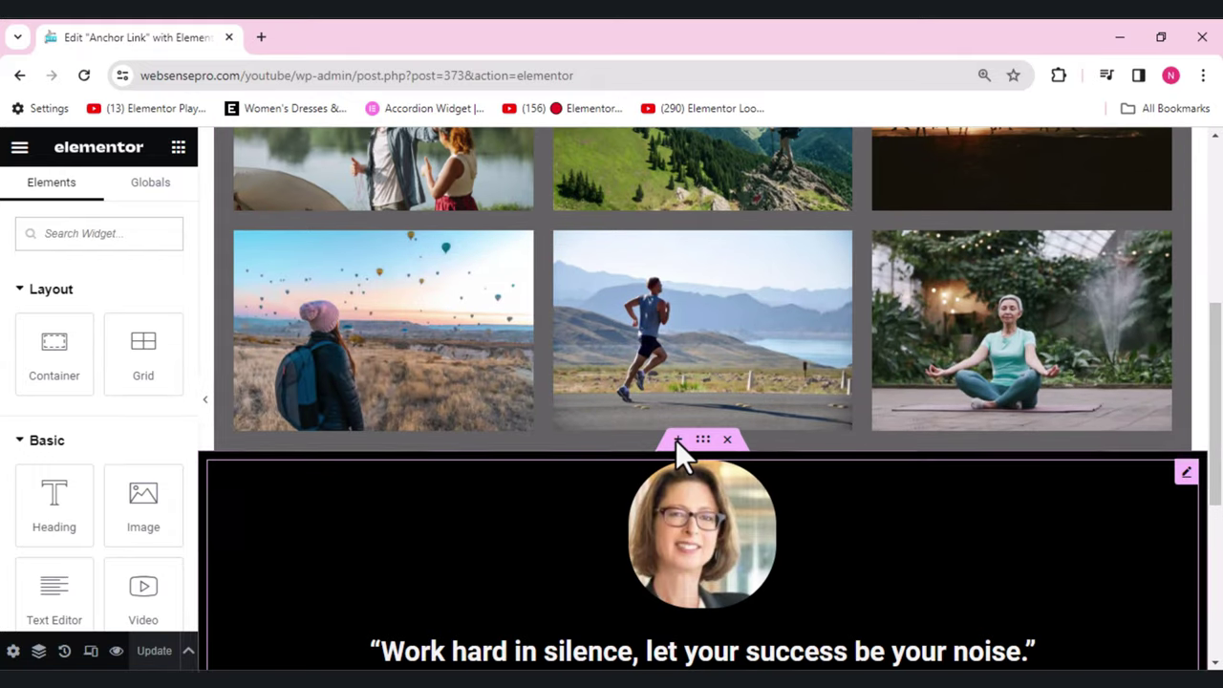
pyautogui.click(677, 442)
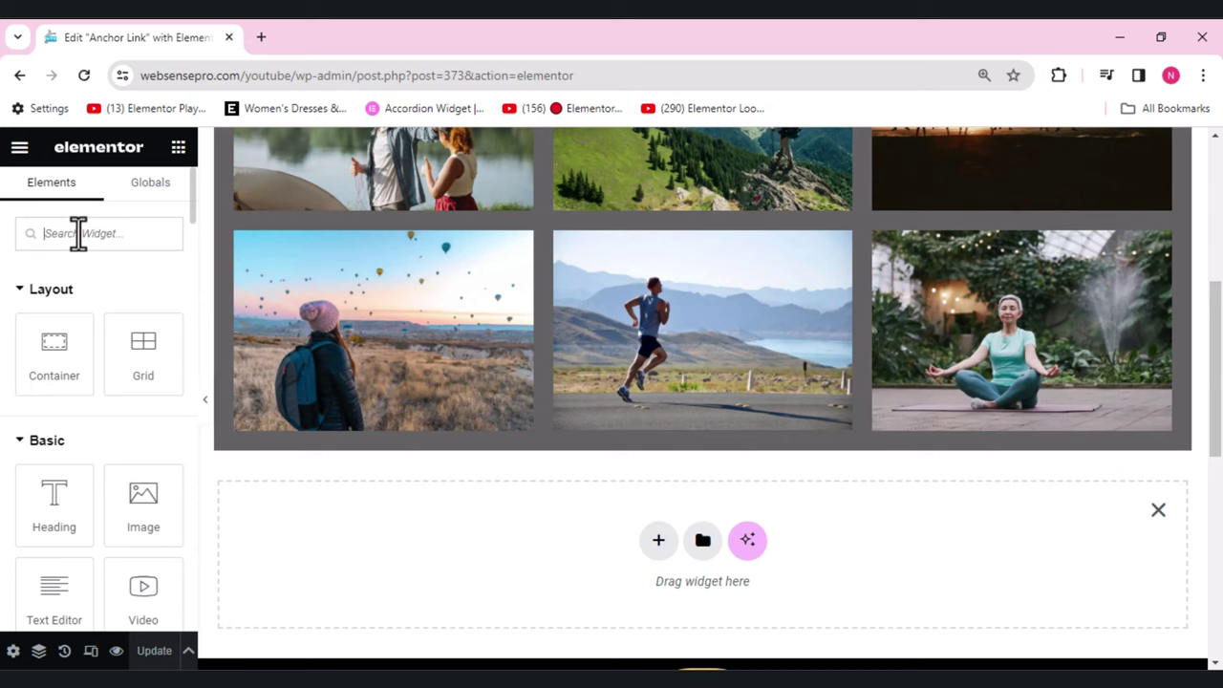
pyautogui.write('short')
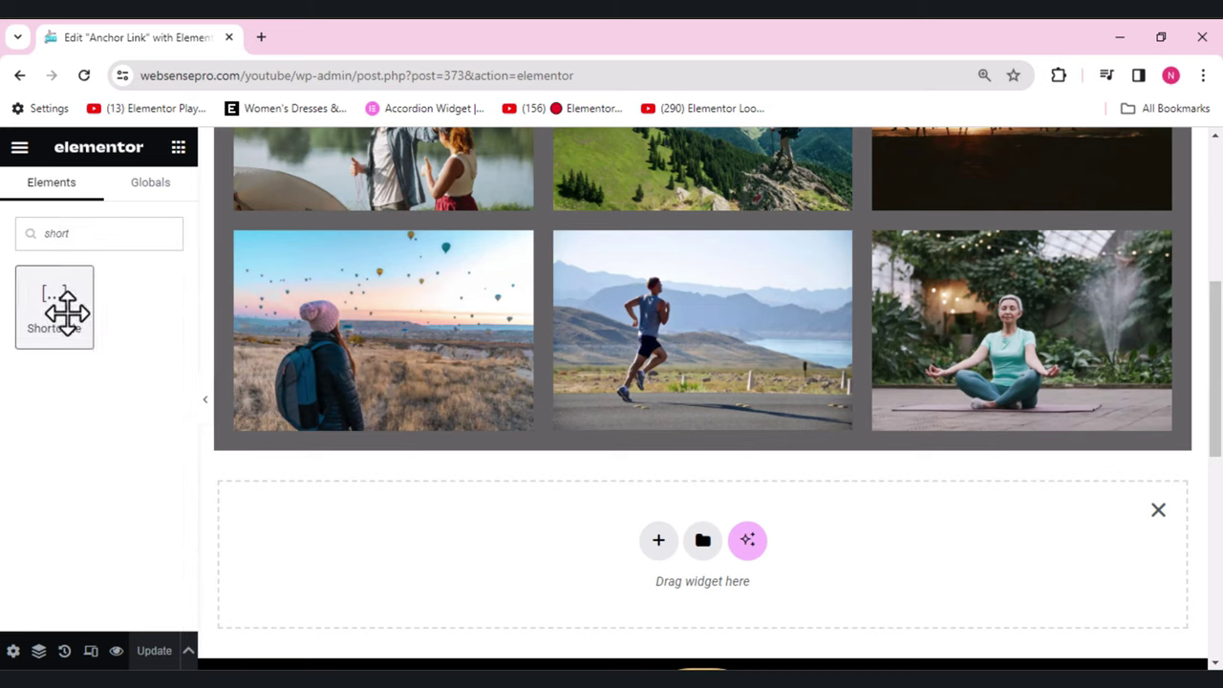
pyautogui.moveTo(66, 311); pyautogui.dragTo(512, 523)
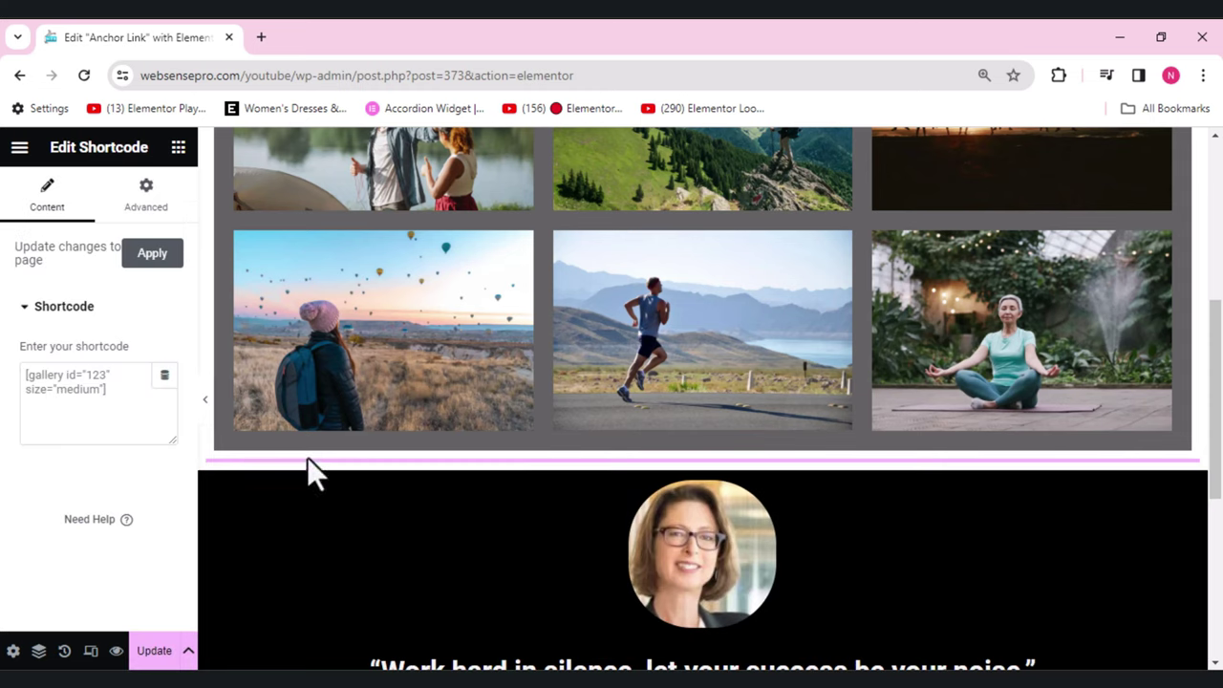
pyautogui.click(60, 389)
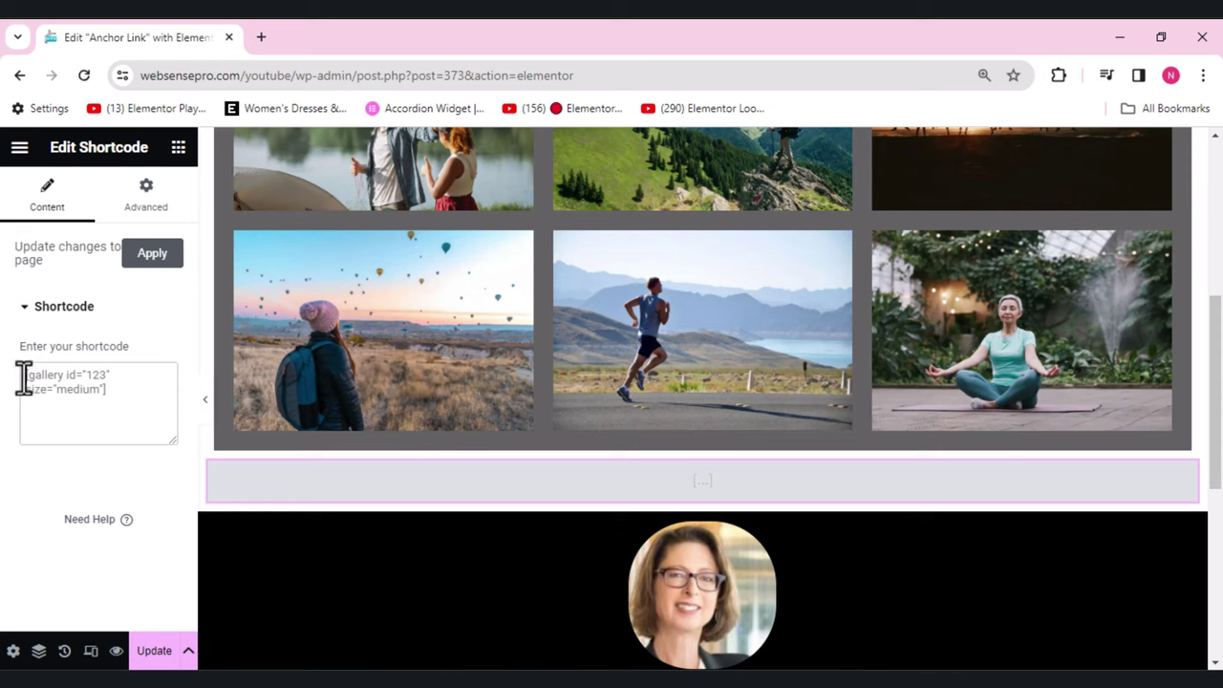
pyautogui.hotkey('ctrl', 'v')
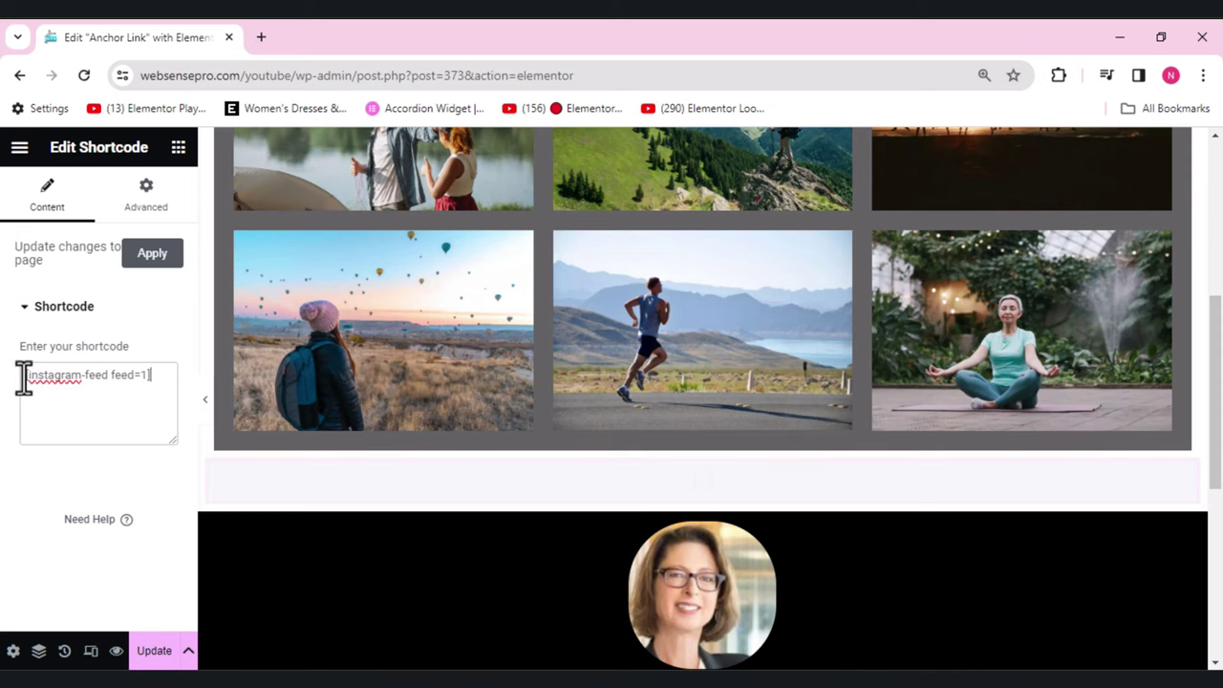
pyautogui.click(156, 653)
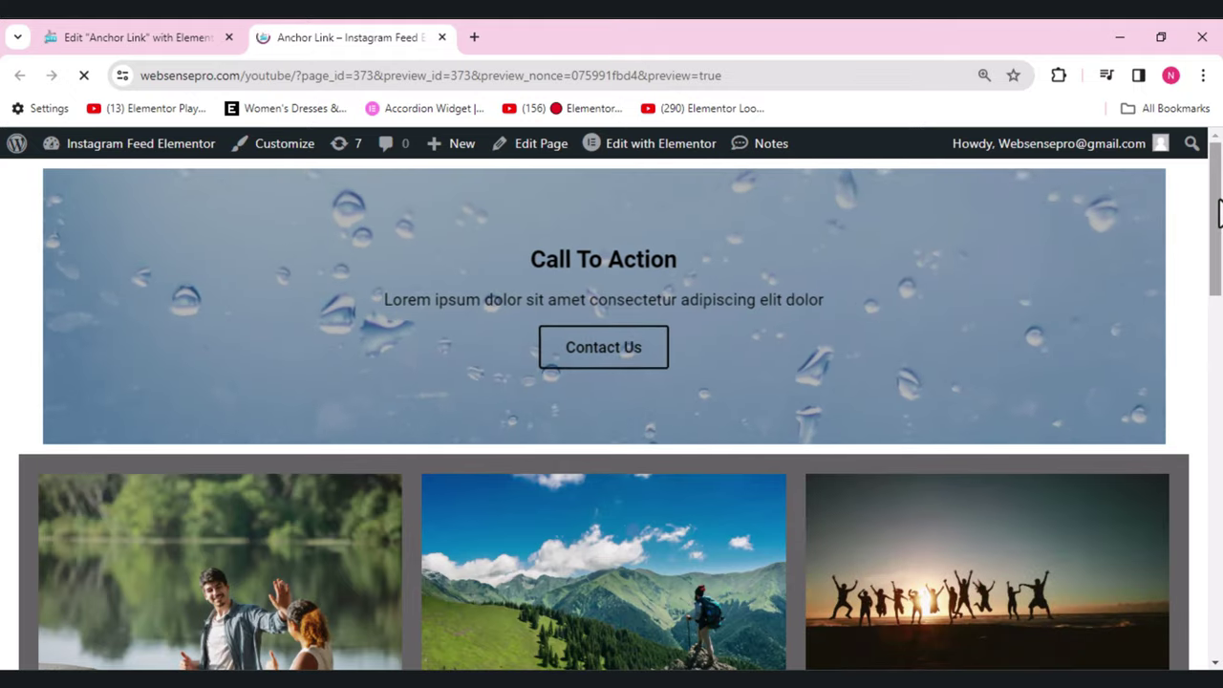
# Step: Scroll the Anchor Link preview to the Instagram feed and load more posts twice
pyautogui.moveTo(1218, 212); pyautogui.dragTo(1218, 535)
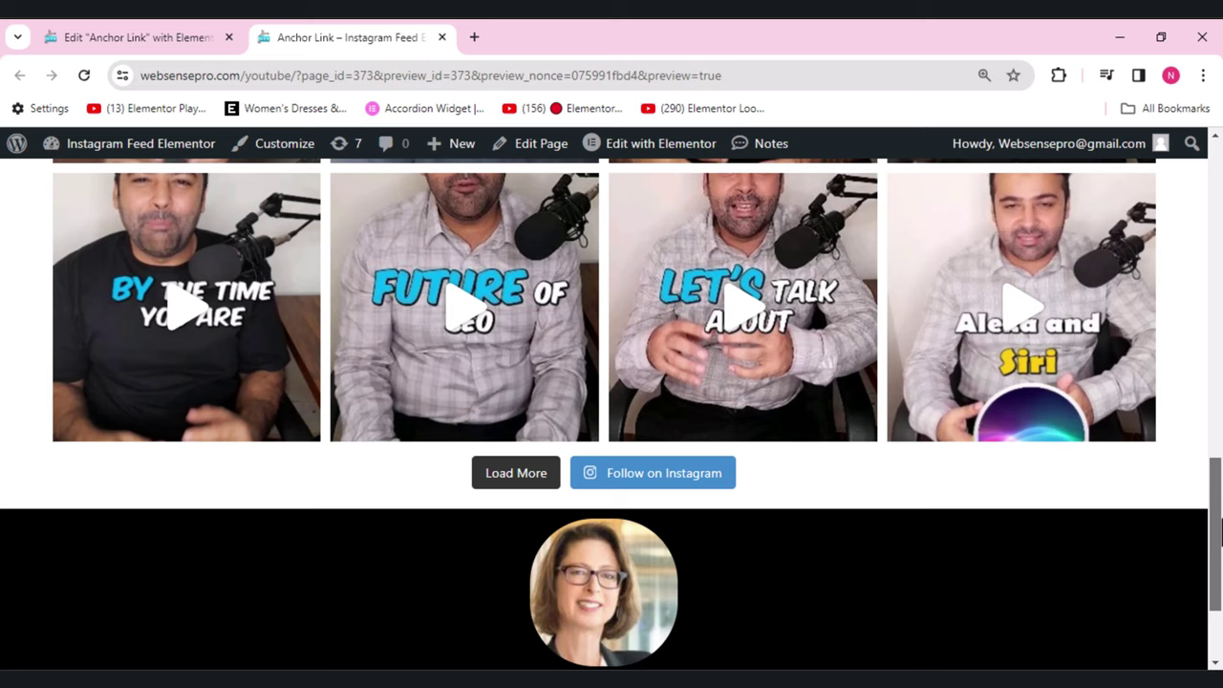
pyautogui.click(513, 475)
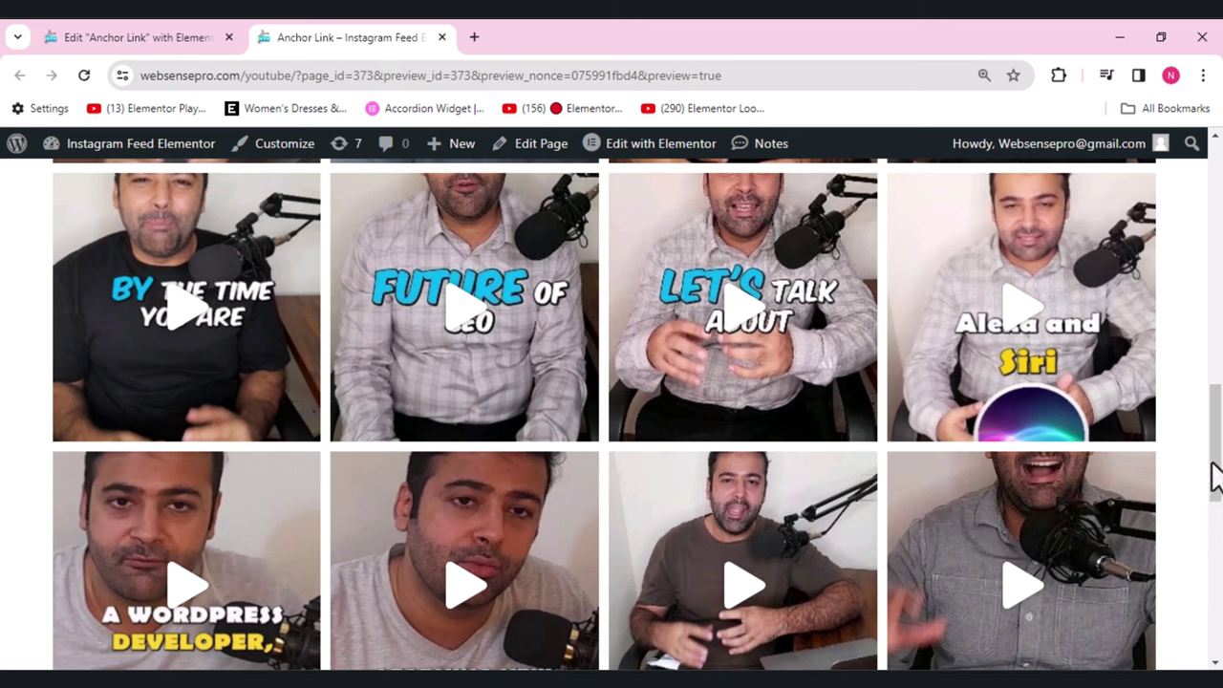
pyautogui.moveTo(1217, 460); pyautogui.dragTo(1218, 373)
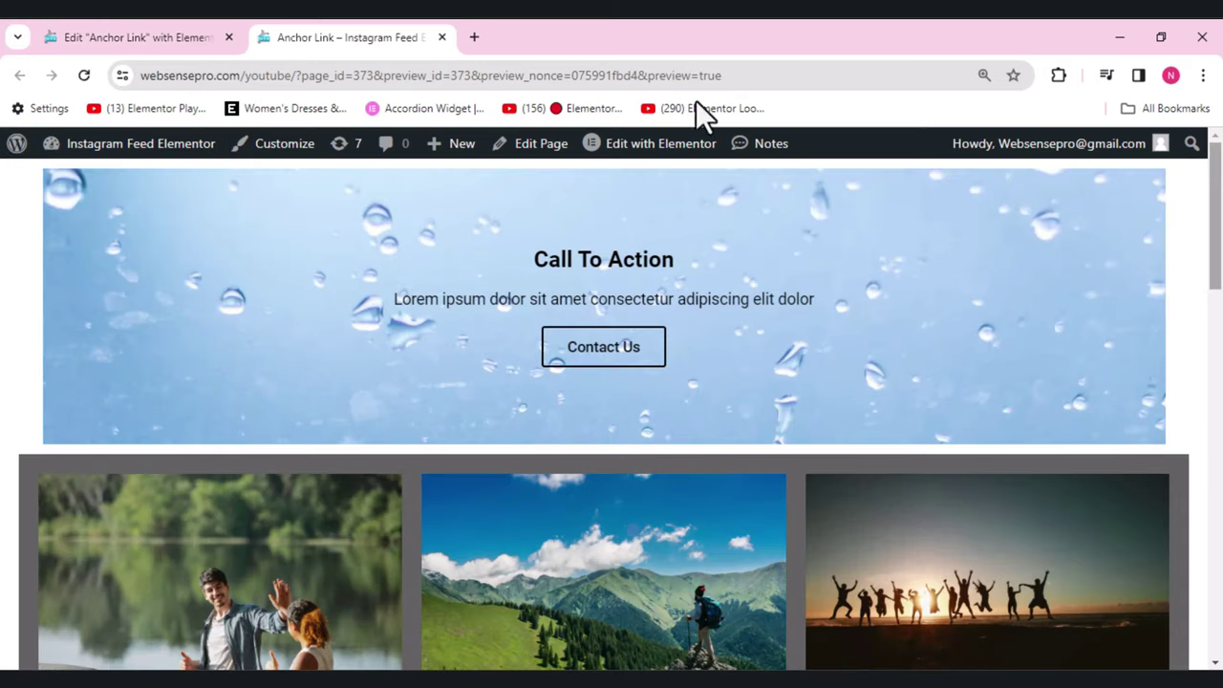
pyautogui.click(1219, 325)
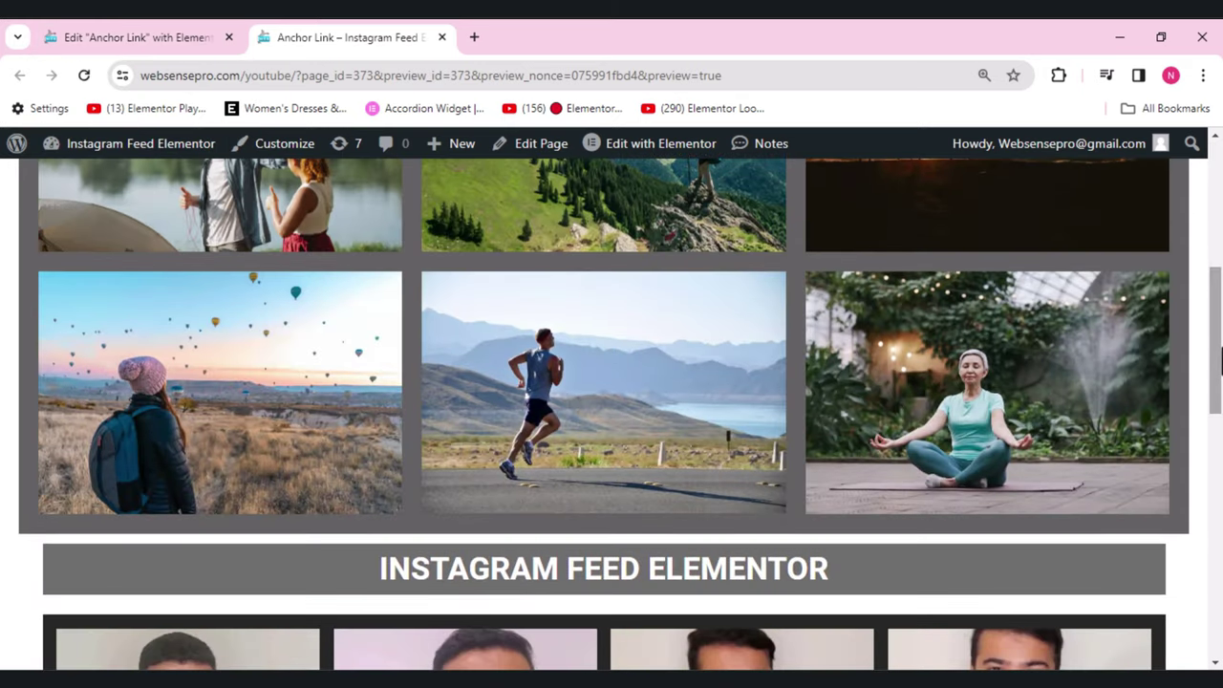
pyautogui.moveTo(1218, 325); pyautogui.dragTo(1219, 509)
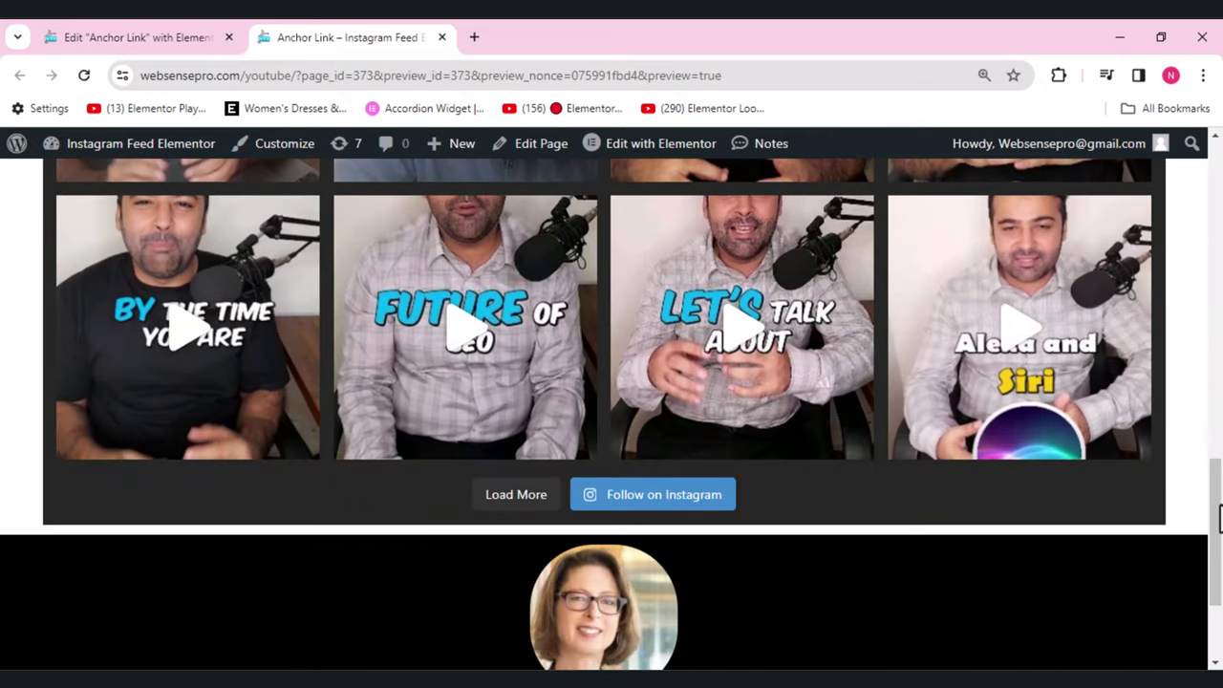
pyautogui.click(503, 519)
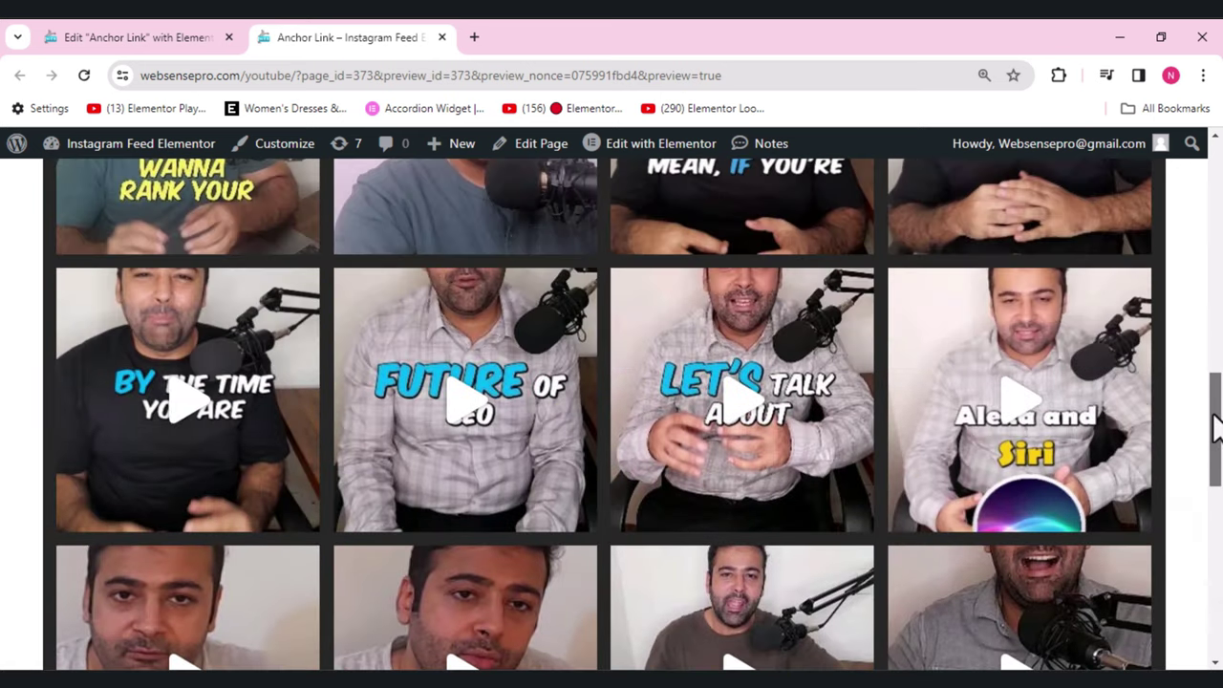
pyautogui.moveTo(1218, 425); pyautogui.dragTo(1219, 341)
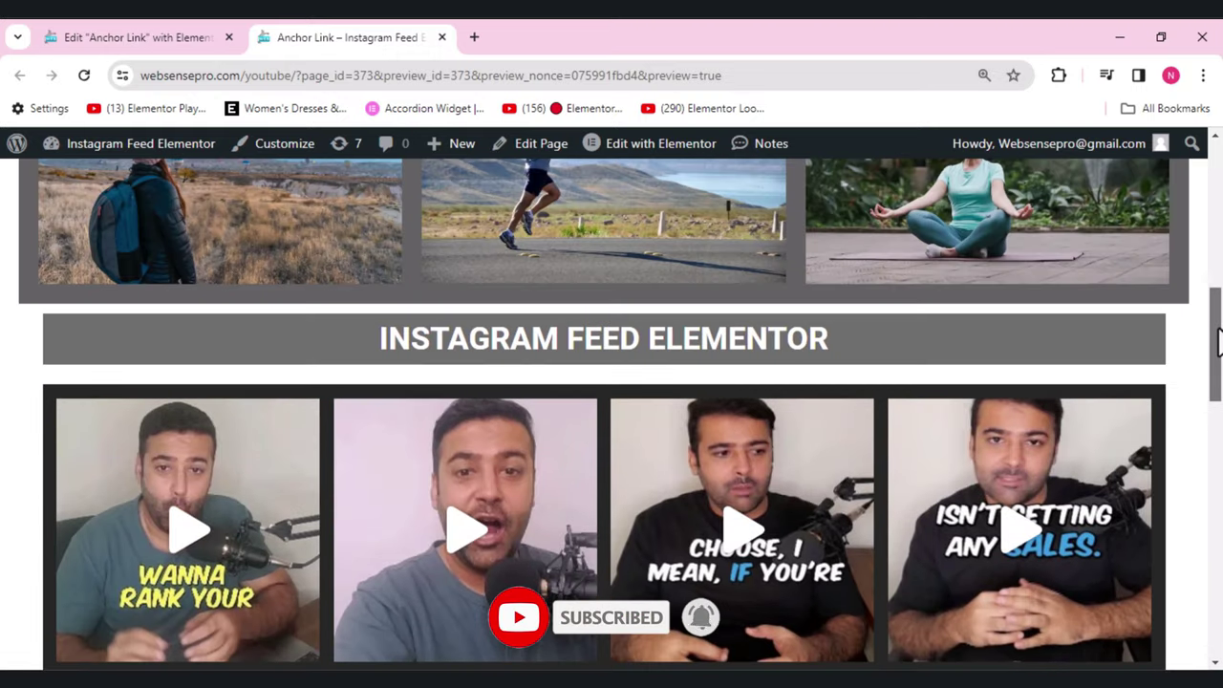